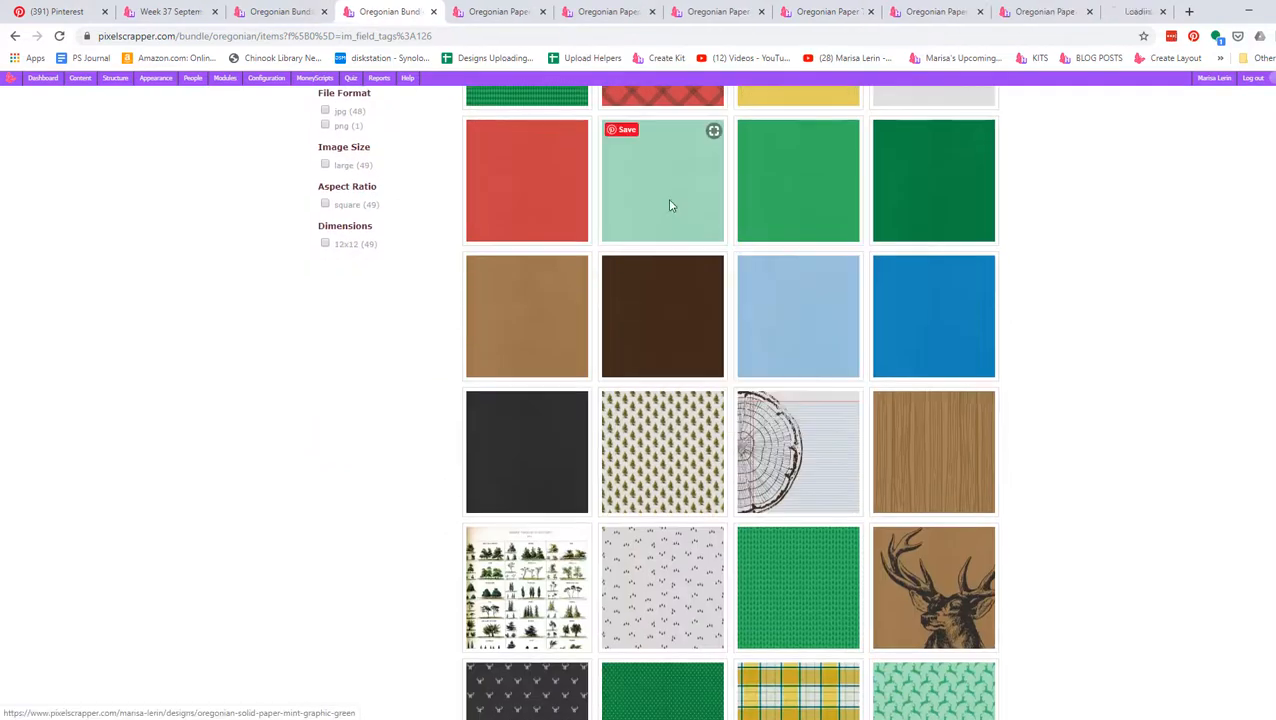
Open more patterned papers from both result pages of the Oregonian Bundle in new tabs and go through them for download
scroll(892, 205, "up", 1)
scroll(661, 296, "down", 4)
left_click(636, 477, "ctrl")
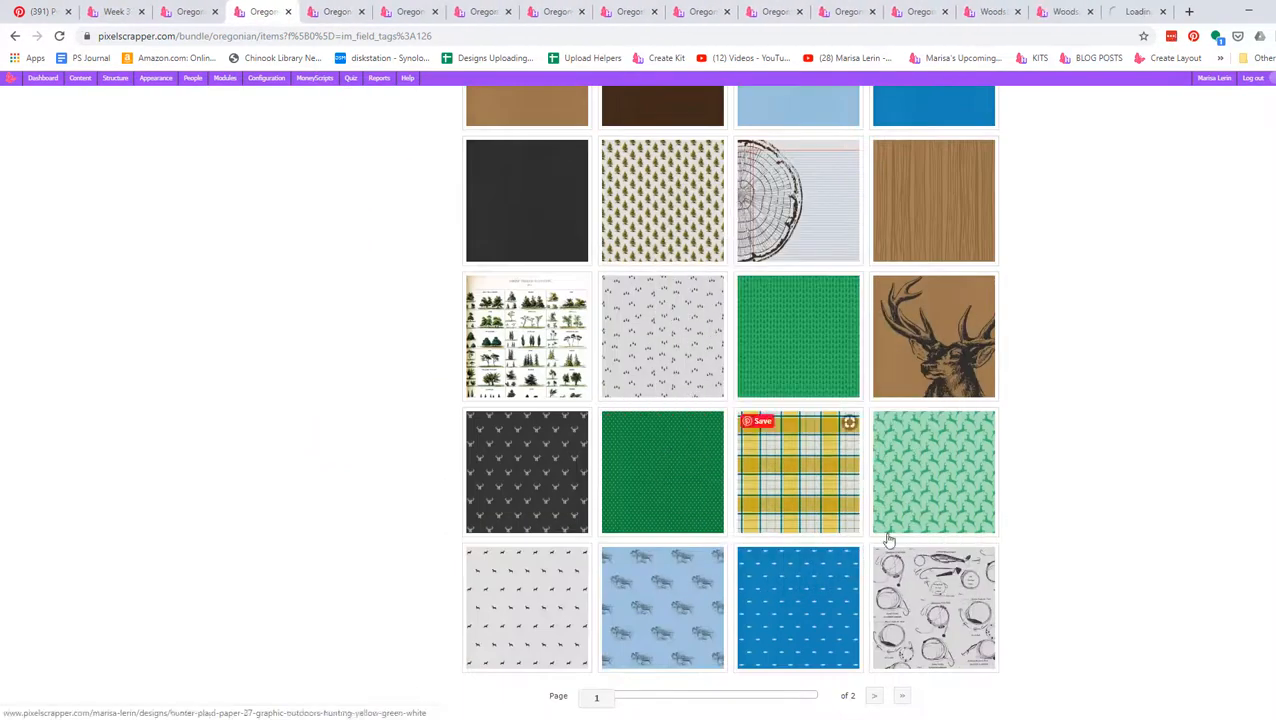
left_click(874, 696)
left_click(760, 400, "ctrl")
key("ctrl+Tab")
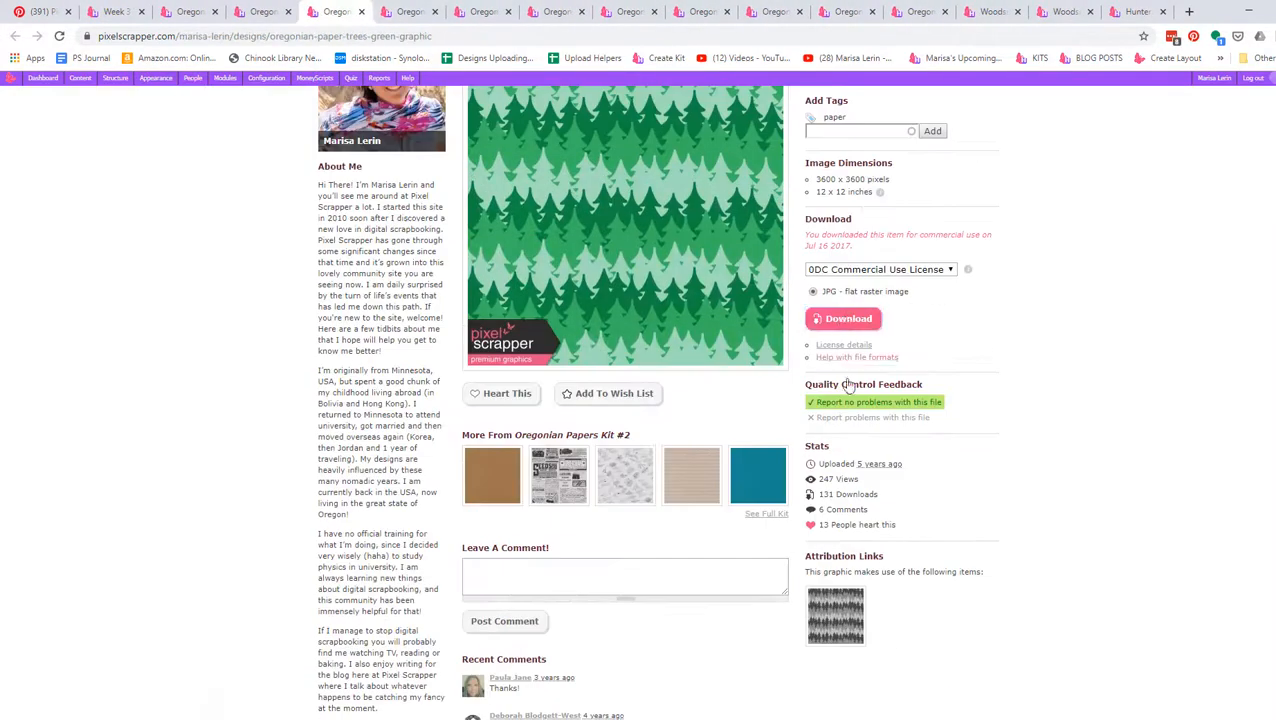
key("ctrl+Tab")
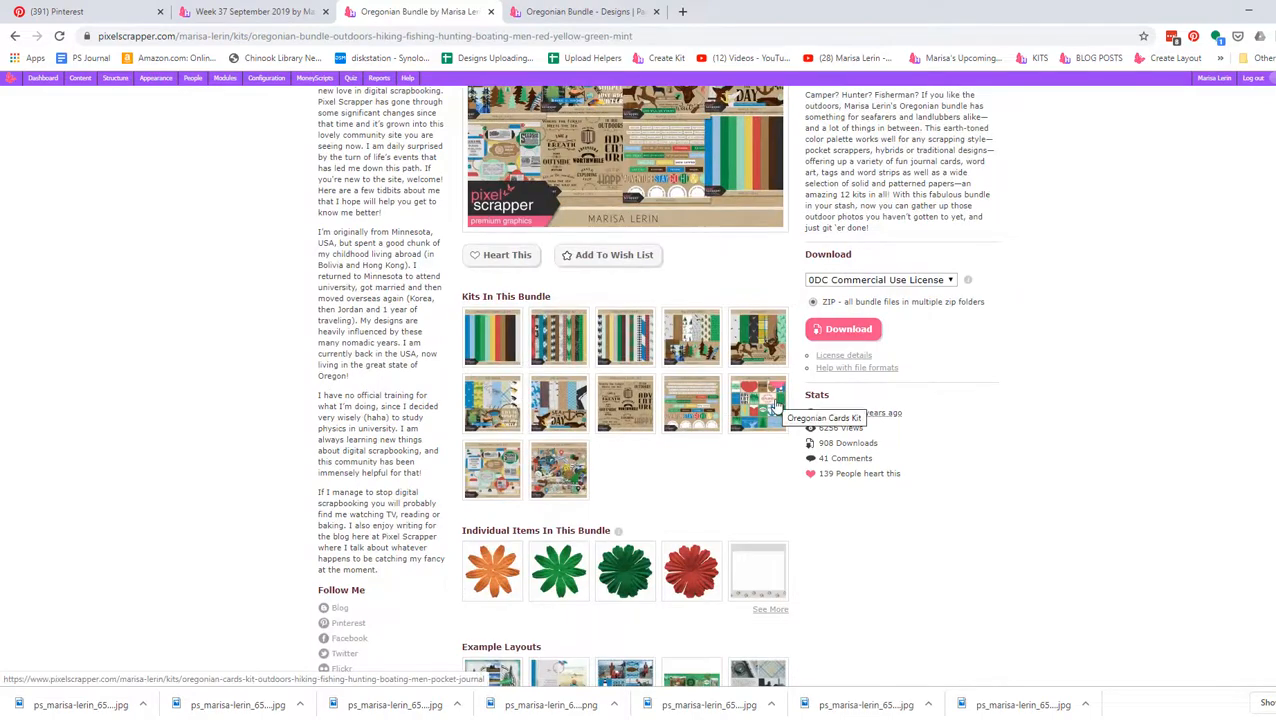
Filter the Oregonian Bundle items by the 3x4 dimension and open wanted pocket cards in new tabs
left_click(590, 10)
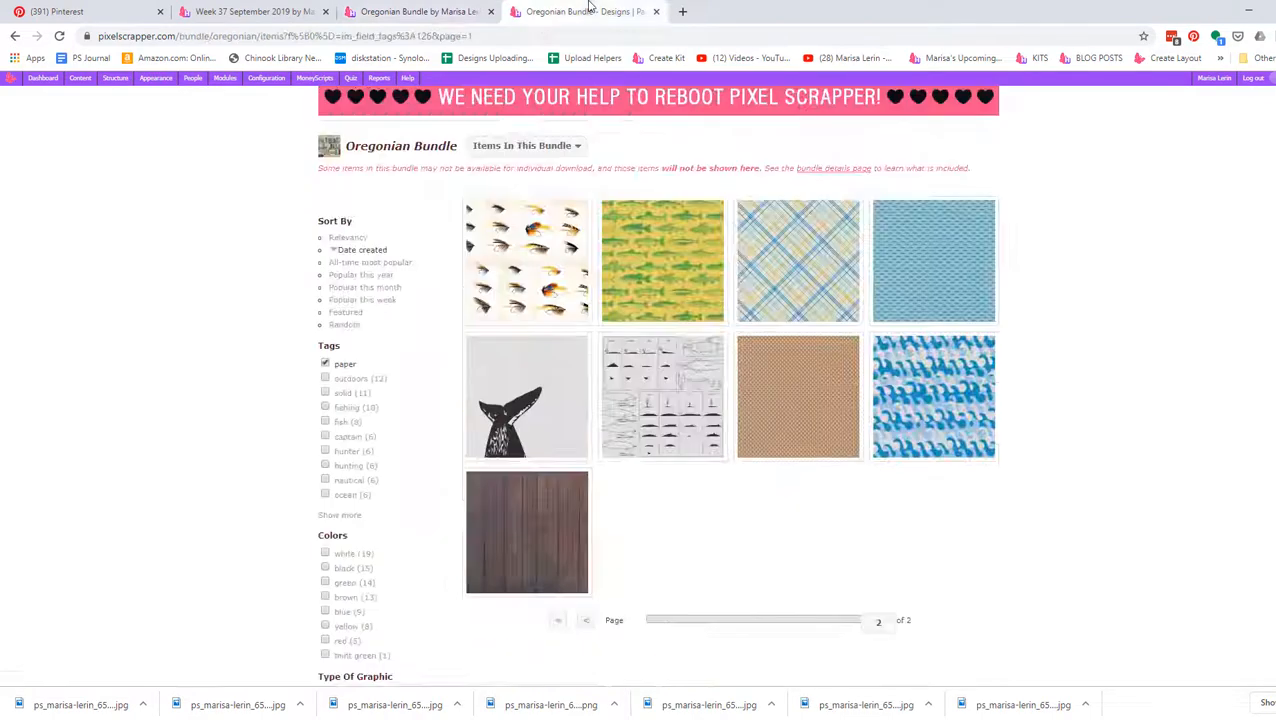
scroll(328, 330, "down", 10)
left_click(327, 299)
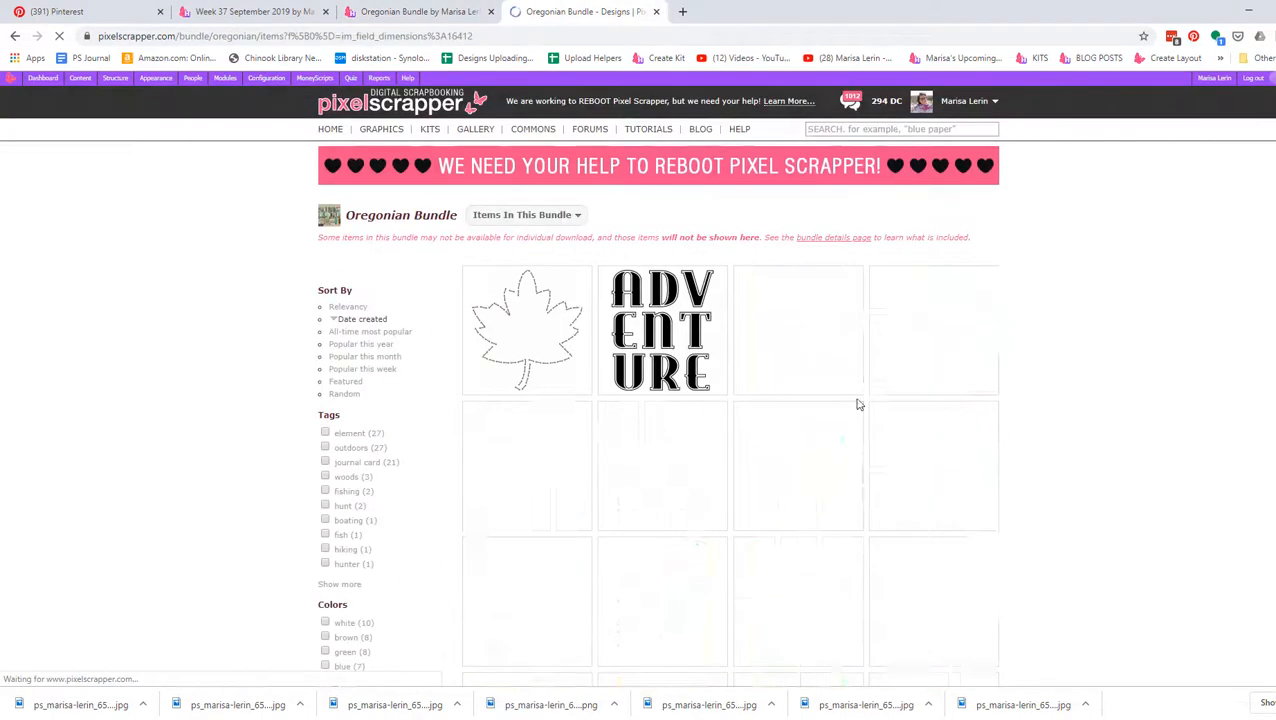
scroll(1072, 403, "down", 2)
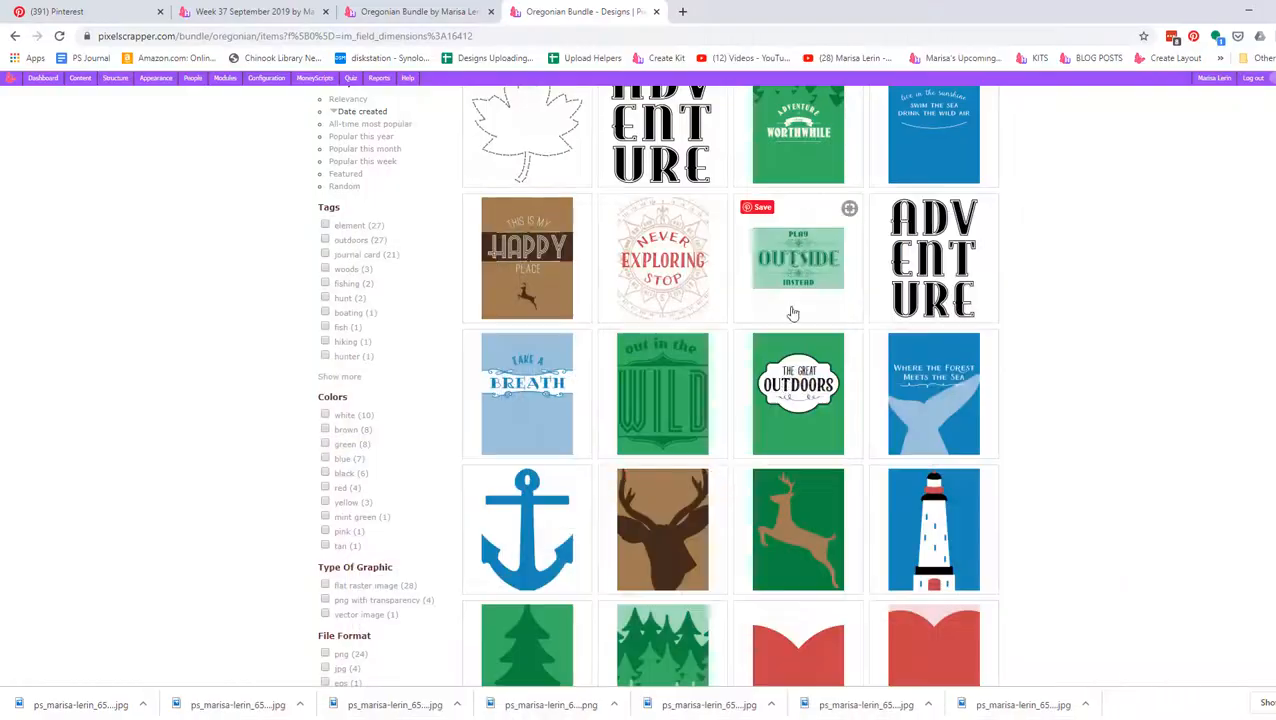
scroll(826, 333, "down", 3)
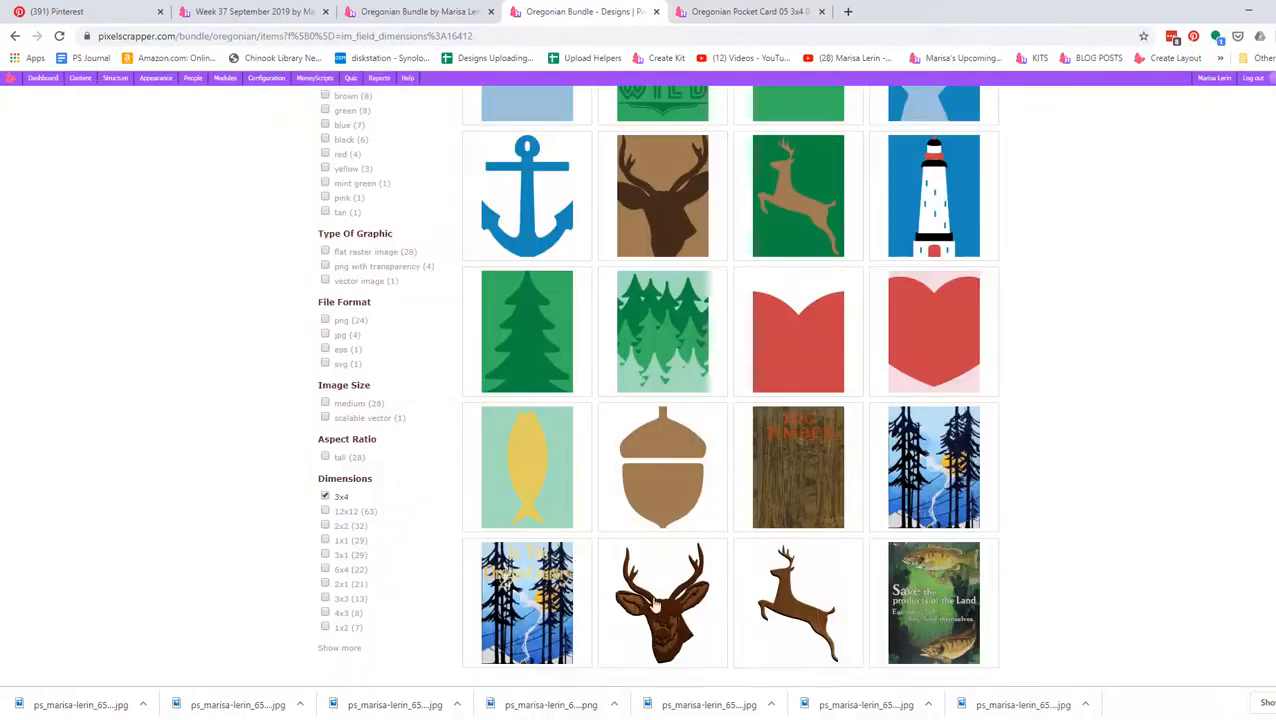
right_click(533, 612)
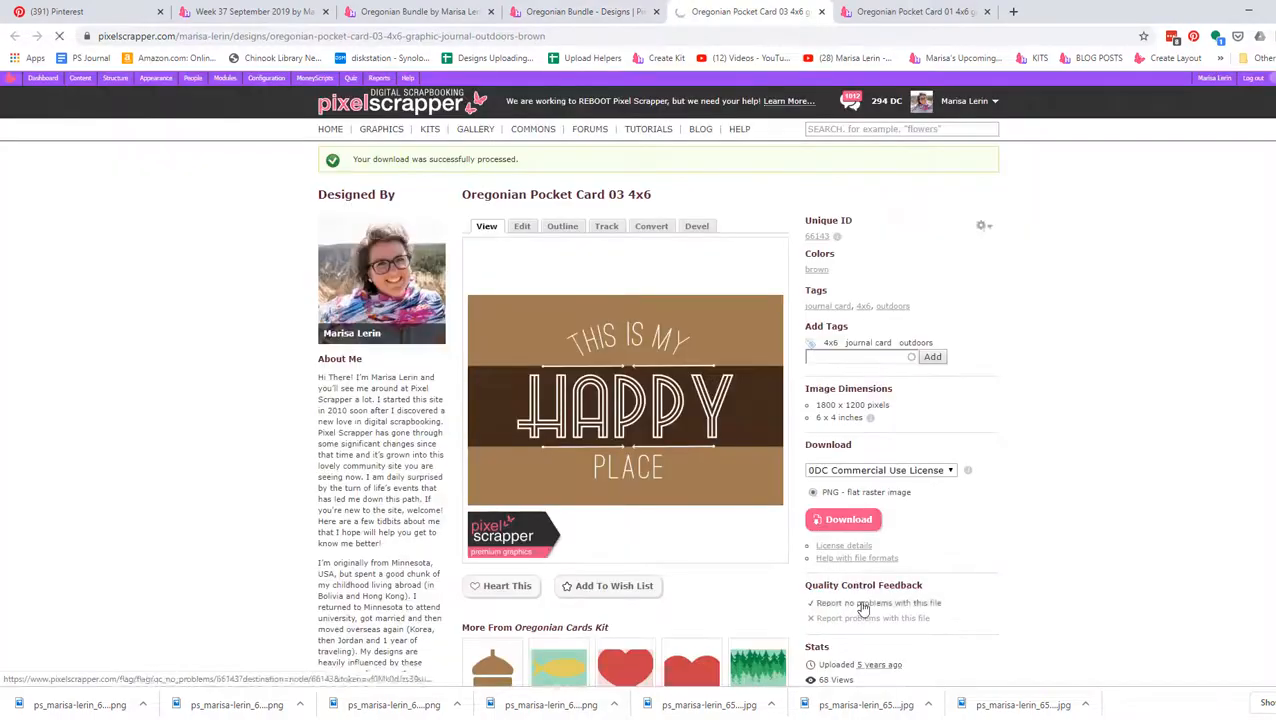
Report no problems for Oregonian Pocket Card 03 4x6, close its page, then download and approve Pocket Card 01 4x6
left_click(863, 604)
left_click(822, 12)
left_click(841, 535)
left_click(857, 603)
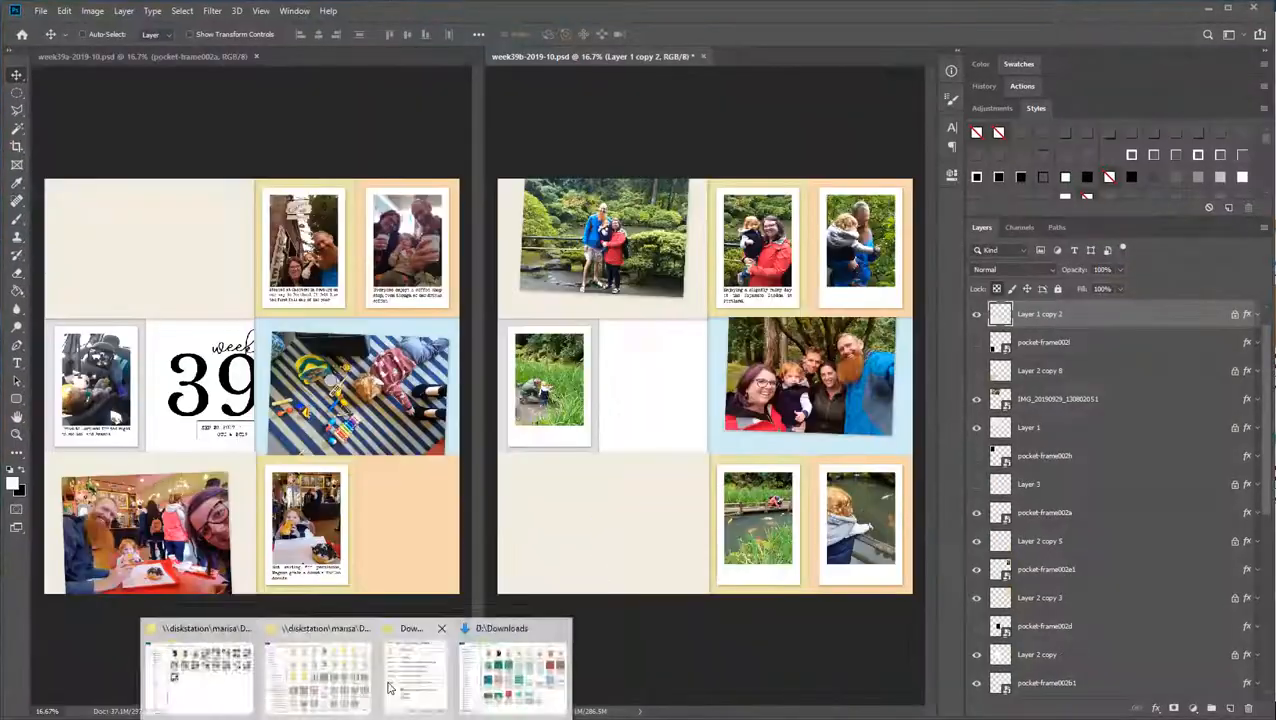
Switch to the Downloads folder, place the Play Outside Instead 4x6 card in week39b's lower-left pocket and scale it to fill
left_click(505, 668)
left_click_drag(1007, 560, 714, 452)
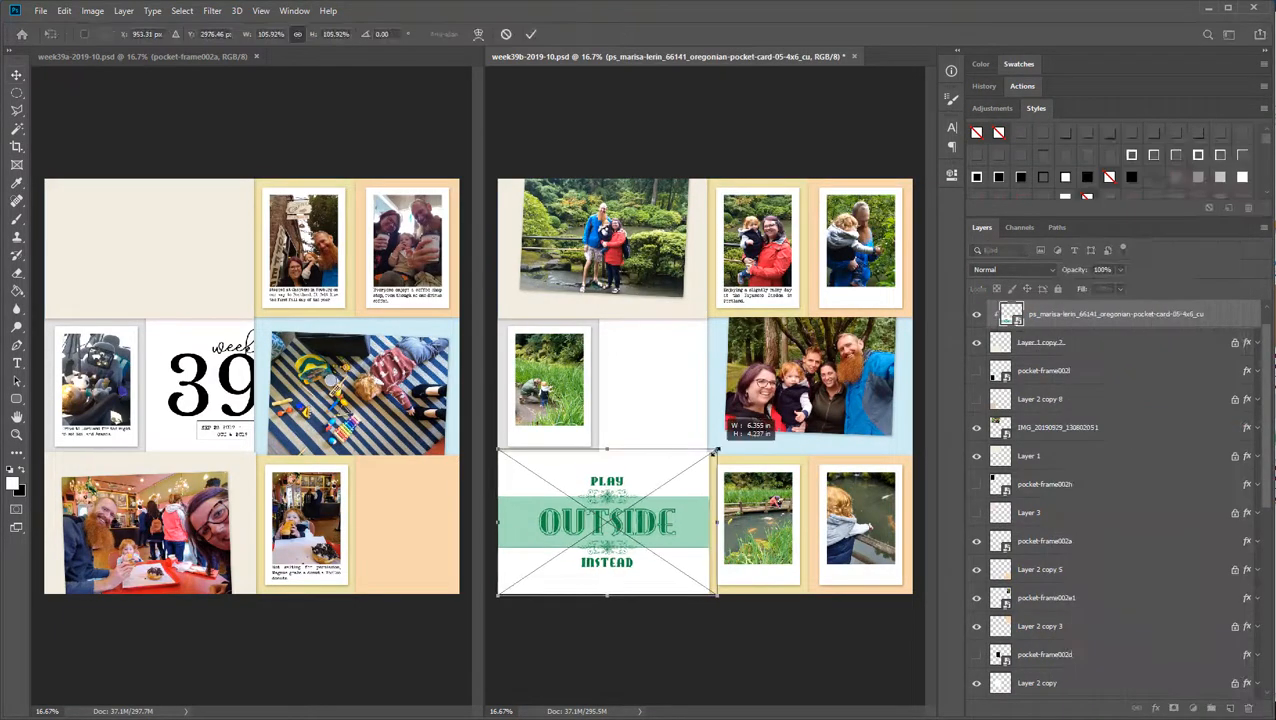
Place the Happy Place 4x6 card in week39a's upper-left pocket, scale it to fit and clip it to Layer 1
left_click(220, 200, "ctrl")
left_click(505, 668)
left_click_drag(706, 552, 151, 220)
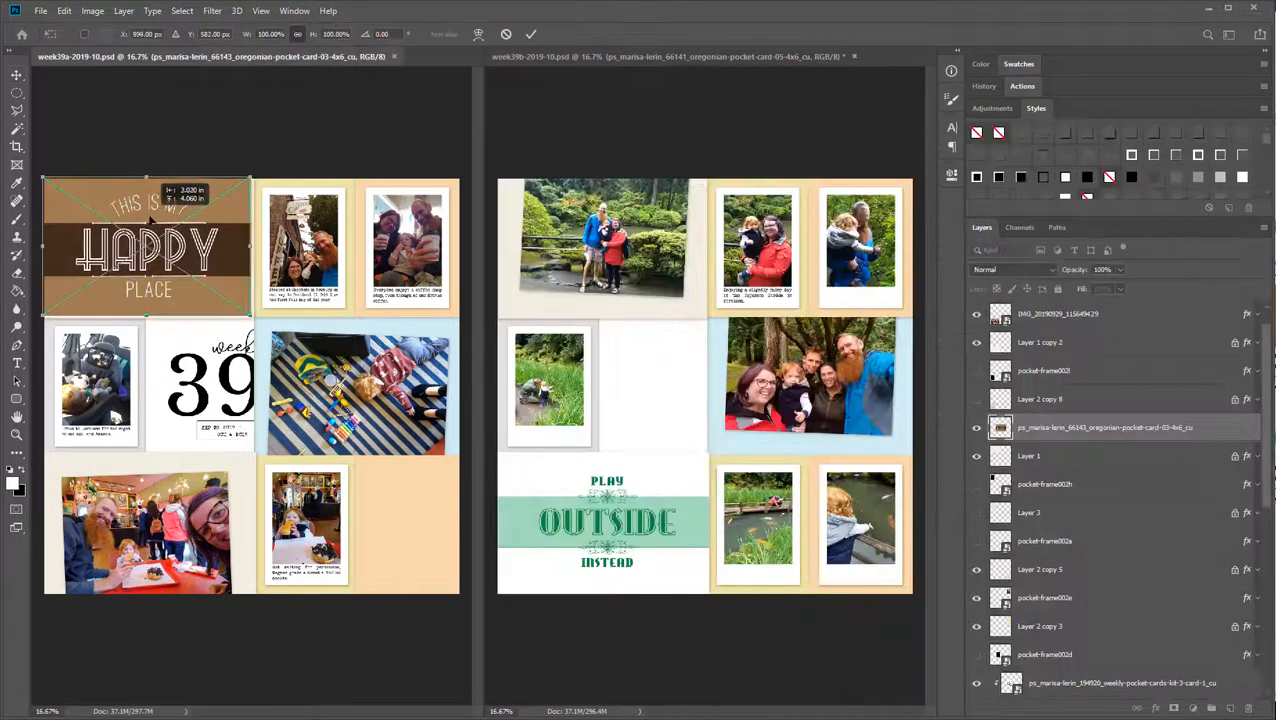
left_click_drag(250, 316, 256, 321)
key("Return")
right_click(1050, 430)
left_click(1090, 438)
Delete the unused hidden frame and mask layers, such as pocket-frame002h, Layer 3 and pocket-frame002d, from week39a
left_click(1061, 370)
key("Delete")
key("Delete")
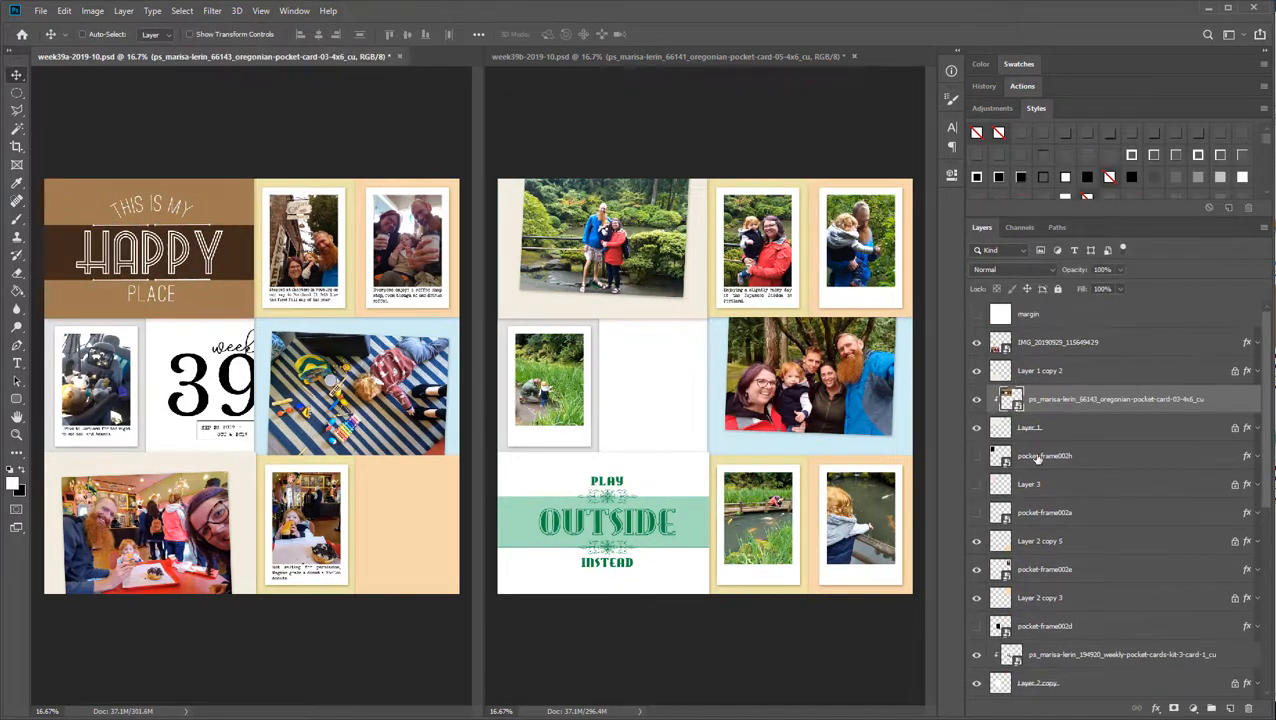
left_click(1037, 457)
key("Delete")
key("Delete")
key("Delete")
left_click(1037, 541)
key("Delete")
scroll(1038, 546, "down", 5)
key("Delete")
key("Delete")
key("Delete")
Place the red heart 3x4 card over week39a's lower-right pocket, above Layer 2 copy 5
right_click(421, 493)
left_click(462, 500)
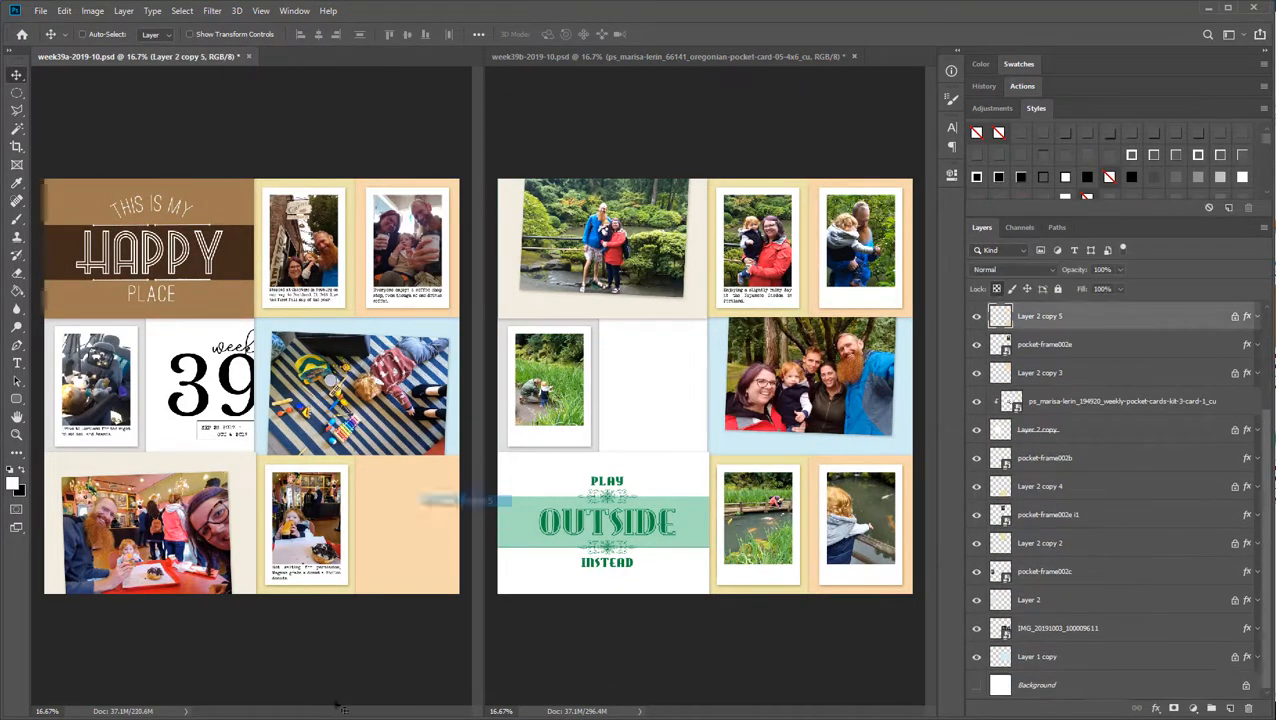
mouse_move(342, 712)
left_click(505, 668)
left_click_drag(868, 545, 400, 520)
key("Return")
Align the heart card with Layer 2 copy 5 and clip it to that pocket
left_click(1045, 344, "shift")
left_click(336, 34)
left_click(425, 34)
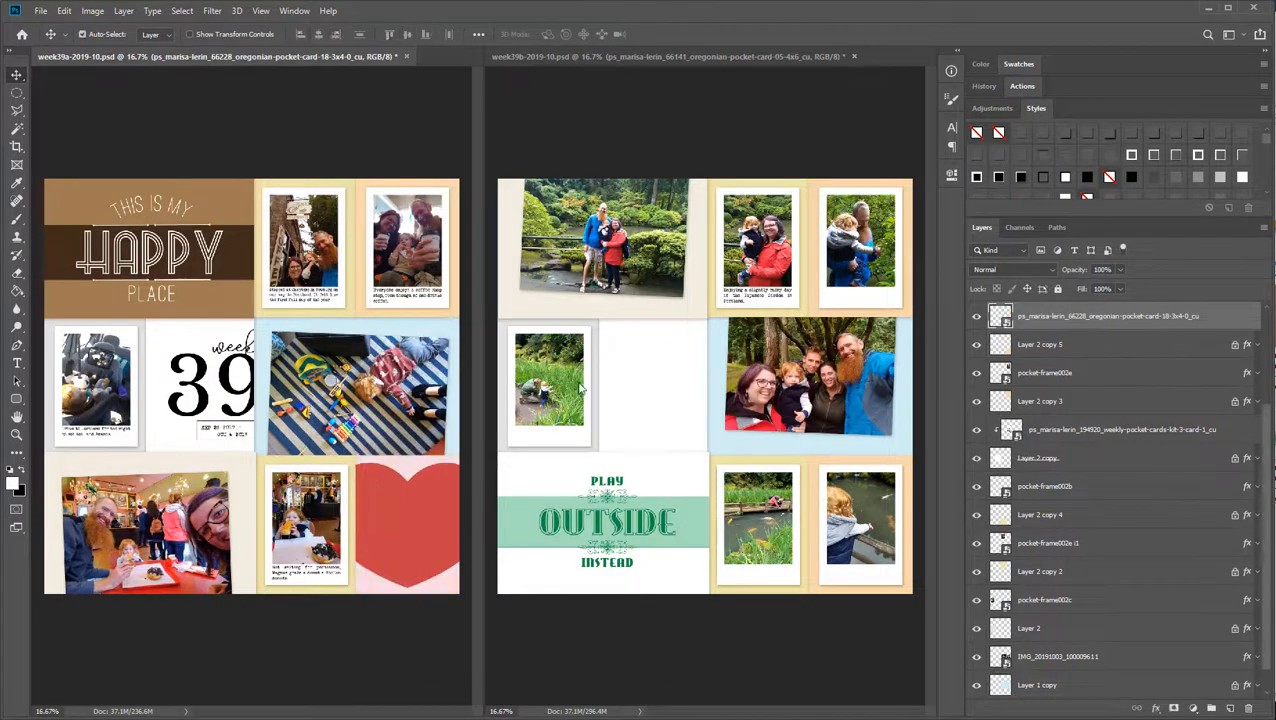
key("Return")
right_click(1100, 316)
left_click(1150, 427)
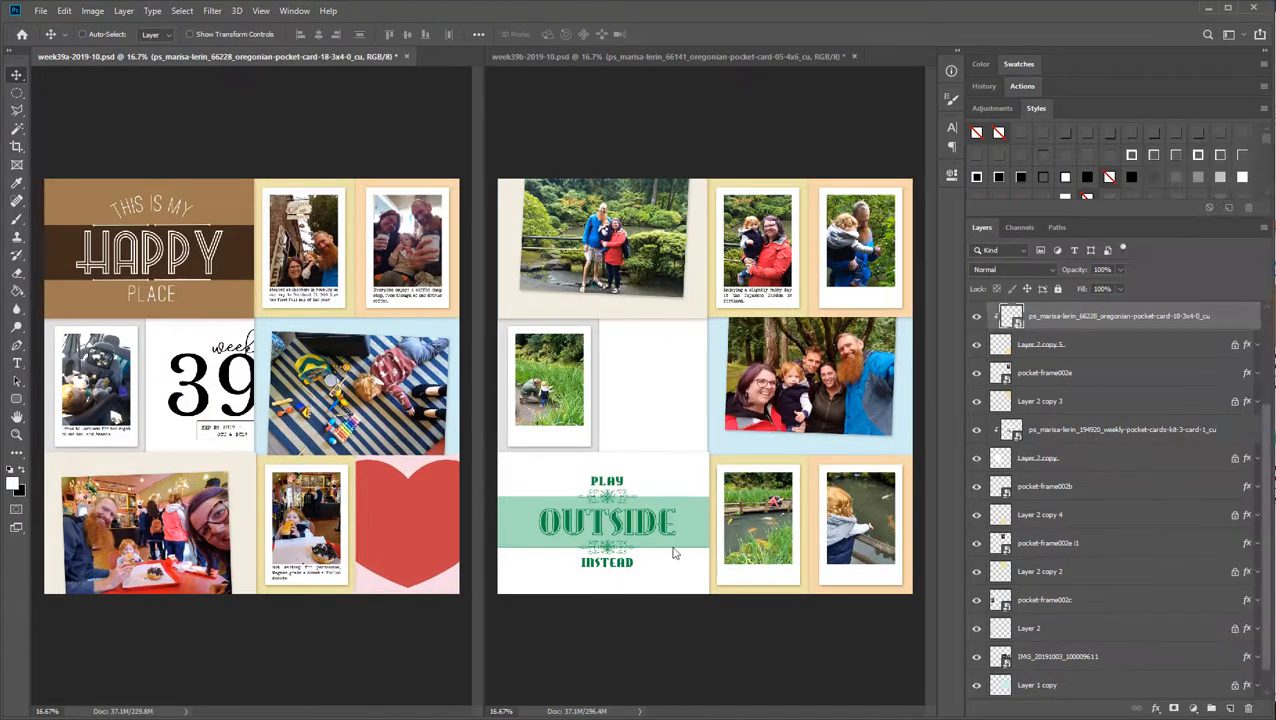
Place the oregonian-paper-leaves paper in week39b and clip it to Layer 1 behind the couple's garden photo
mouse_move(342, 712)
left_click(505, 668)
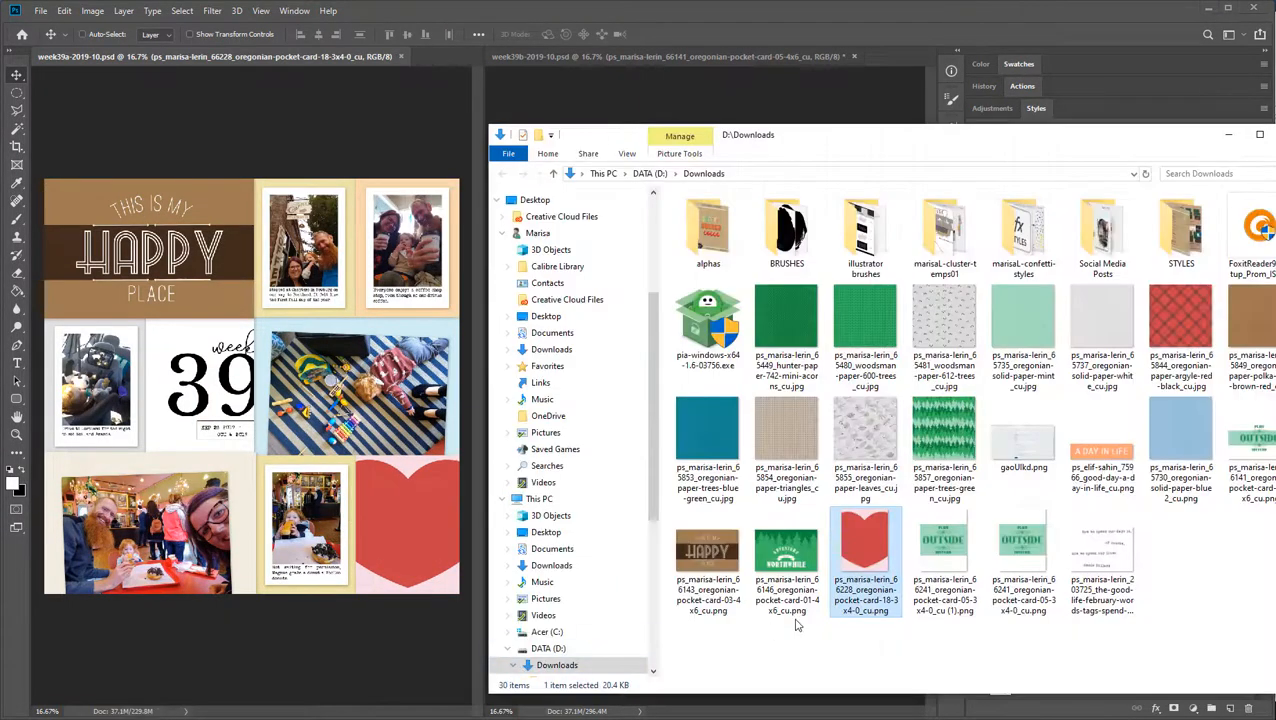
left_click(474, 591)
left_click(505, 668)
left_click_drag(865, 430, 705, 385)
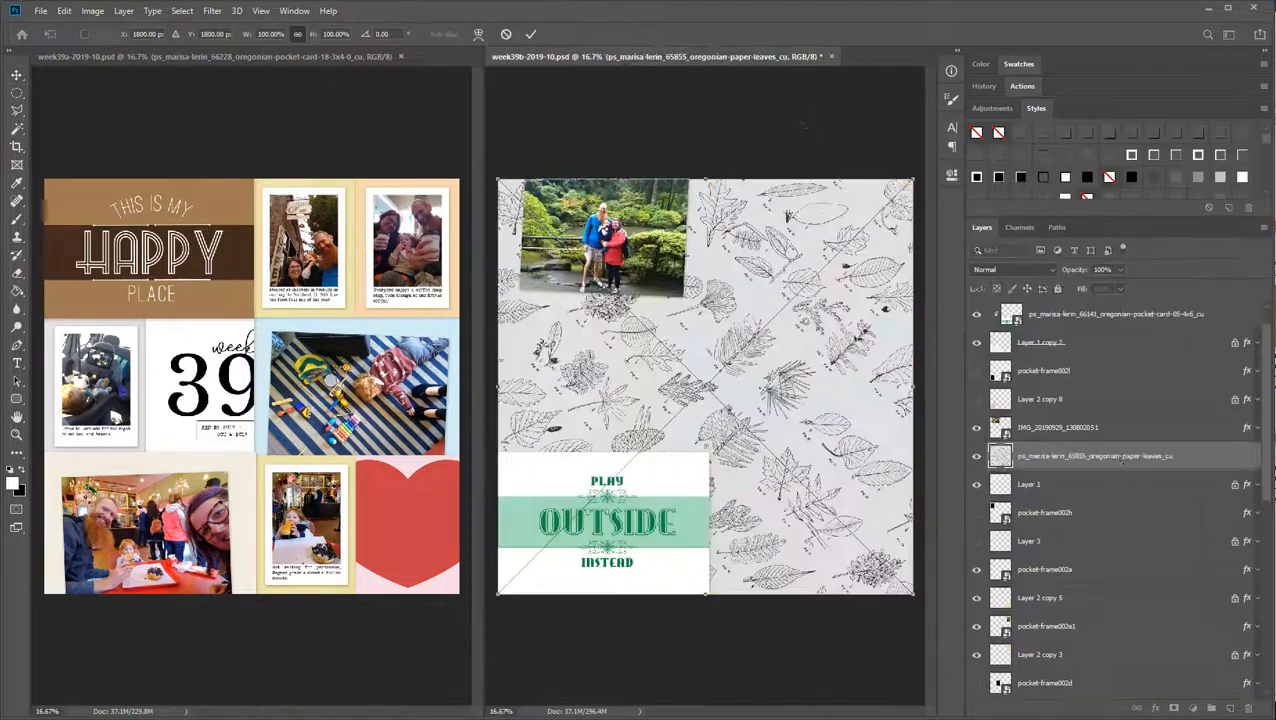
key("Return")
key("ctrl+alt+g")
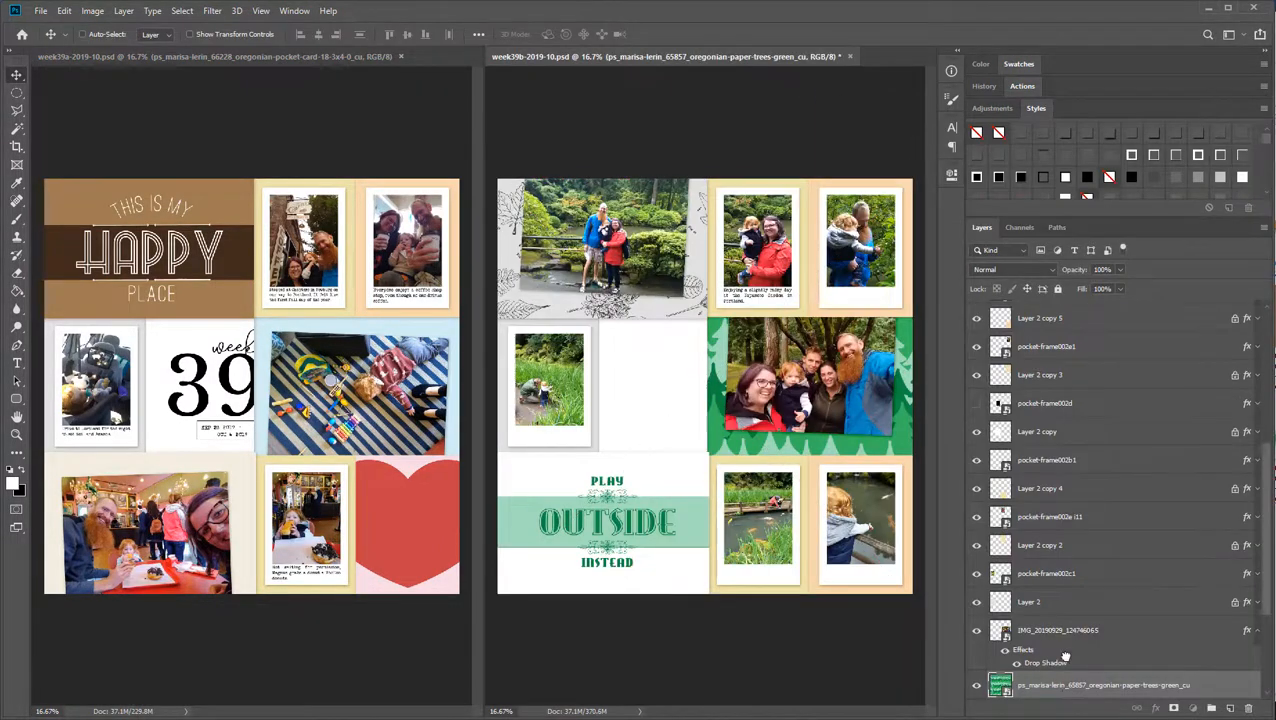
Move the green trees paper above Layer 2 copy, clip it to that pocket and remove week39b's unused frame layers
left_click_drag(1066, 685, 1060, 420)
right_click(1060, 420)
left_click(1120, 427)
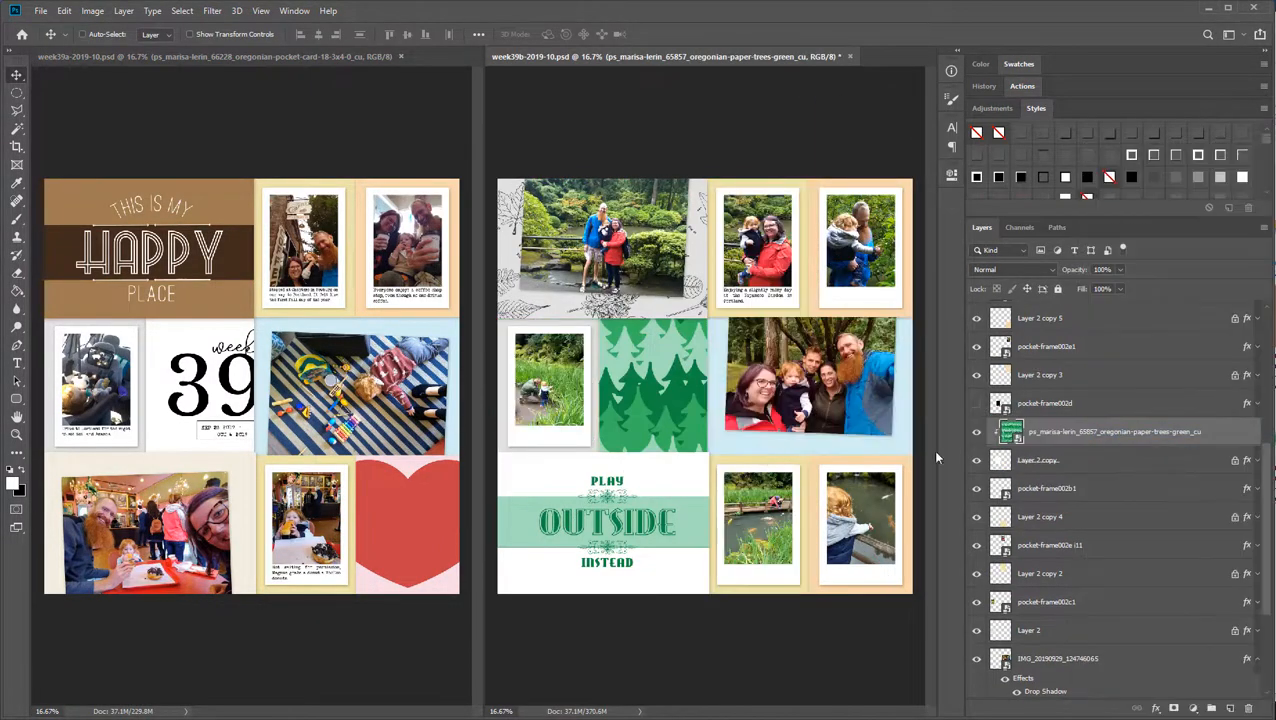
left_click(1040, 656)
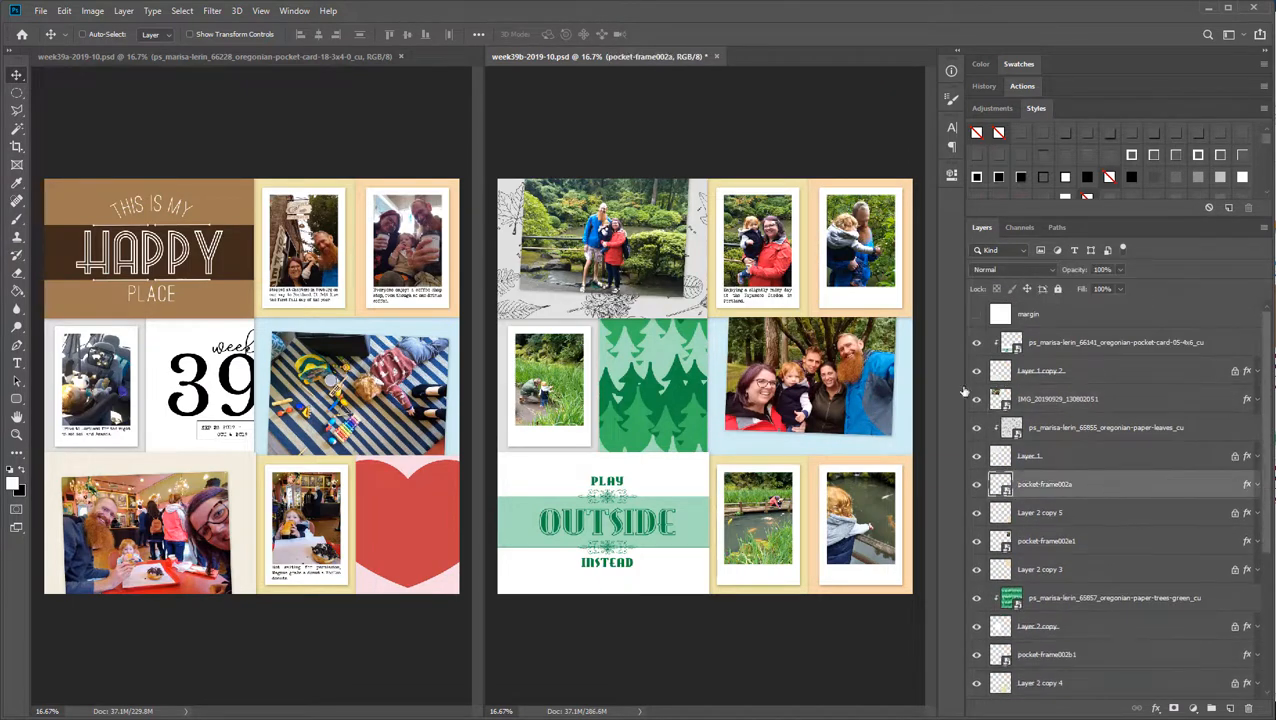
Try the tan triangles paper as the background behind week39b's forest family photo
key("alt+Tab")
left_click(1000, 330)
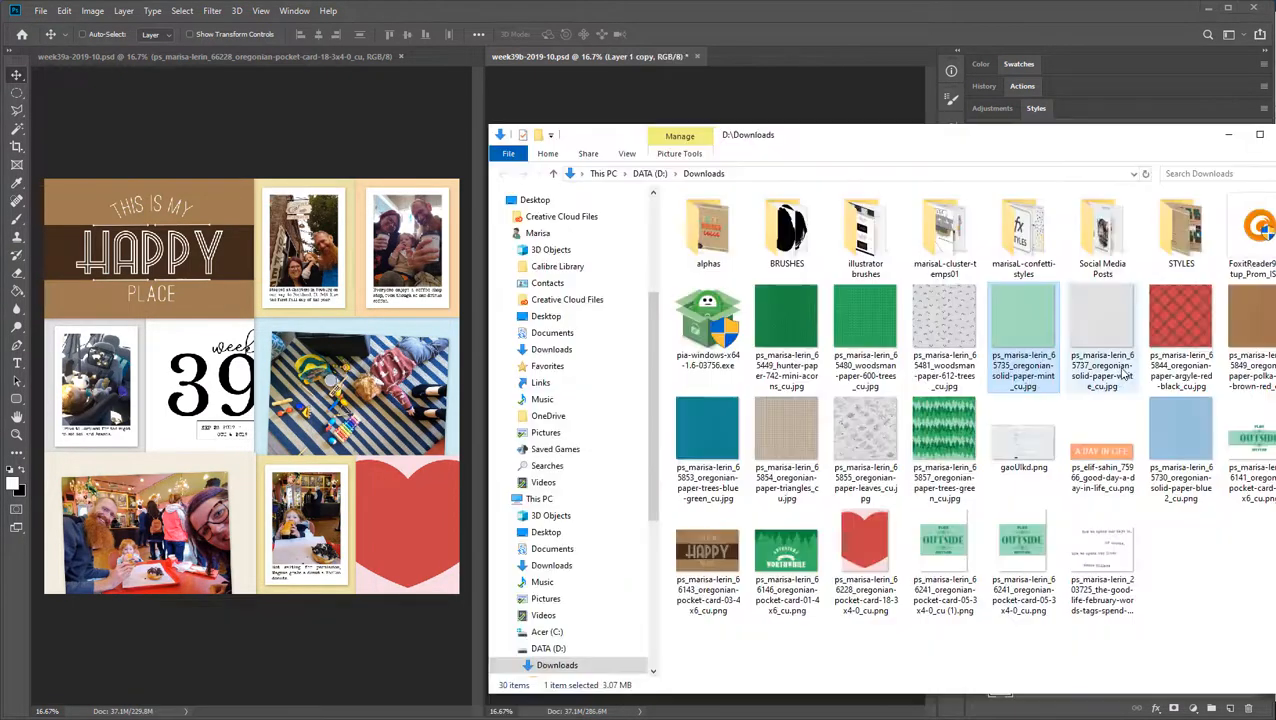
left_click(789, 88)
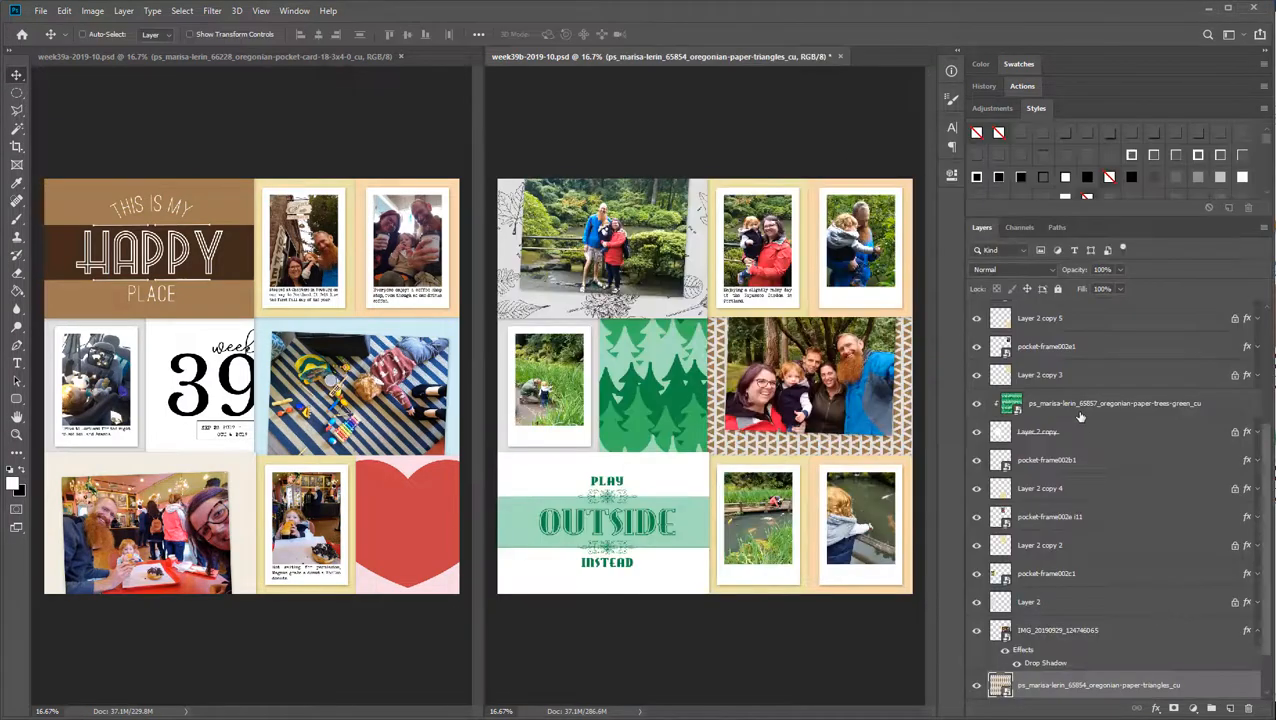
Place the woodsman-paper-600-trees paper above Layer 2 copy 2 and clip it to that pocket
key("alt+Tab")
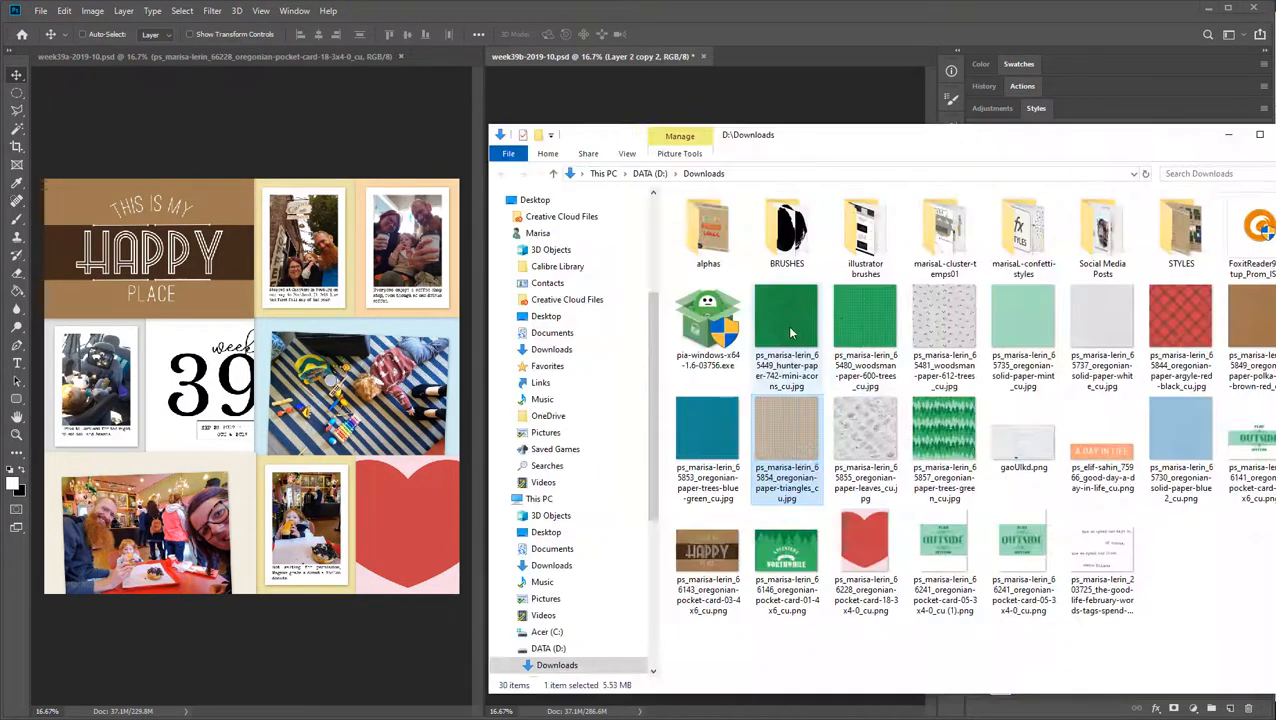
left_click_drag(787, 325, 1068, 548)
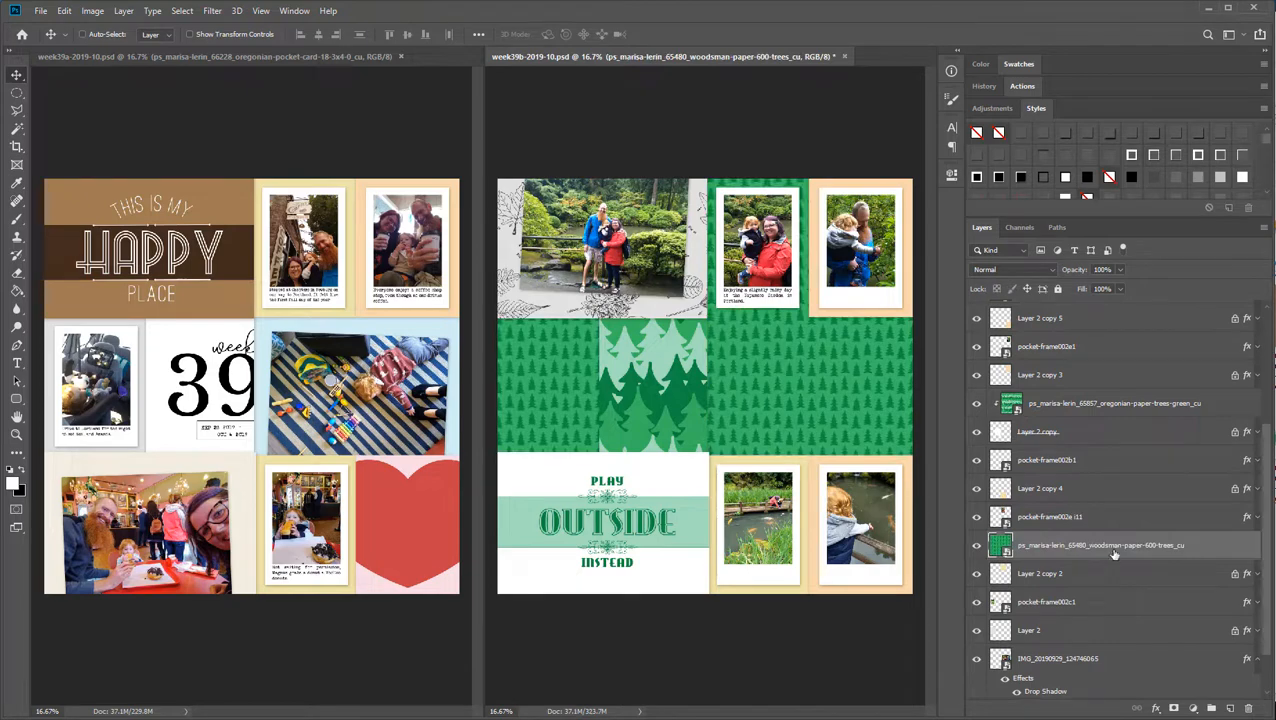
right_click(1114, 553)
left_click(1163, 431)
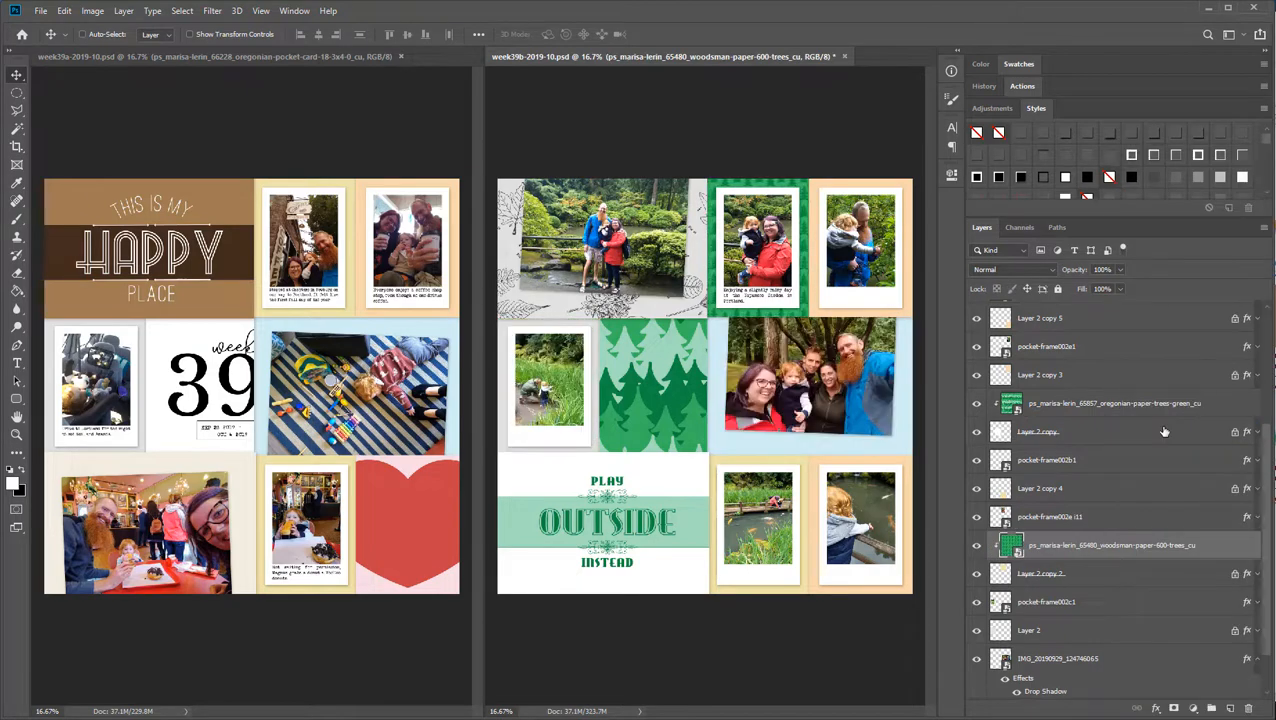
Switch back to the Oregonian Bundle page in the browser and filter the items by the 12x12 dimension
left_click(954, 214)
mouse_move(358, 717)
left_click(515, 672)
key("alt+Tab")
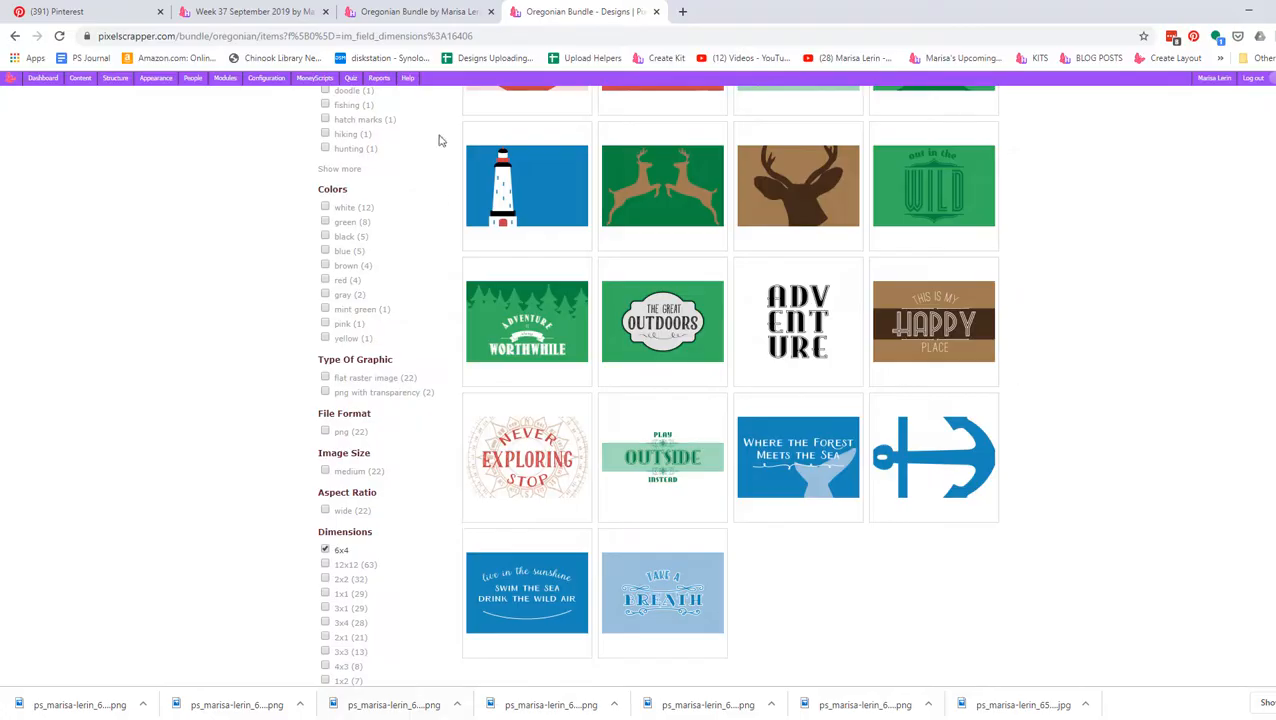
scroll(402, 442, "down", 10)
left_click(345, 174)
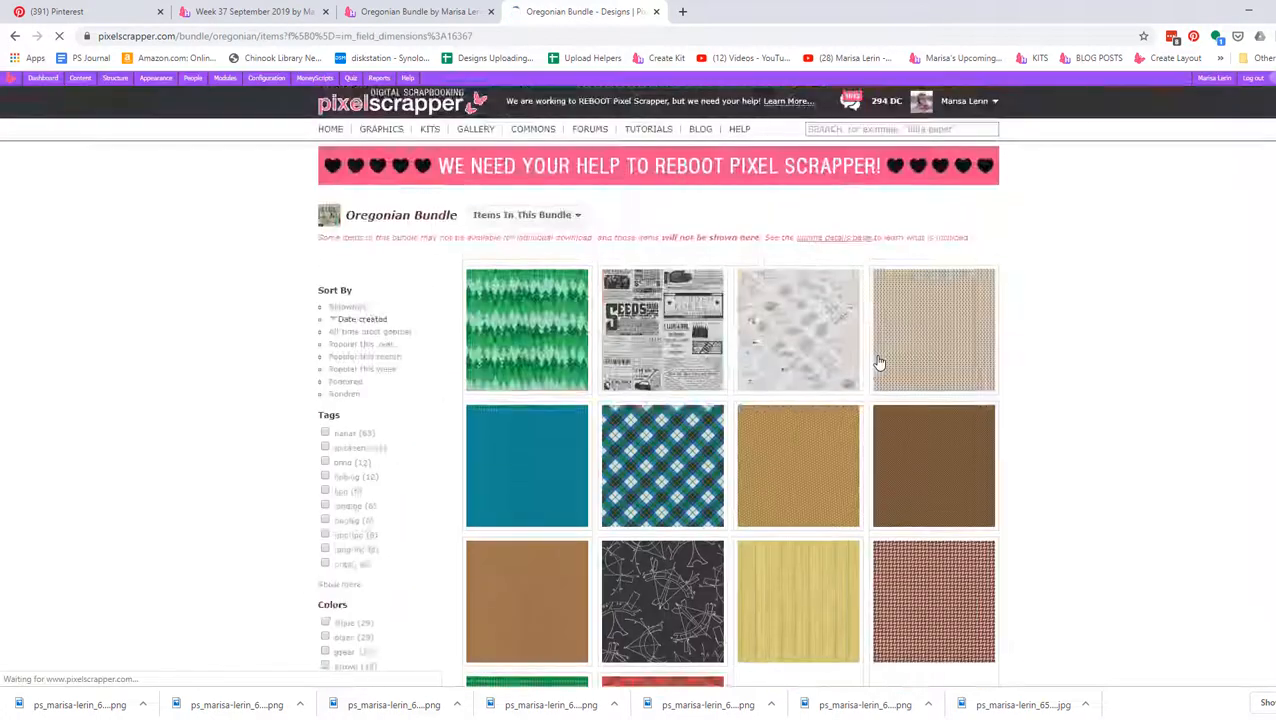
Open the Oregonian map, stars and yellow chevron papers in new tabs
scroll(878, 363, "down", 8)
scroll(655, 256, "down", 5)
middle_click(650, 258)
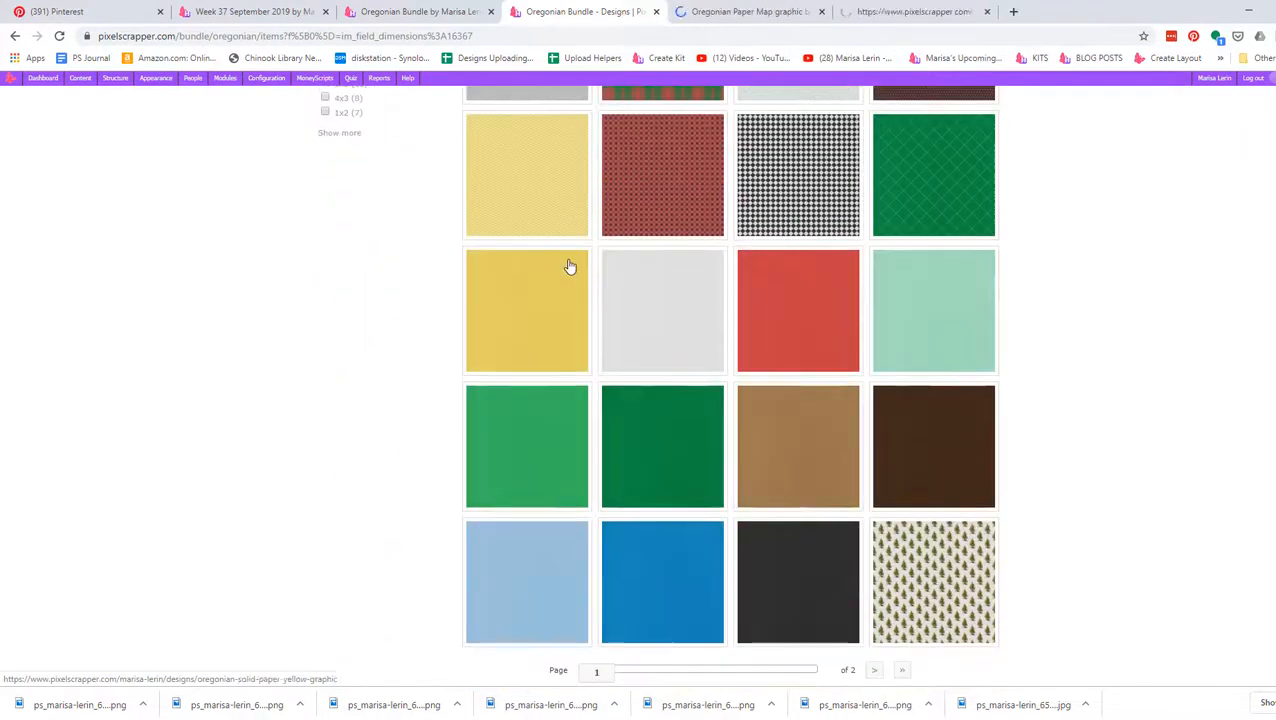
middle_click(560, 205)
scroll(780, 460, "up", 13)
scroll(842, 540, "down", 13)
Open Woodsman Paper 844 from the second results page in a new tab and download the opened papers
left_click(874, 661)
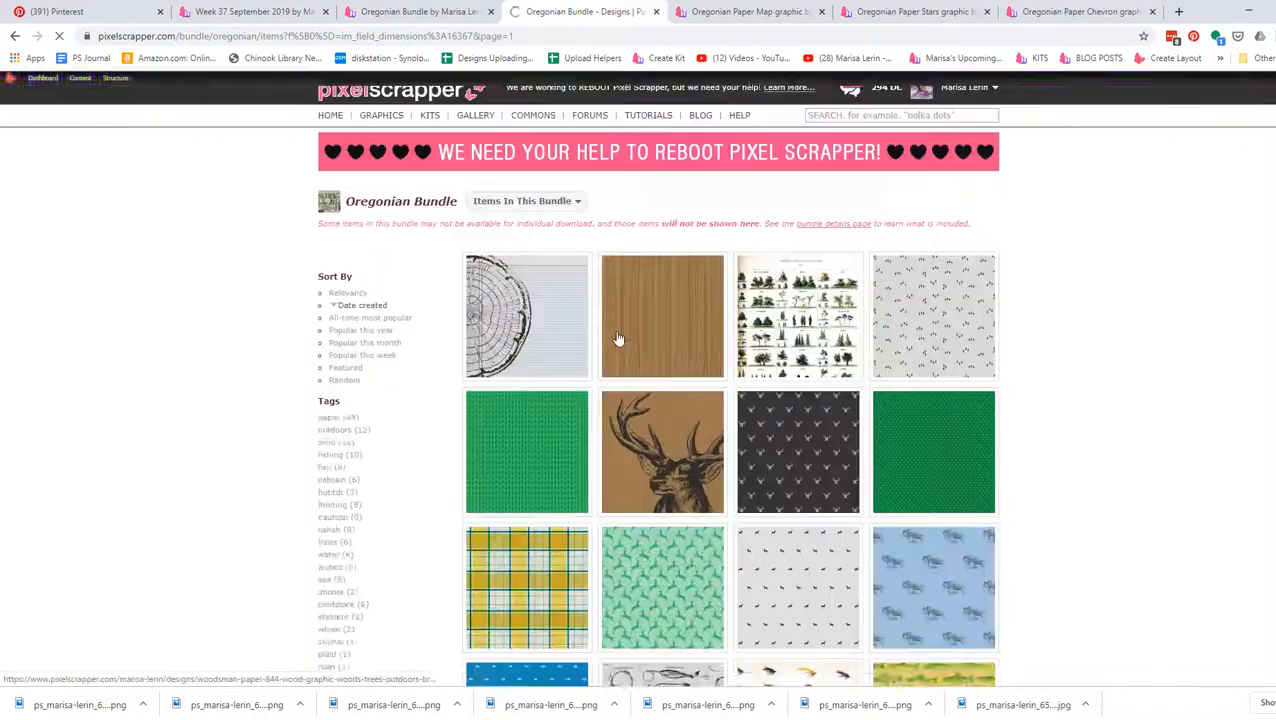
scroll(615, 335, "down", 5)
scroll(615, 335, "up", 5)
middle_click(612, 336)
scroll(669, 350, "down", 2)
scroll(669, 350, "down", 2)
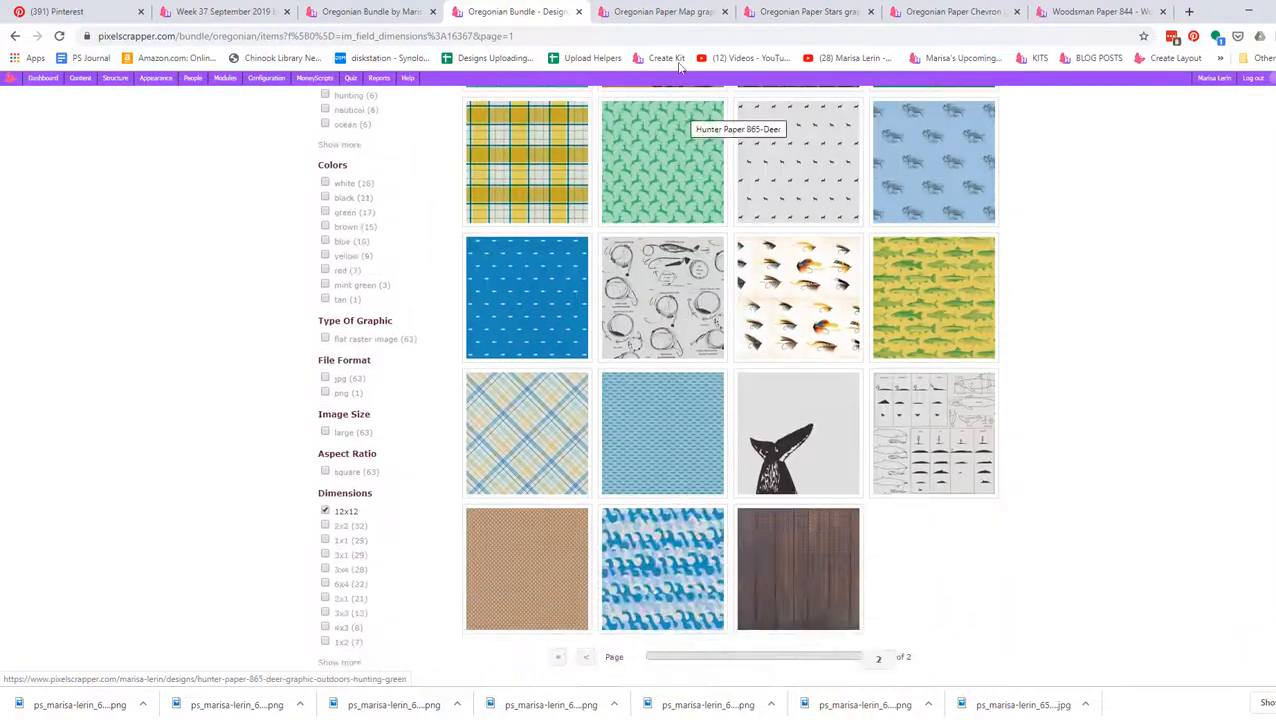
left_click(650, 11)
left_click(724, 11)
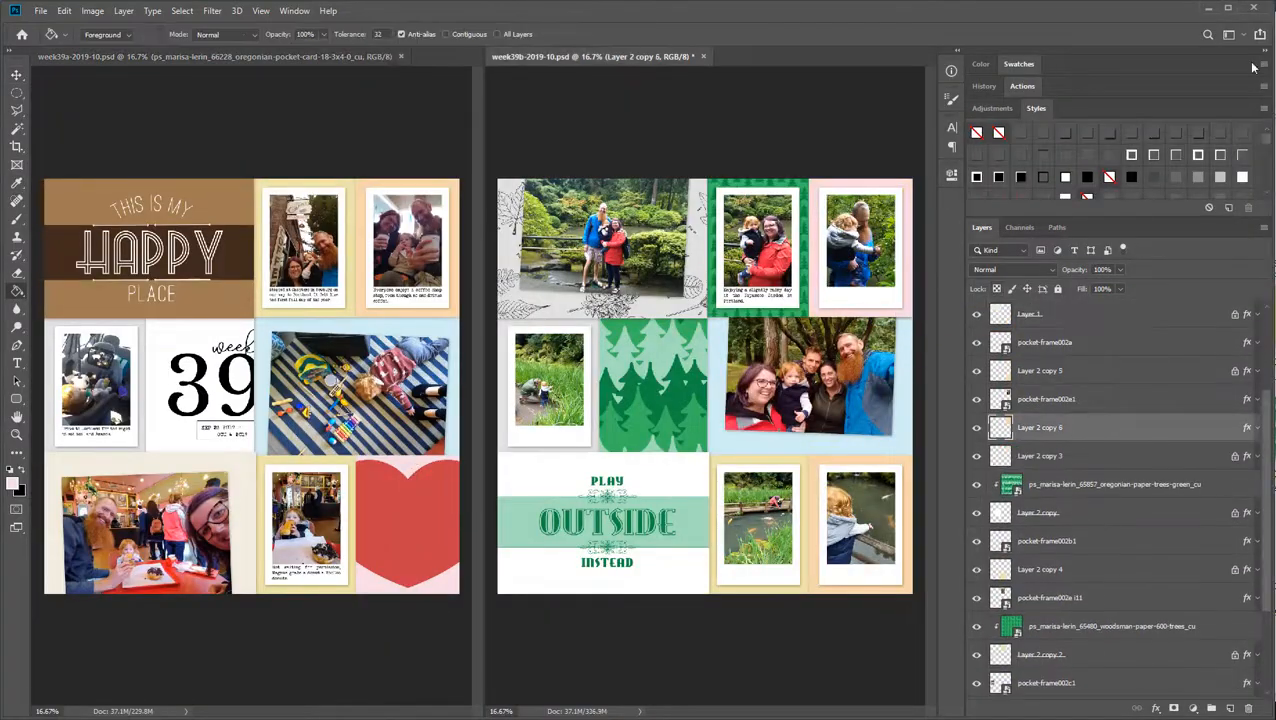
Clip the map paper into the pocket behind the forest family photo and the yellow chevron paper to Layer 2
scroll(992, 187, "down", 2)
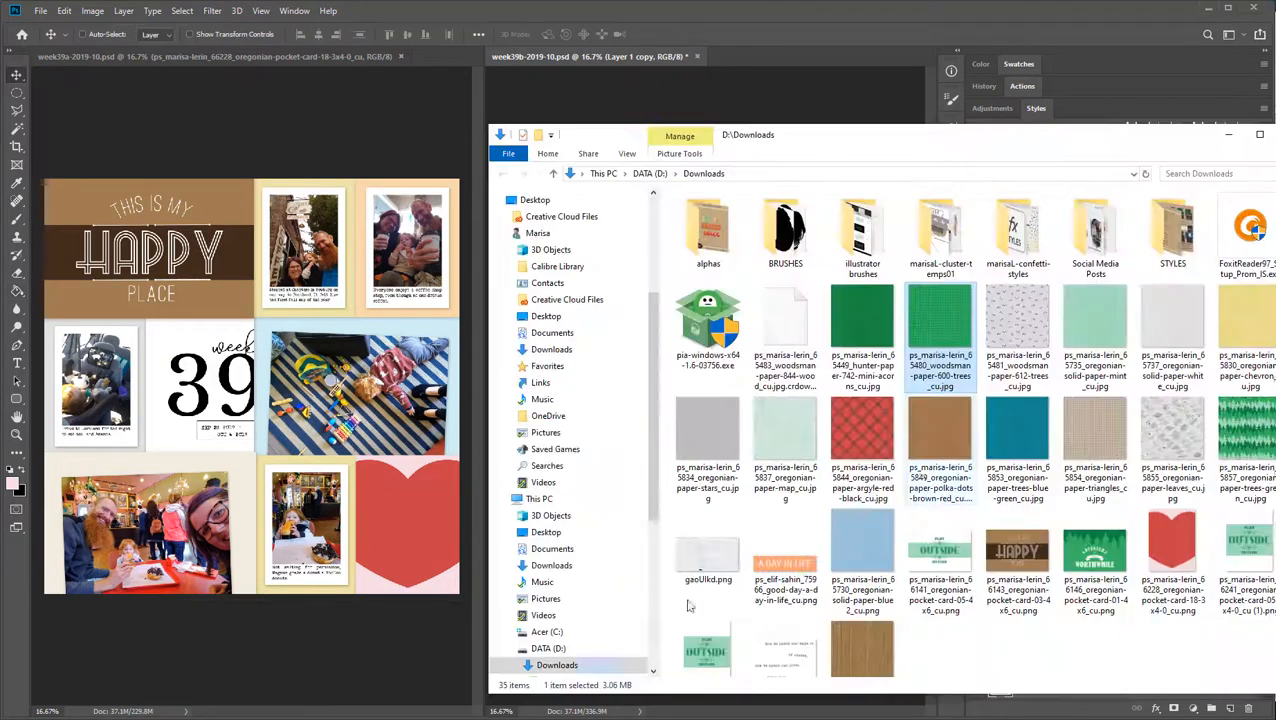
left_click_drag(740, 230, 755, 195)
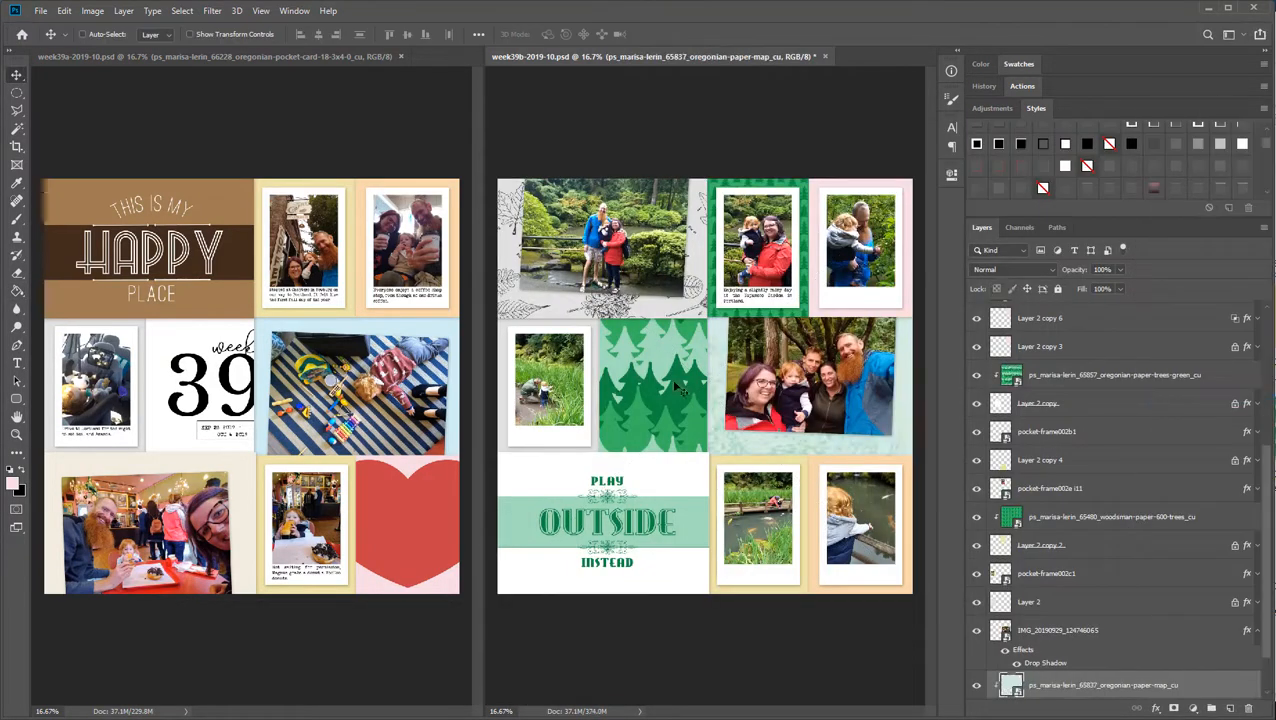
left_click(603, 388)
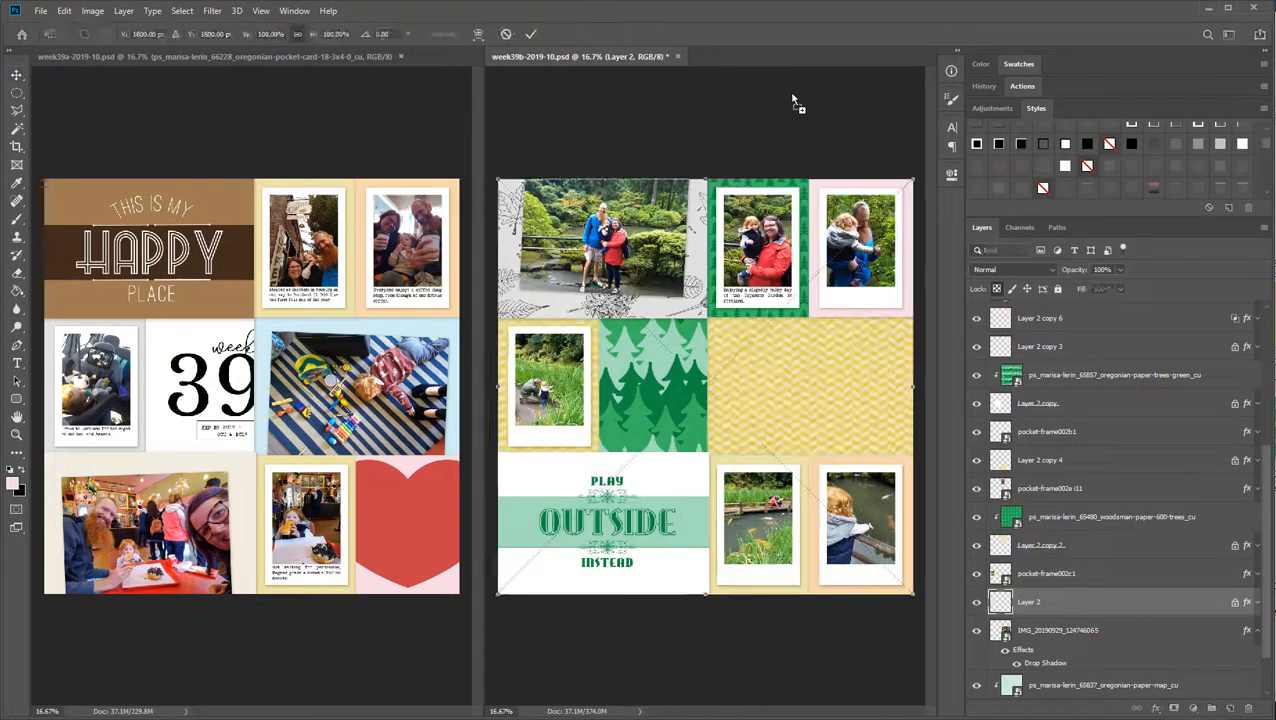
right_click(1105, 602)
left_click(1140, 318)
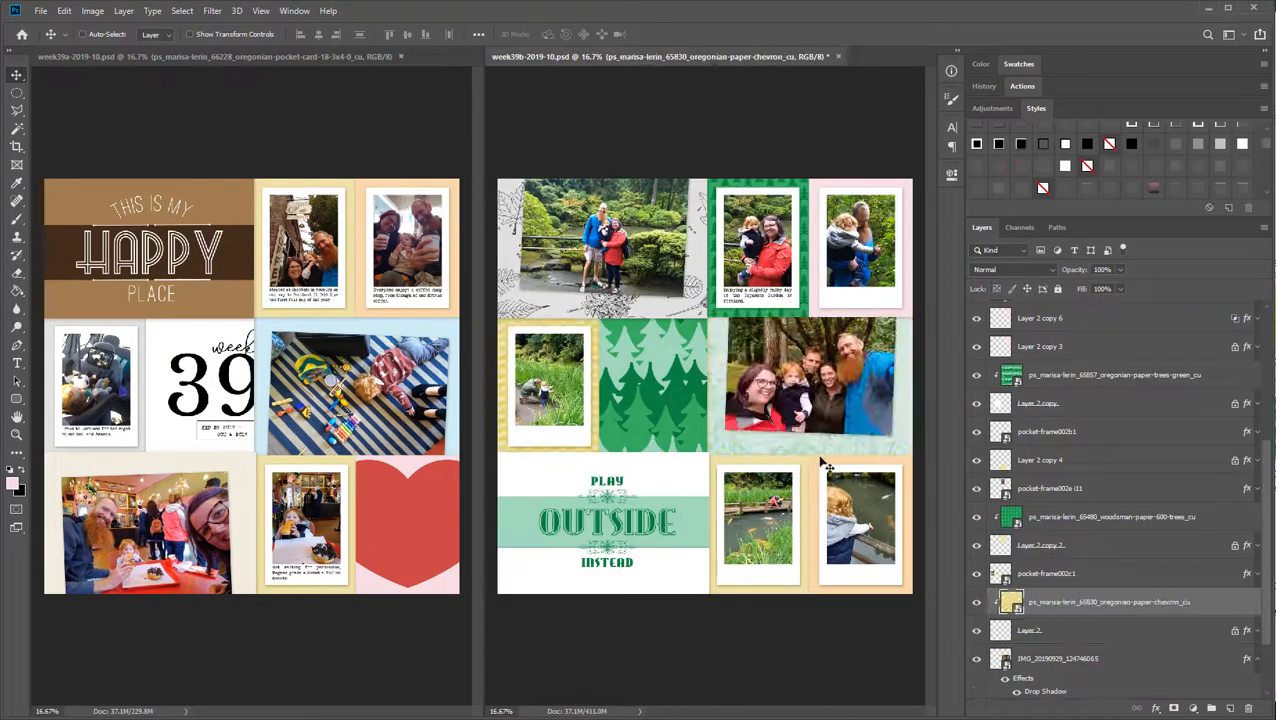
Duplicate the pocket layer behind the photos at the page's bottom edge and fill the pocket behind the pond grass photo light pink
left_click(818, 474)
key("ctrl+j")
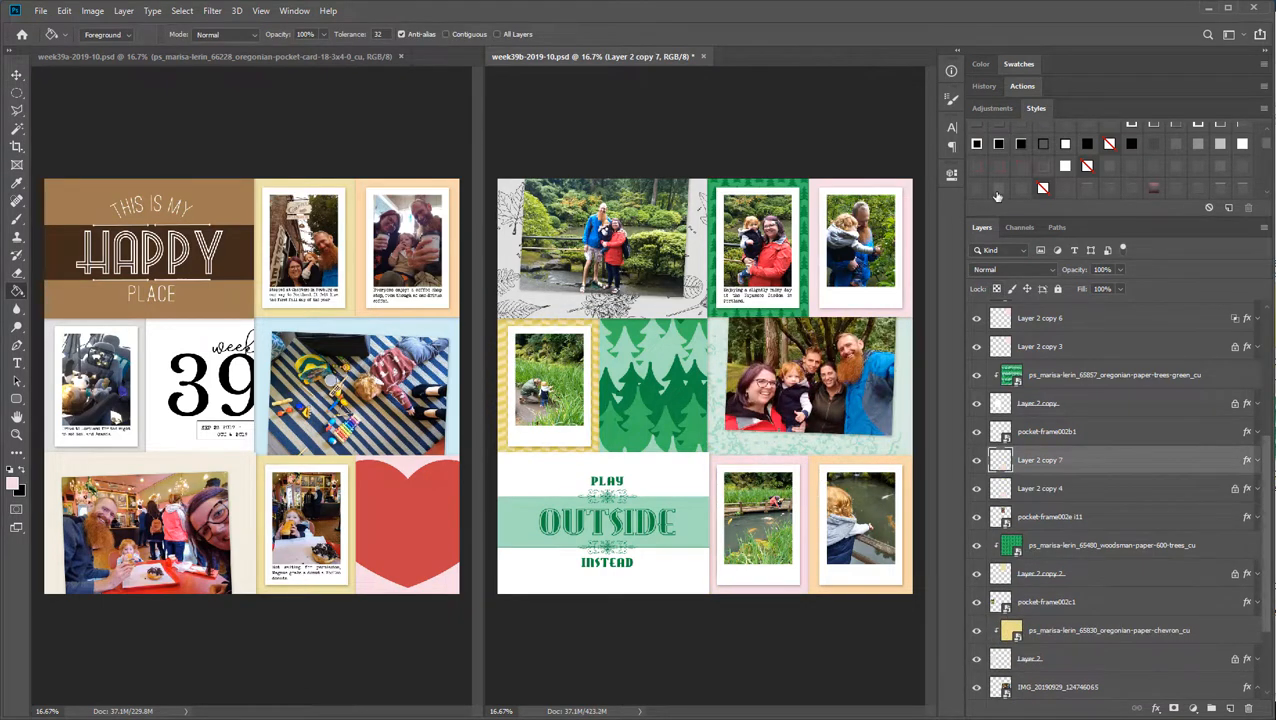
key("v")
right_click(762, 500)
left_click(796, 507)
Place the Oregonian stars paper in the pocket behind the bottom-right koi pond photo and clip it to that pocket
right_click(857, 462)
left_click(880, 471)
left_click(600, 717)
left_click_drag(708, 430, 690, 487)
In week39a-2019-10.psd, make the top-middle photo's pocket light pink and clip the stars paper to Layer 2 copy 3 behind the top-right photo
left_click(364, 337)
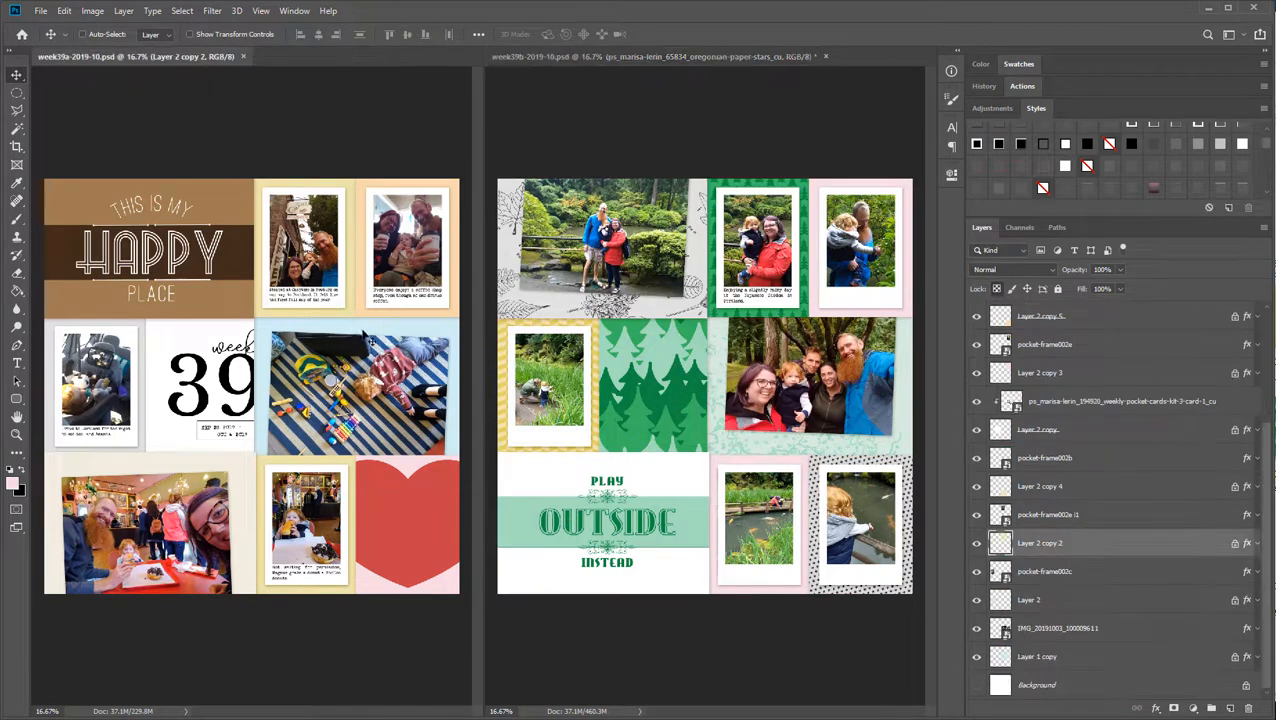
key("v")
right_click(452, 314)
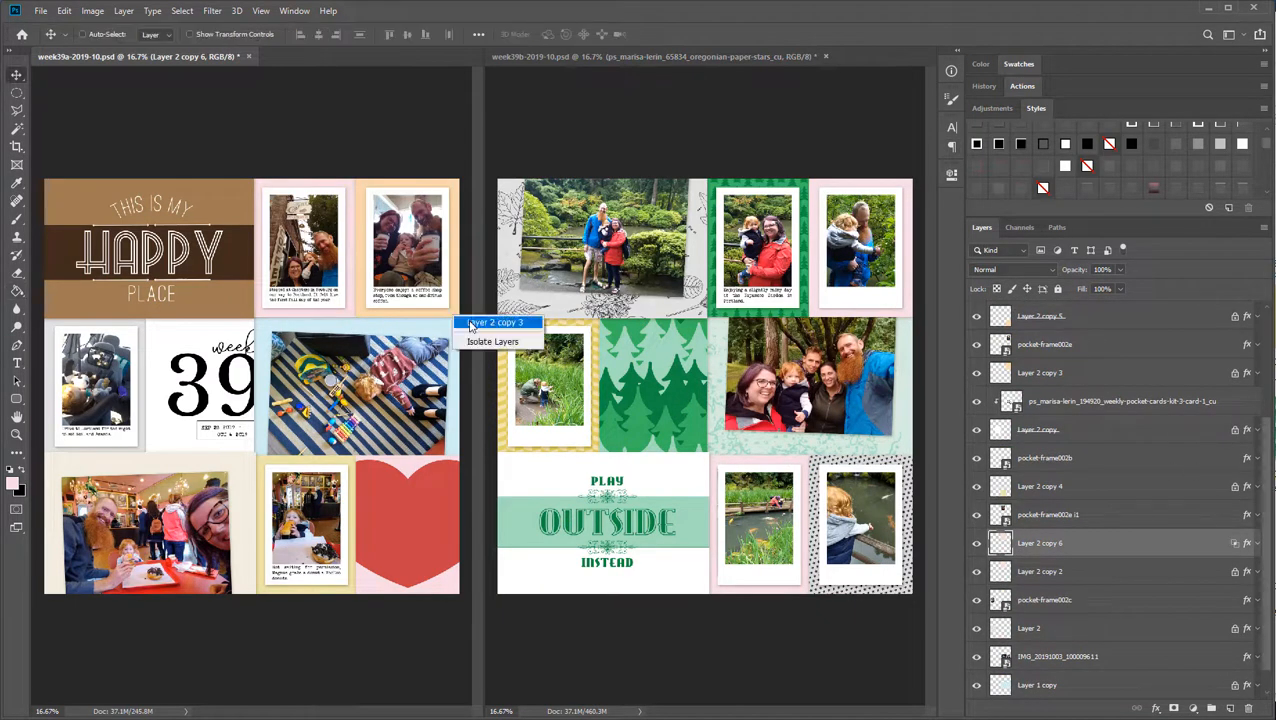
left_click(472, 325)
left_click(600, 717)
left_click_drag(708, 430, 380, 400)
key("Return")
right_click(1143, 373)
left_click(1096, 431)
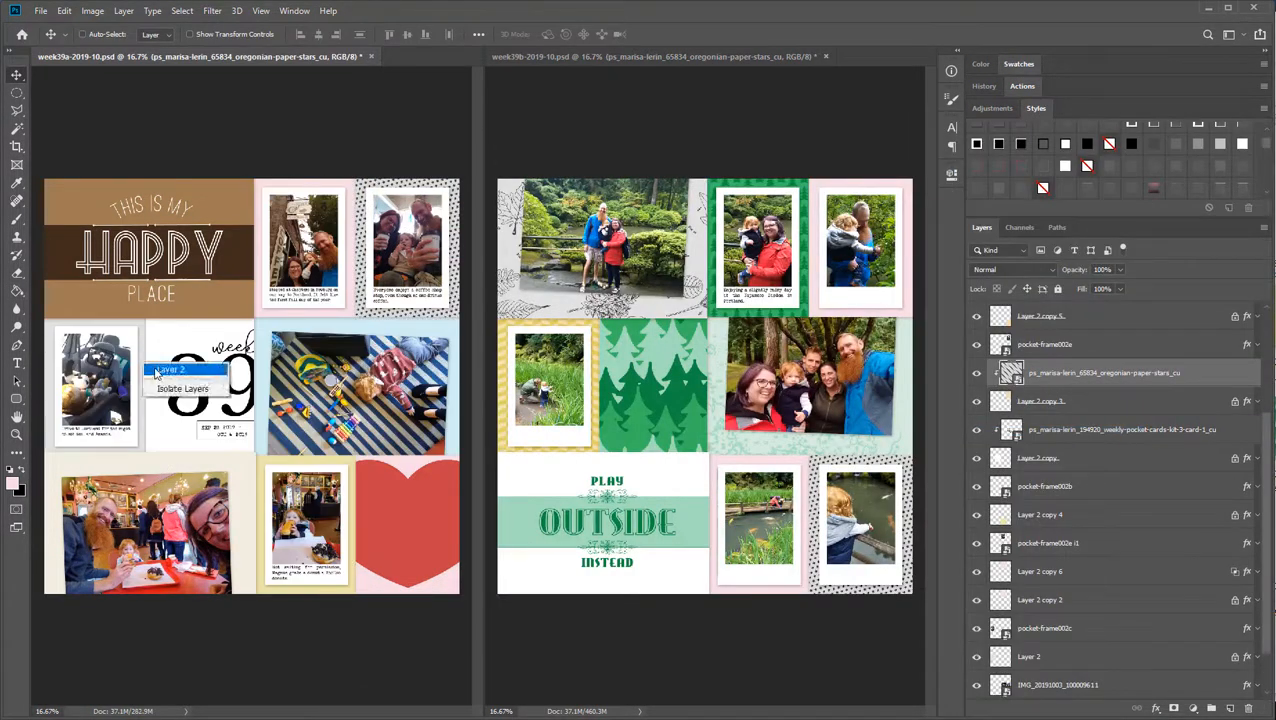
Place the Oregonian solid white paper from the Downloads folder and clip it to Layer 2 behind the sleeping toddler photo
key("alt+Tab")
left_click(1157, 384)
scroll(985, 611, "down", 1)
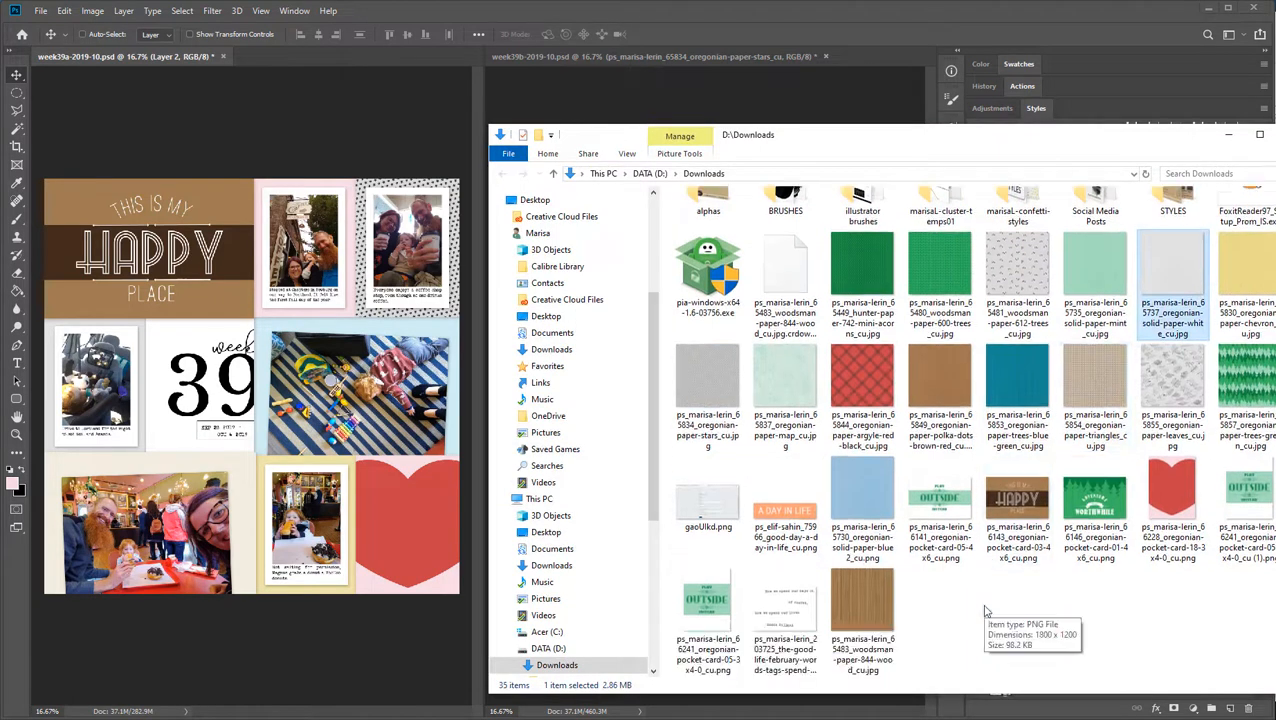
scroll(985, 611, "up", 1)
left_click(985, 590)
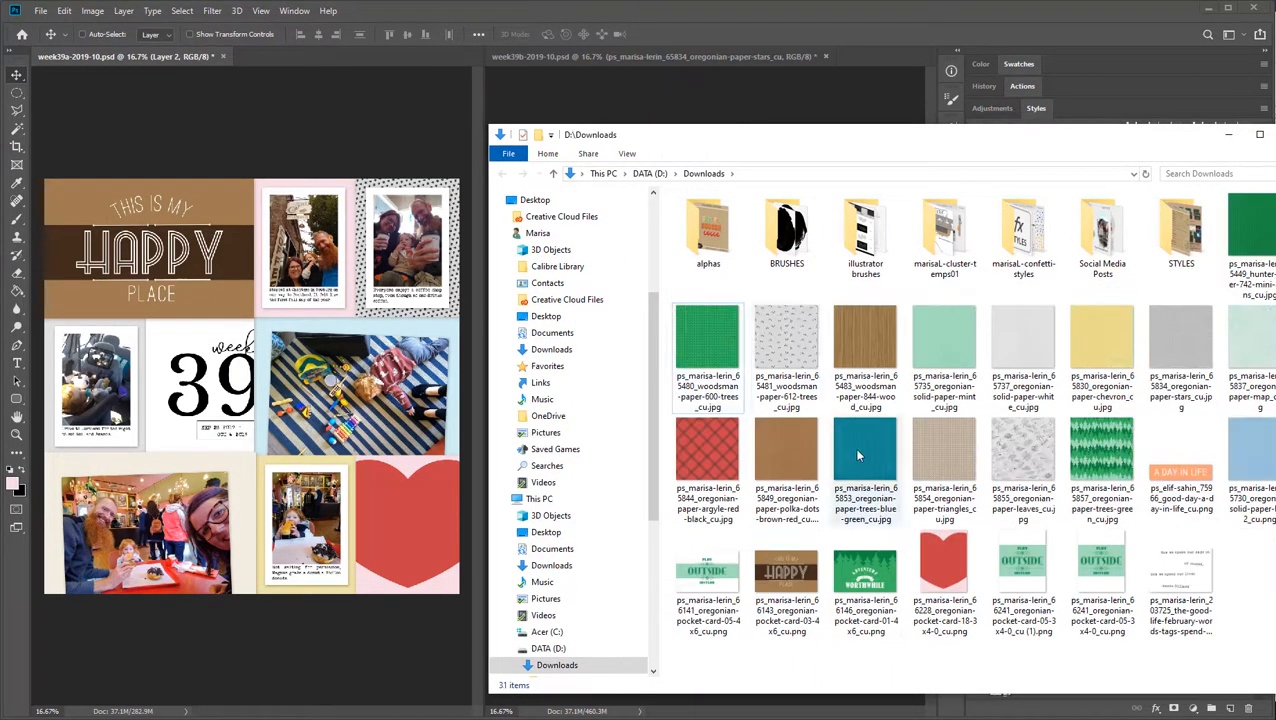
left_click_drag(1023, 345, 345, 390)
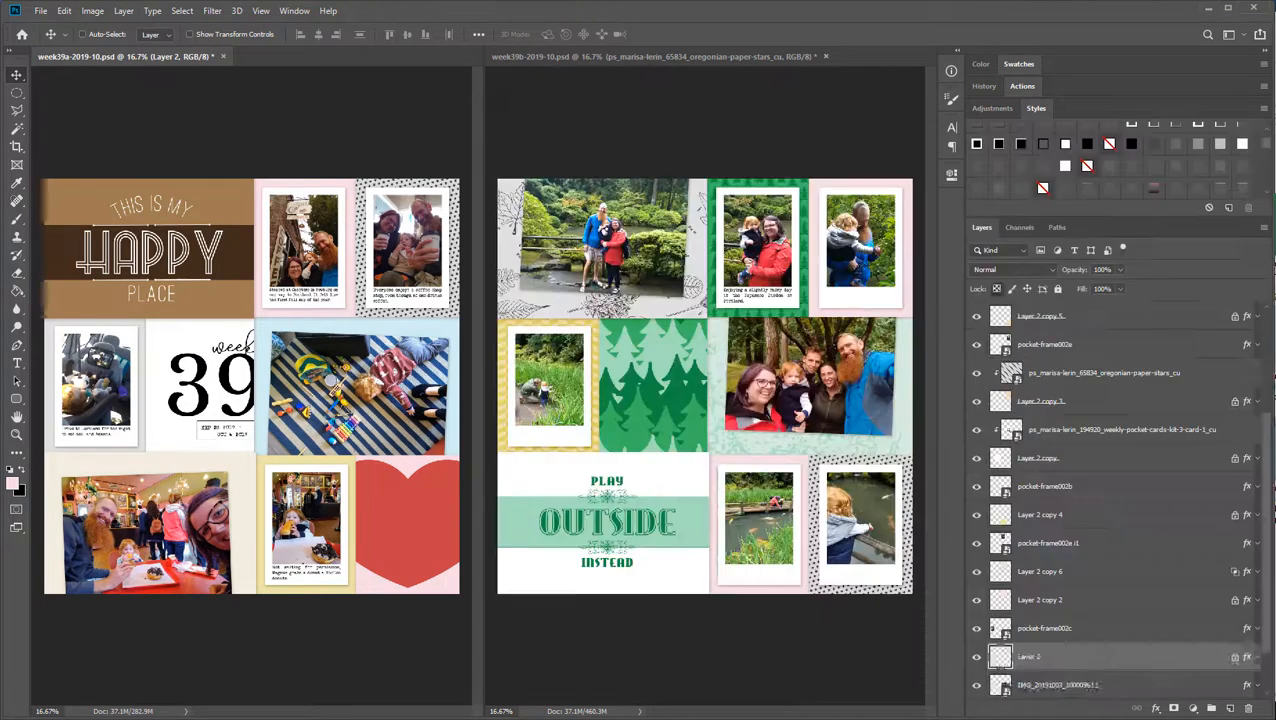
key("Return")
left_click(1117, 671, "alt")
Place the yellow chevron paper and clip it to Layer 1 copy behind the striped rug photo
left_click(116, 418, "ctrl")
key("alt+Tab")
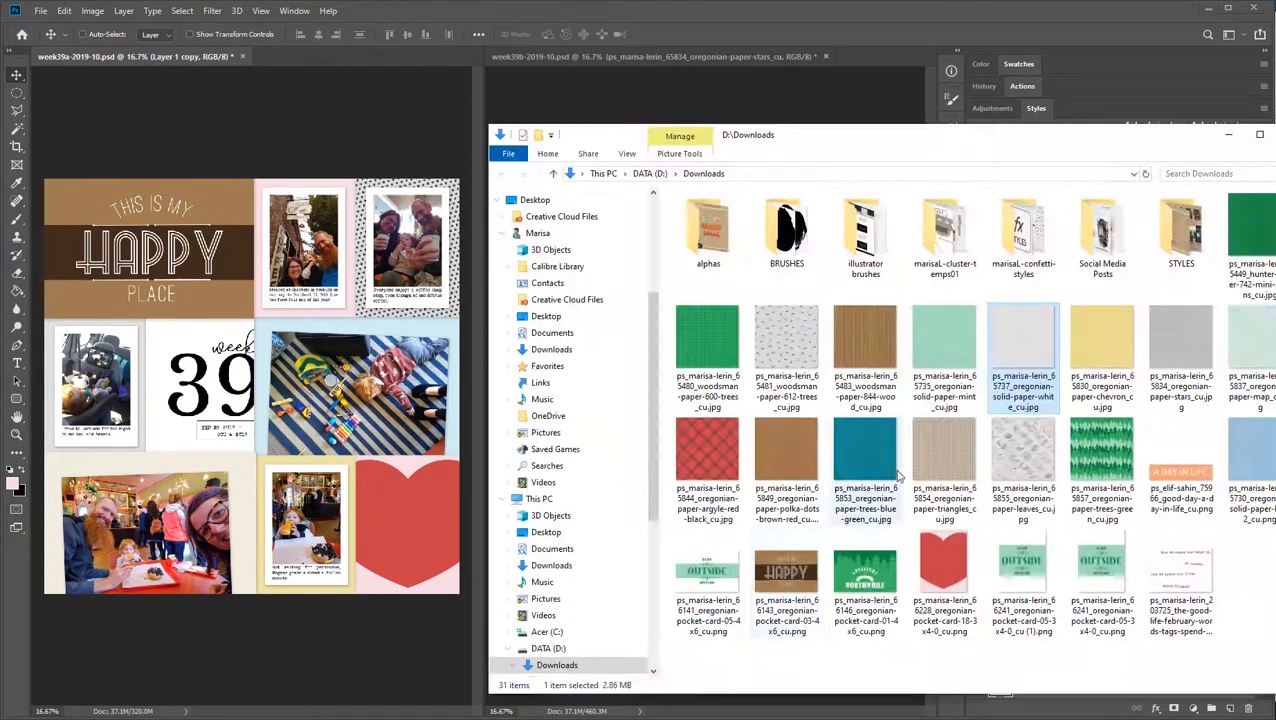
left_click_drag(1102, 340, 350, 390)
key("Return")
right_click(1109, 687)
left_click(1203, 398)
Place the Oregonian map paper and clip it to Layer 1 copy 2 behind the bottom-left family photo
right_click(238, 477)
left_click(252, 487)
key("alt+Tab")
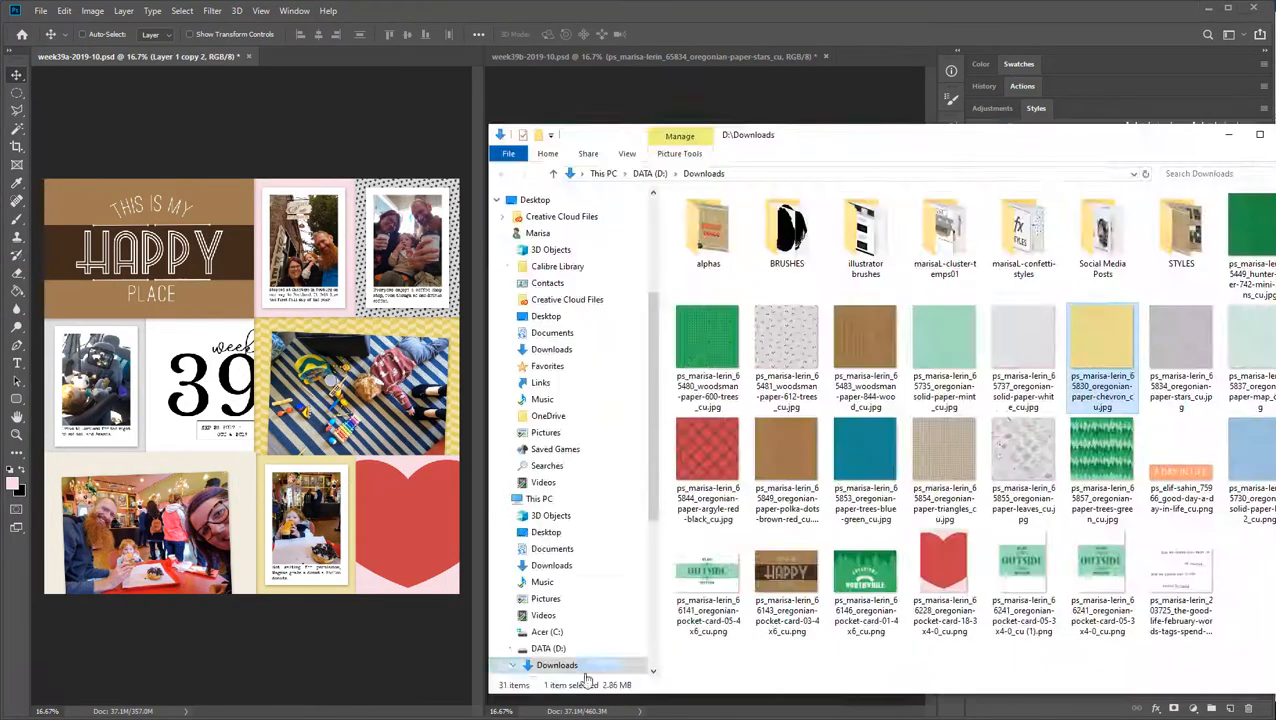
key("alt+Tab")
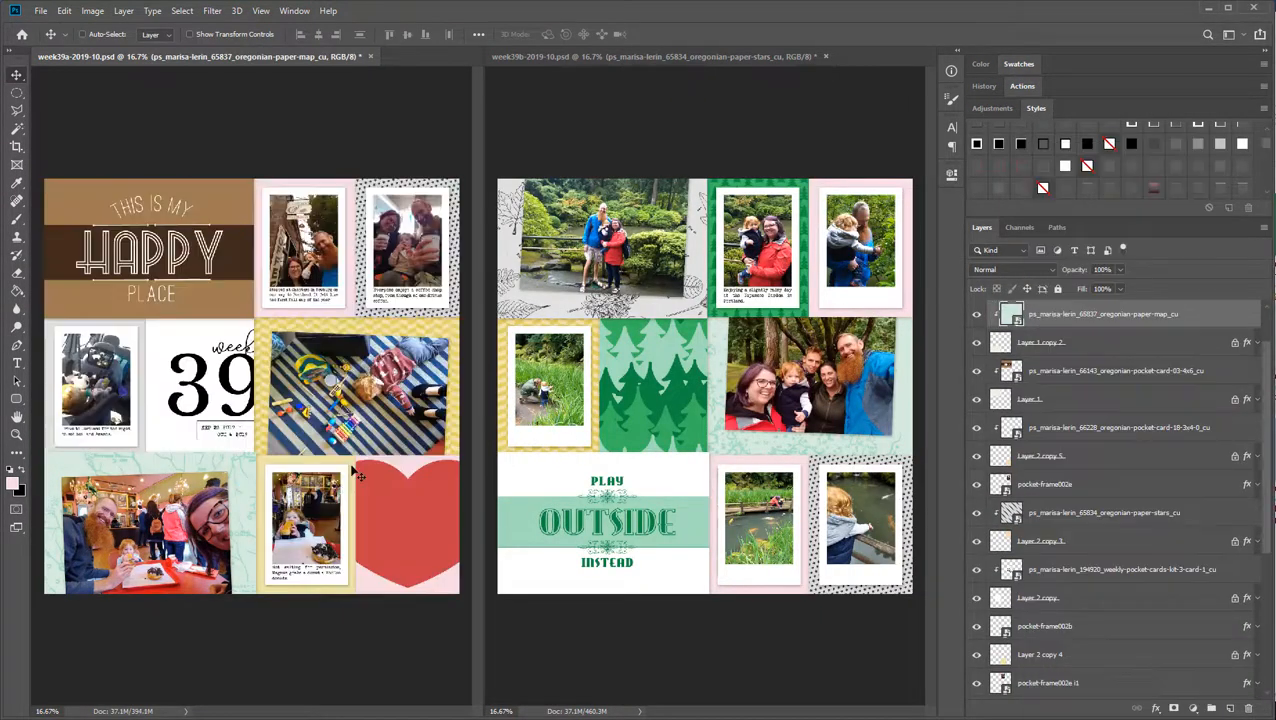
Place the Woodsman 844 wood paper and clip it to Layer 2 copy 4 behind the framed photo beside the heart card
left_click(517, 690)
left_click_drag(700, 545, 350, 400)
key("Return")
right_click(1089, 656)
left_click(1165, 370)
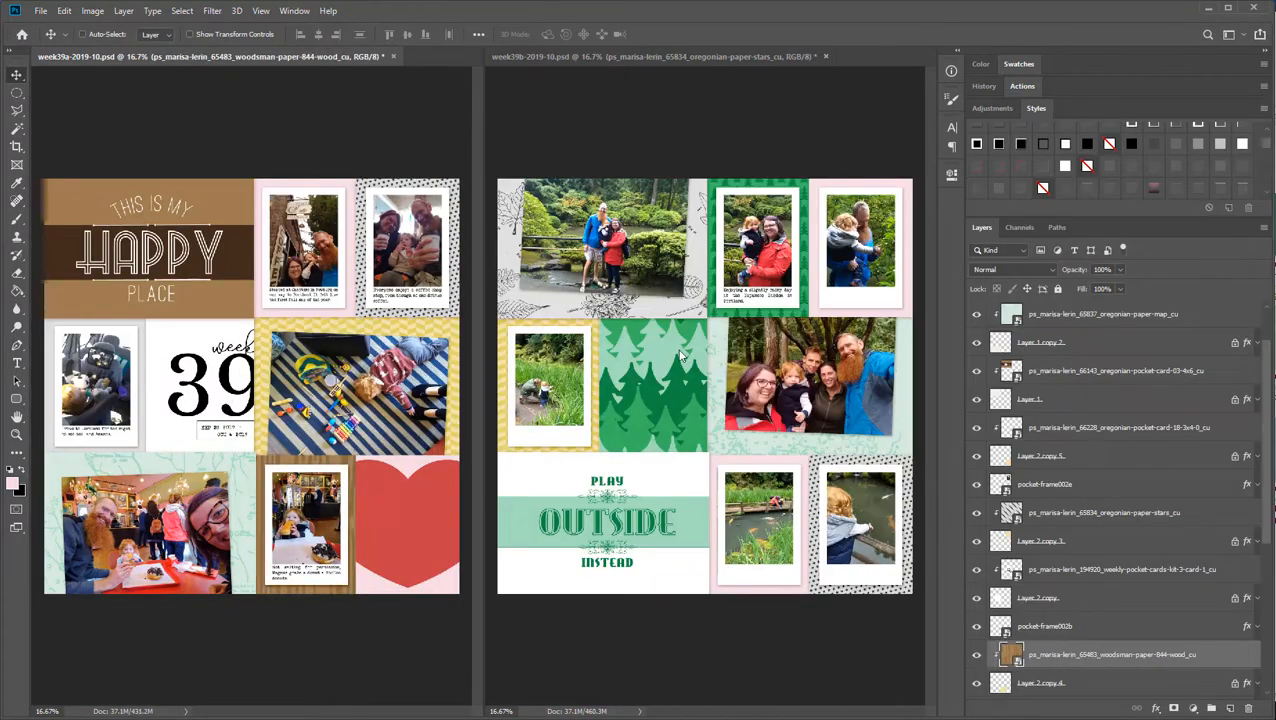
Switch to the Oregonian Bundle page in the browser and list the bundle's individual items filtered by the element tag
key("alt+Tab")
scroll(658, 500, "up", 2)
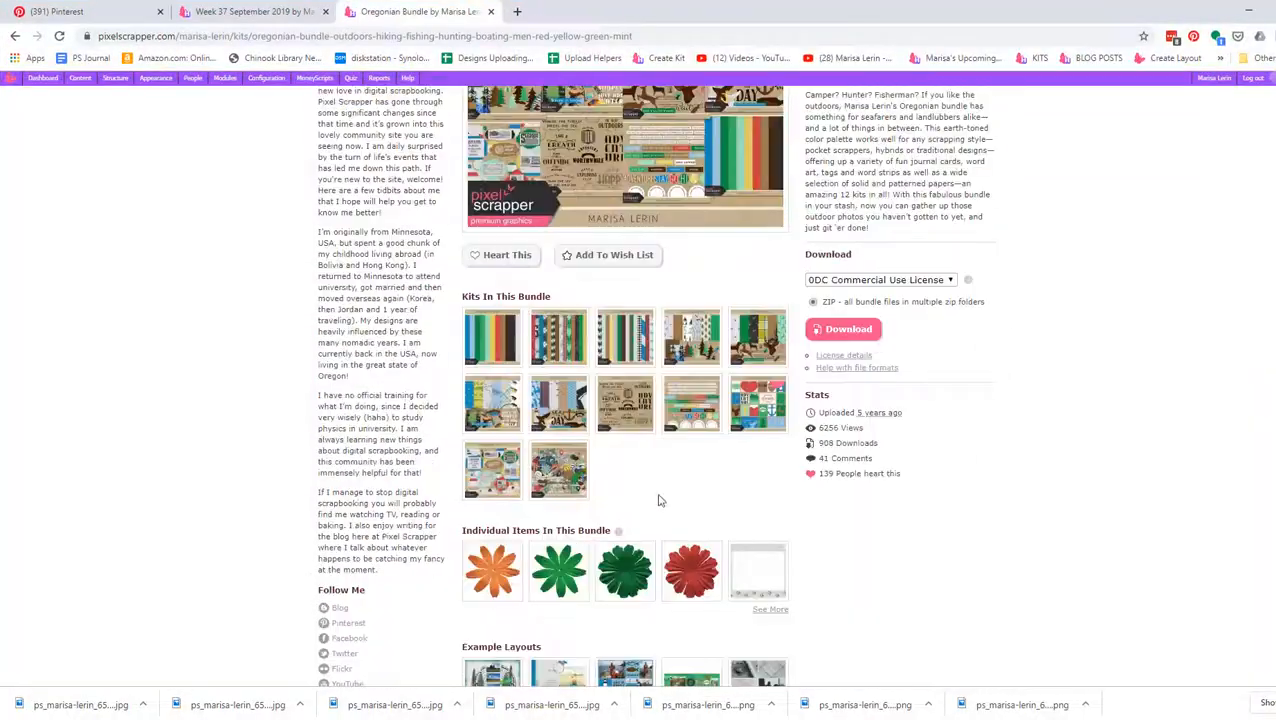
scroll(800, 140, "down", 2)
scroll(803, 290, "up", 1)
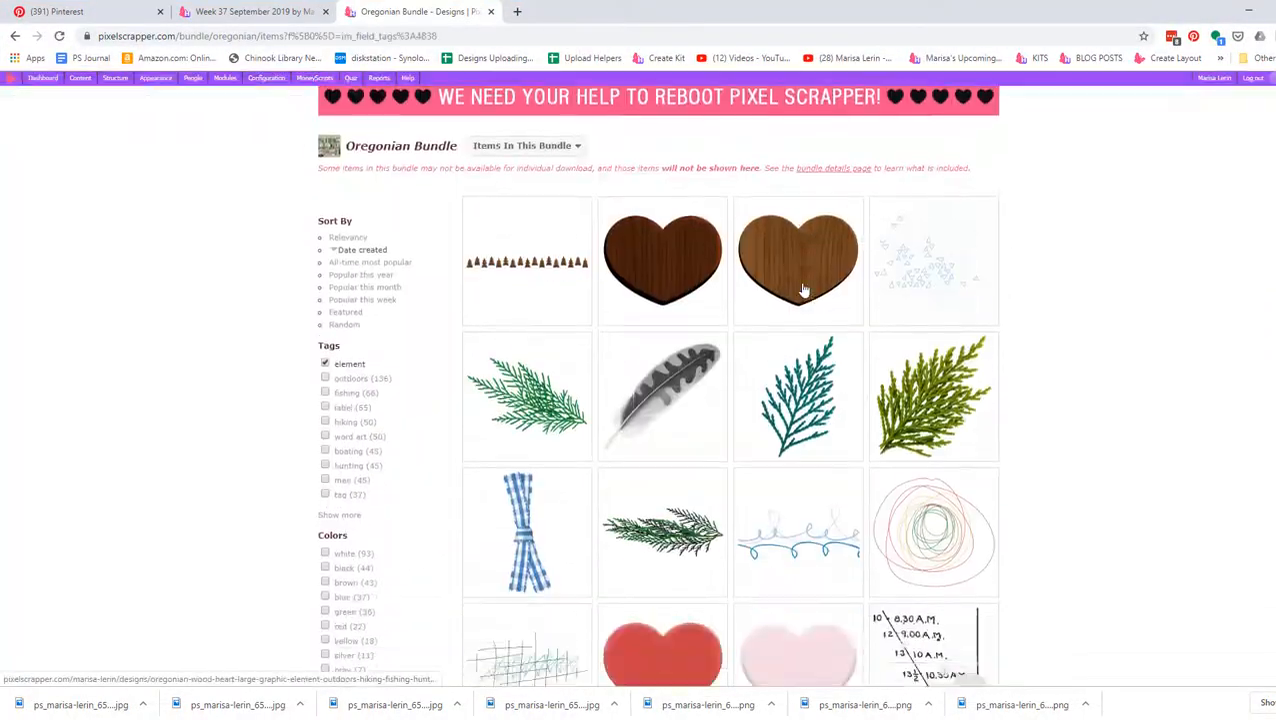
Open the wood hearts, pine branches, blue gingham ribbon and red rubber heart in new tabs
scroll(807, 273, "down", 2)
right_click(542, 267)
left_click(570, 276)
scroll(662, 264, "down", 2)
right_click(660, 264)
left_click(688, 273)
right_click(547, 265)
left_click(575, 274)
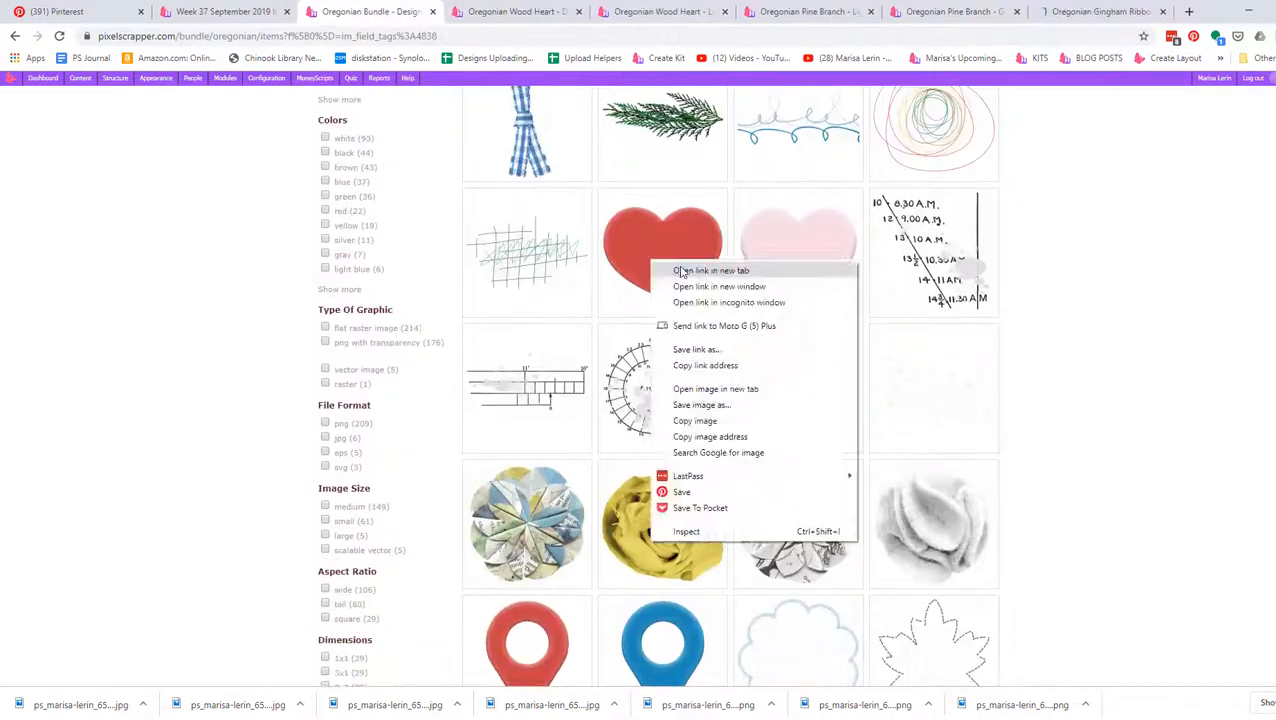
Place the seven downloaded Oregonian word labels into week39b-2019-10.psd, apply a drop shadow style to them and collapse their effects
key("alt+Tab")
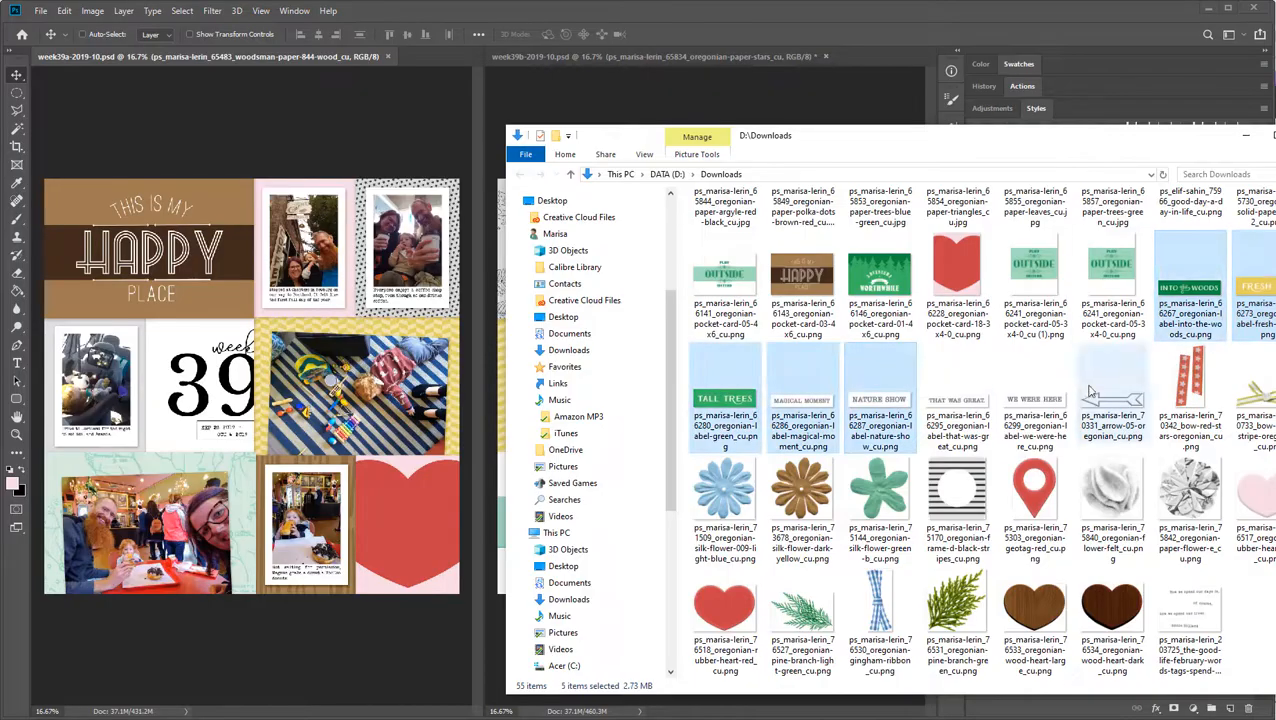
left_click(820, 120)
left_click(1097, 480, "shift")
left_click_drag(1097, 480, 1090, 328)
scroll(1080, 165, "up", 2)
left_click(1087, 133)
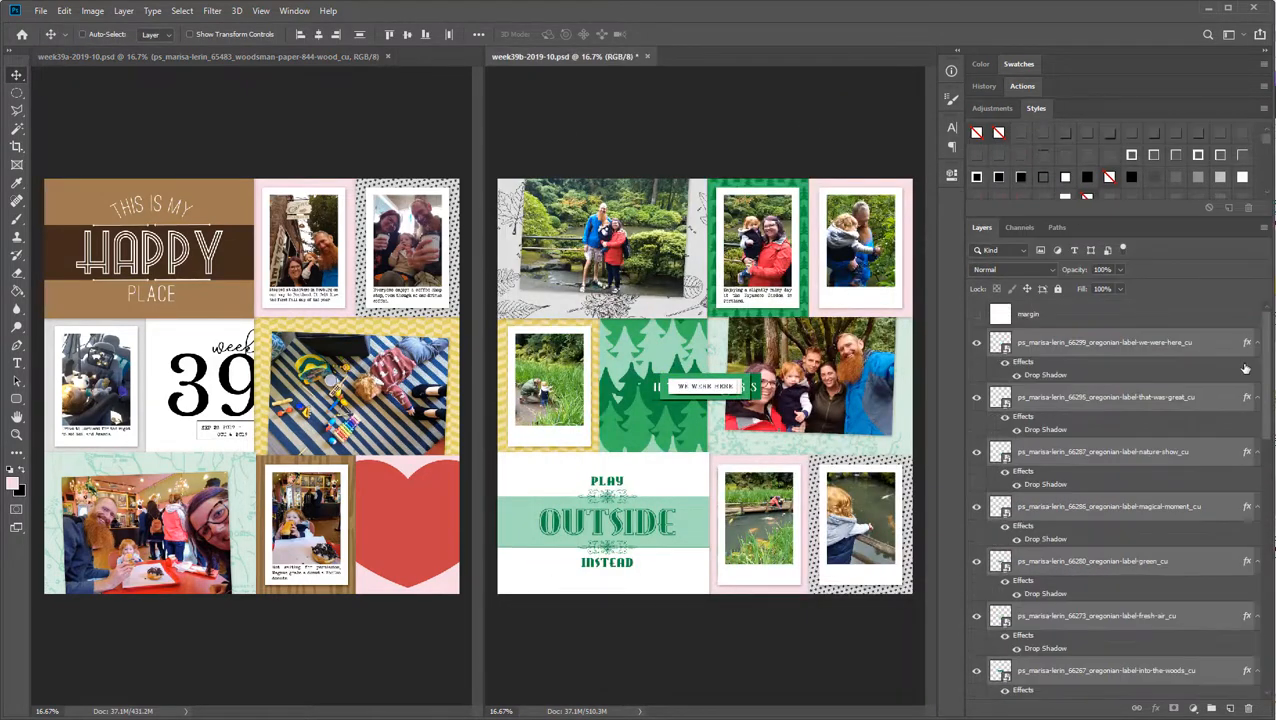
left_click(1257, 342, "alt")
Move the We Were Here label to the top-left corner of week39a's bottom-left family photo and tilt it slightly counterclockwise
left_click(720, 393, "ctrl")
left_click_drag(737, 387, 153, 481)
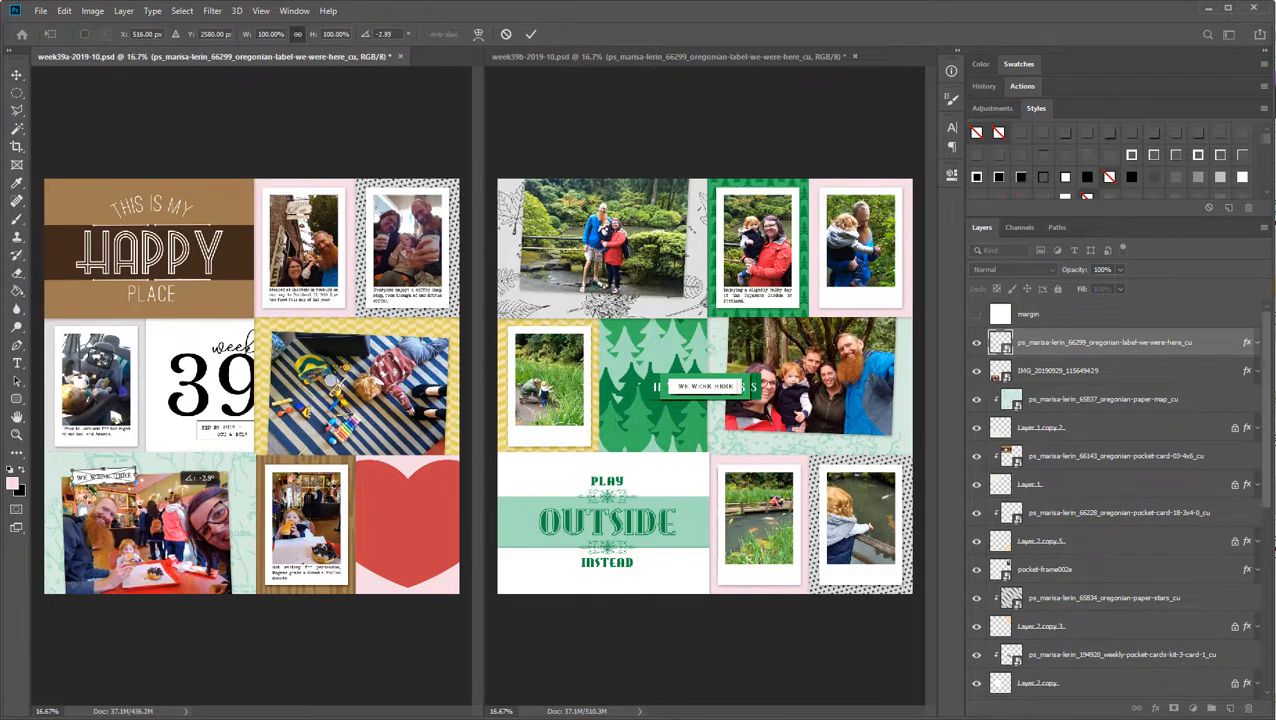
key("Return")
Position the That Was Great, Nature Show and Magical Moment labels across the lower edges of three framed photos on week39b
left_click_drag(725, 390, 735, 400)
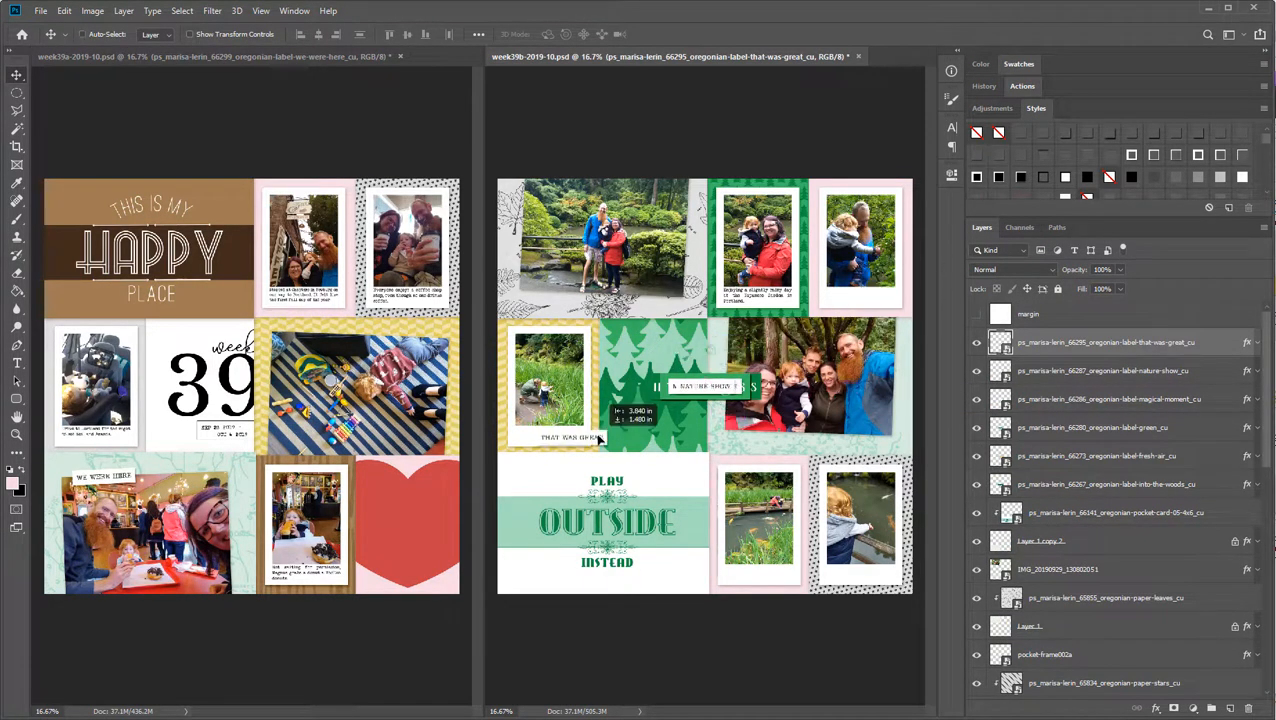
left_click_drag(735, 385, 862, 301)
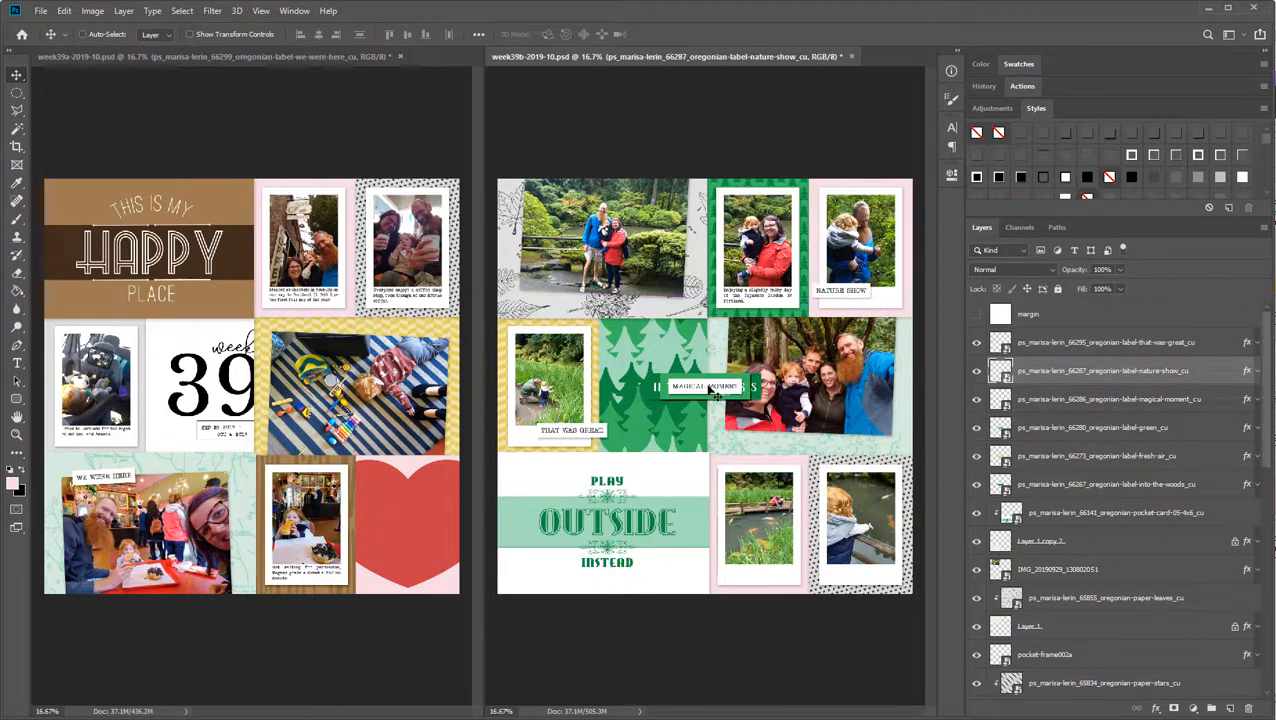
left_click_drag(713, 391, 813, 568)
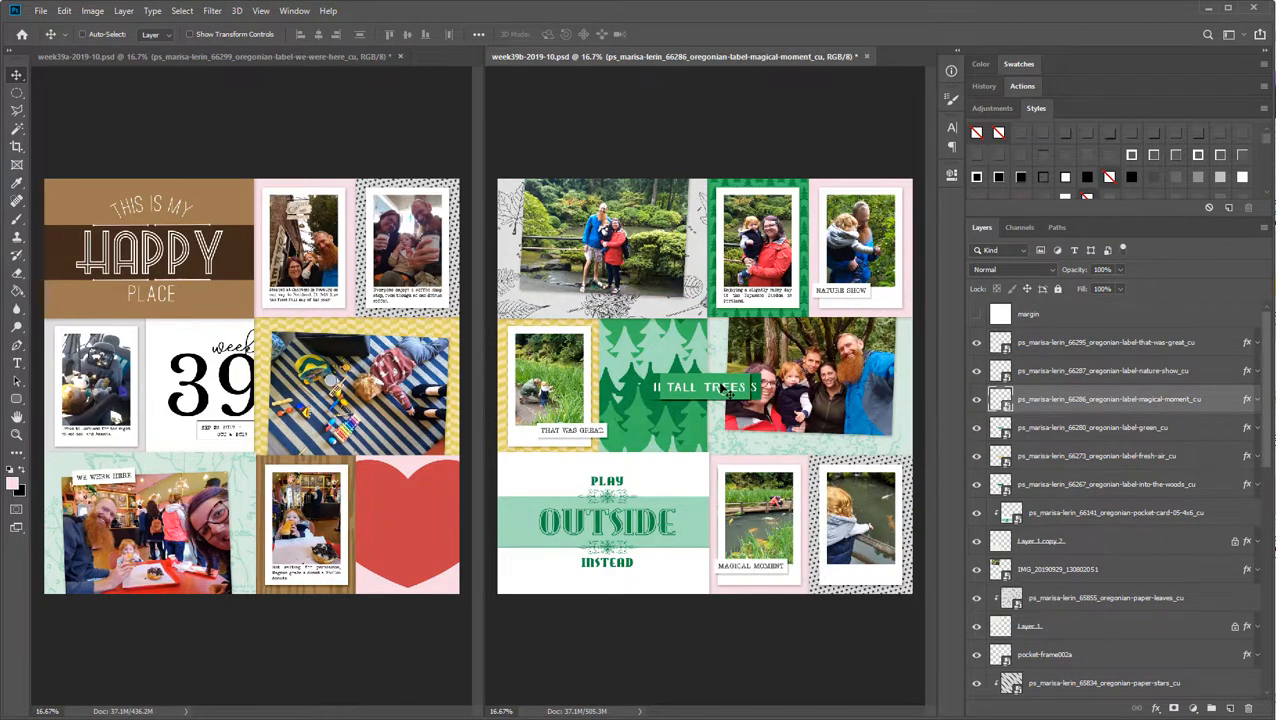
Scale down the Tall Trees, Fresh Air and Into the Woods labels together
left_click(1090, 456, "ctrl")
left_click(1088, 484, "ctrl")
key("ctrl+t")
left_click(1150, 427, "shift")
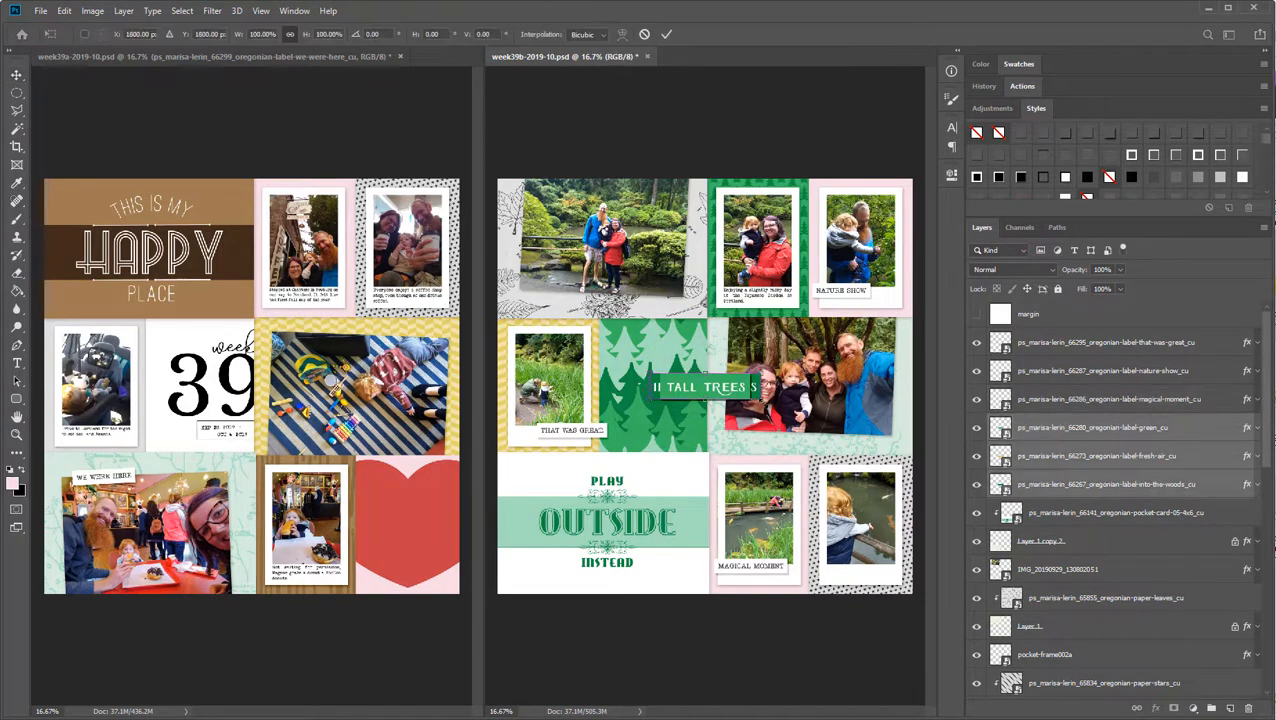
Position Tall Trees on the tree card, Fresh Air under the forest family photo and Into the Woods on the bridge photo, tilting the latter two
left_click(706, 393, "ctrl")
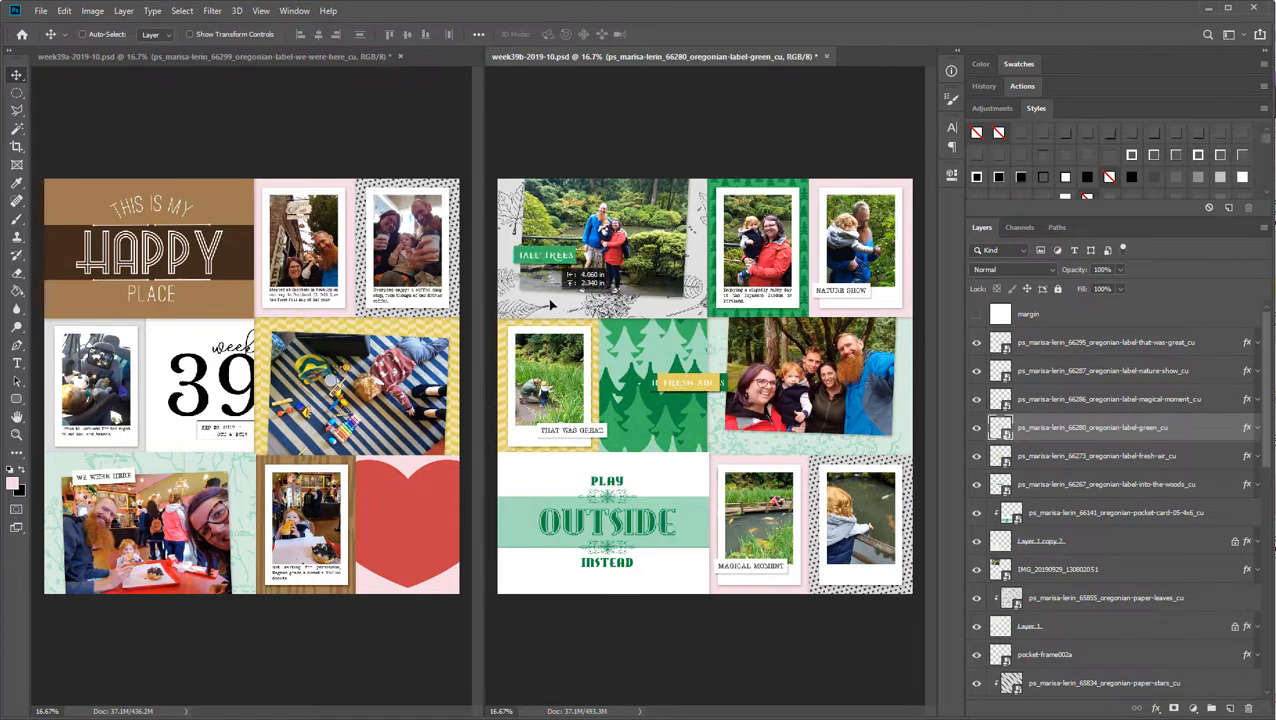
left_click_drag(688, 392, 605, 303)
key("Return")
right_click(717, 385)
left_click(722, 391)
key("ctrl+t")
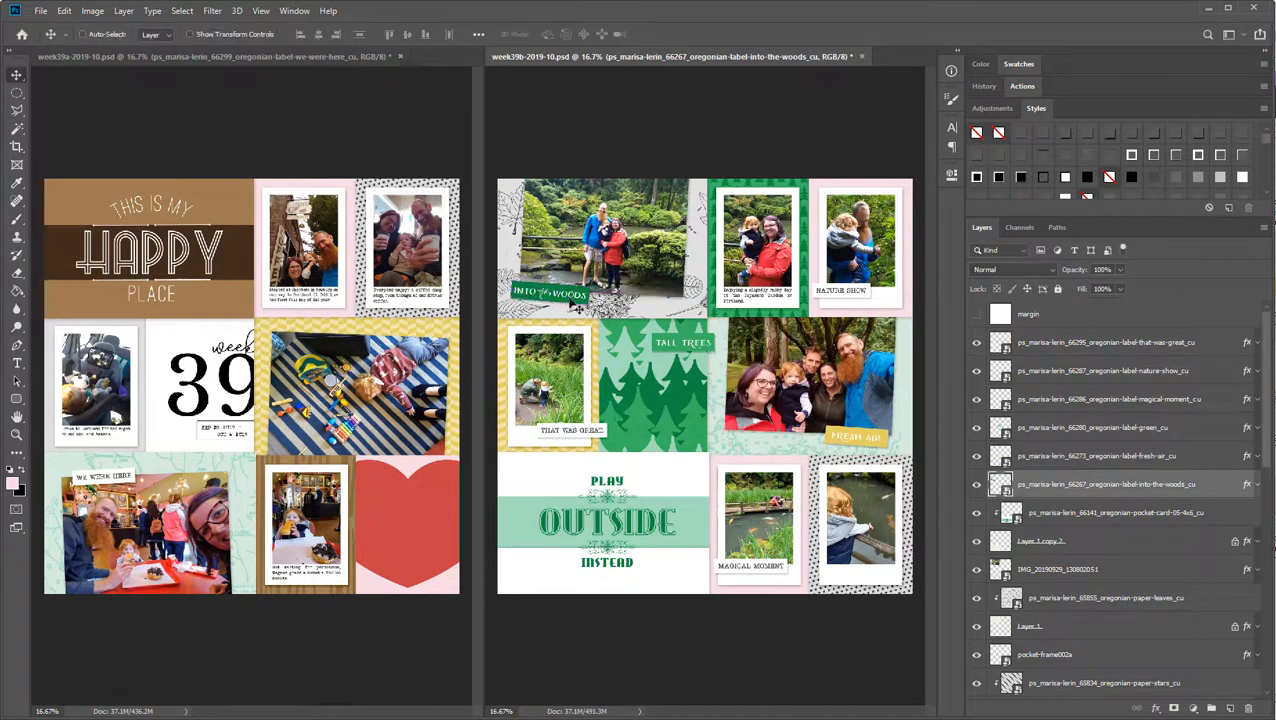
Place the downloaded black striped frame above the map paper layer behind the forest family photo
right_click(775, 447)
left_click(783, 451)
key("alt+Tab")
left_click_drag(955, 505, 849, 120)
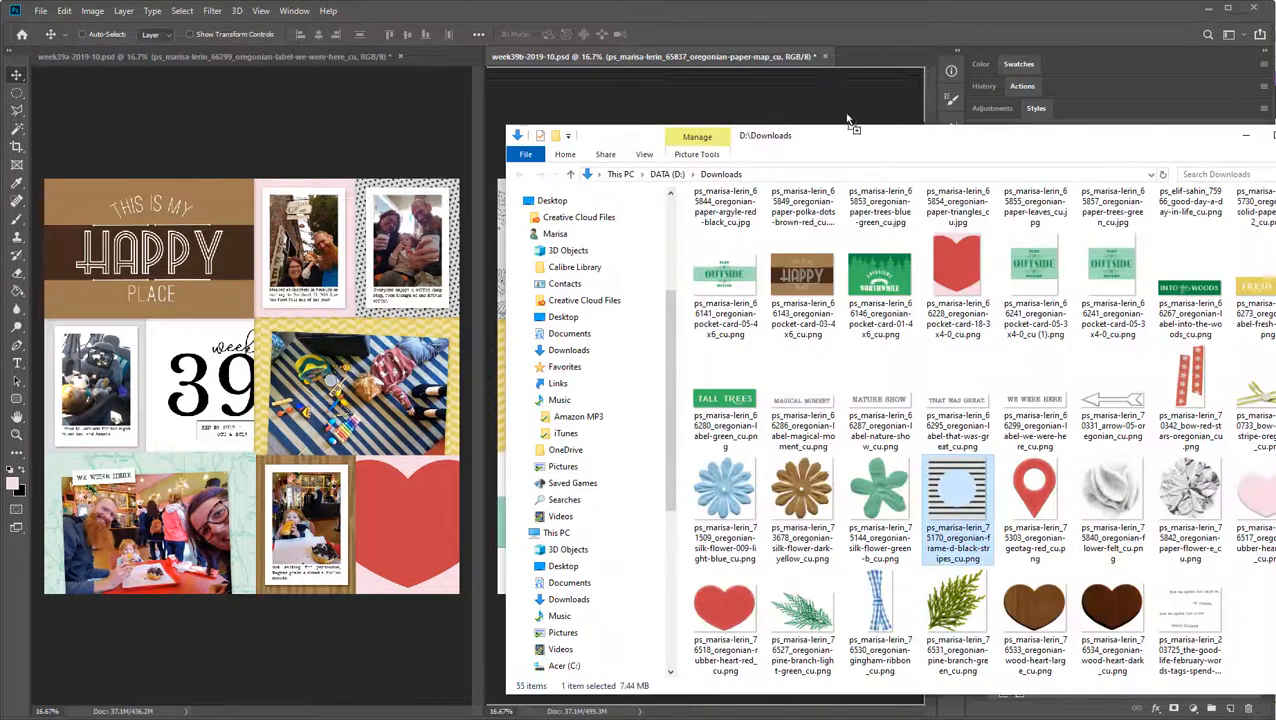
key("Return")
Rotate the striped frame about a quarter turn counterclockwise and position it to show beneath the forest family photo
left_click_drag(778, 438, 942, 390)
key("ctrl+t")
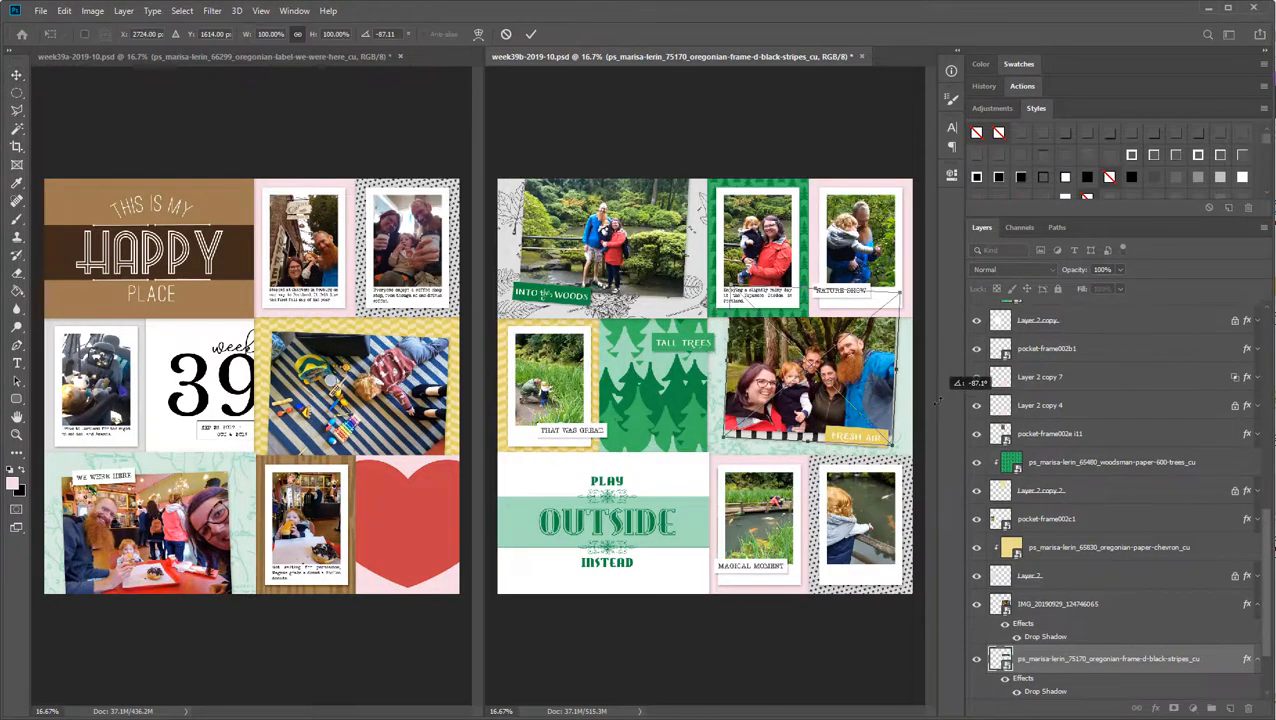
left_click_drag(849, 347, 856, 362)
key("Return")
left_click_drag(788, 441, 790, 451)
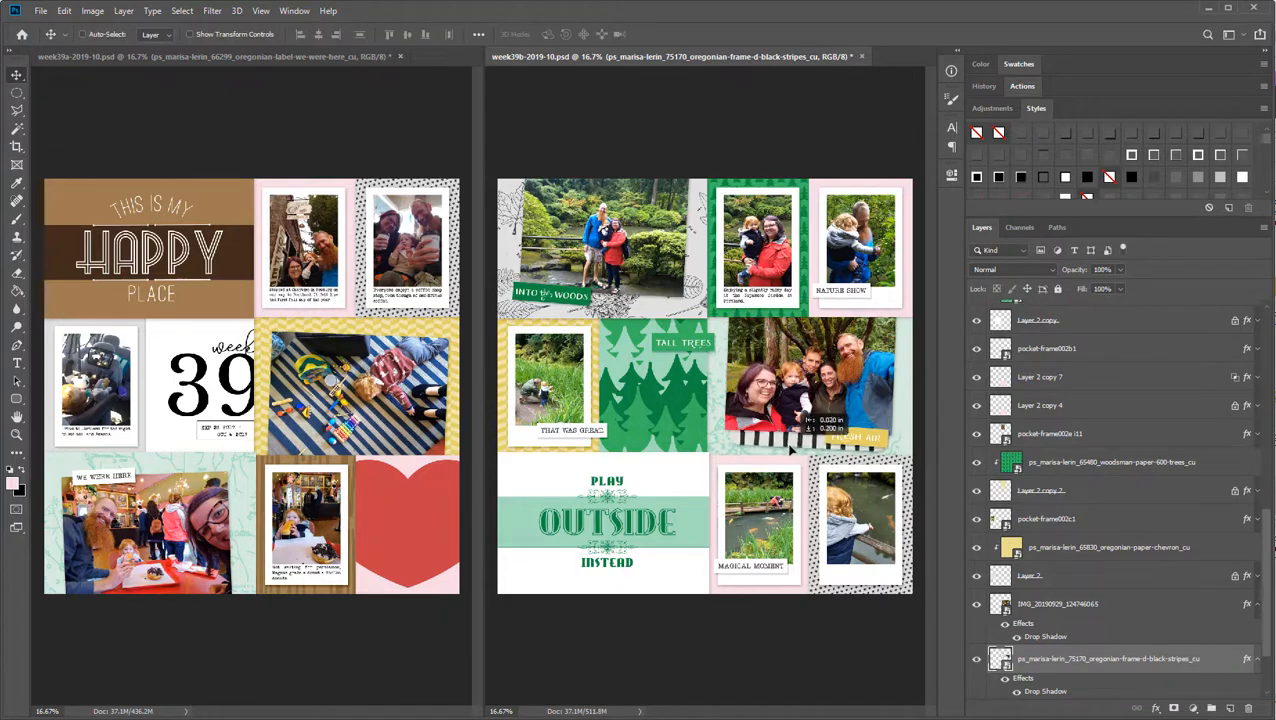
Consolidate all open documents to tabs and place the downloaded light green pine branch into week39b
left_click(294, 10)
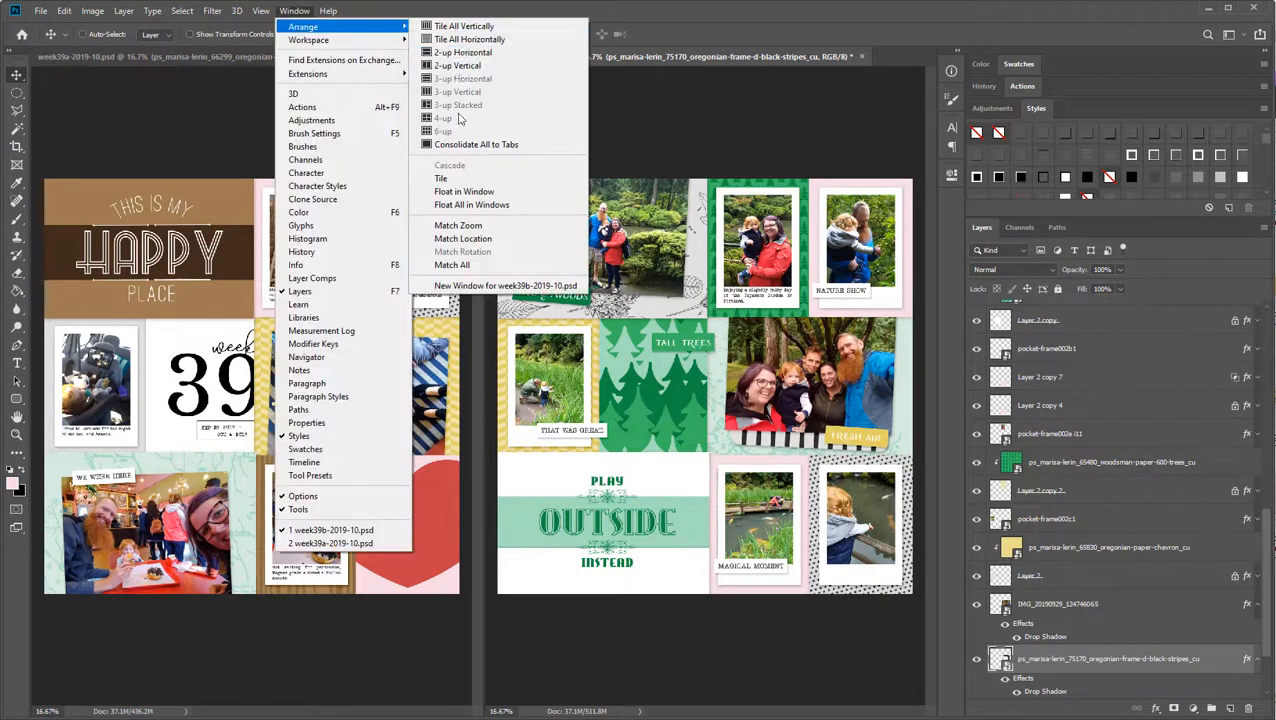
left_click(575, 134)
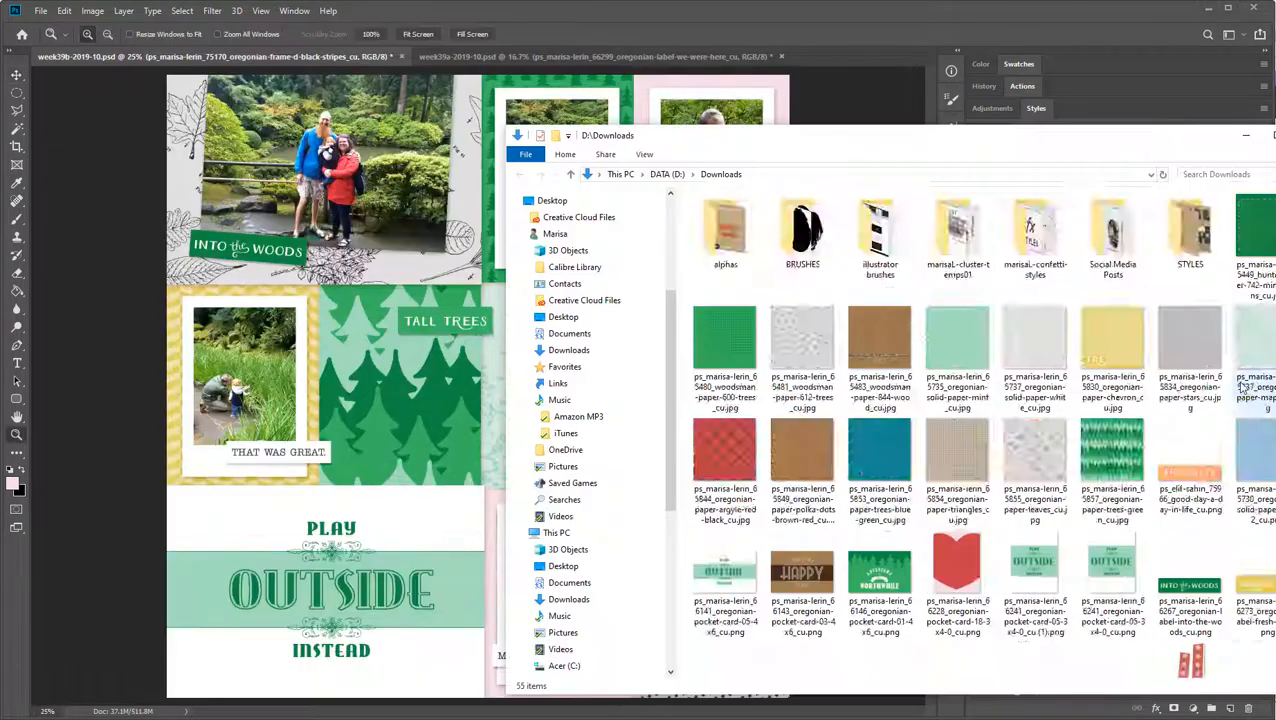
scroll(1196, 398, "down", 5)
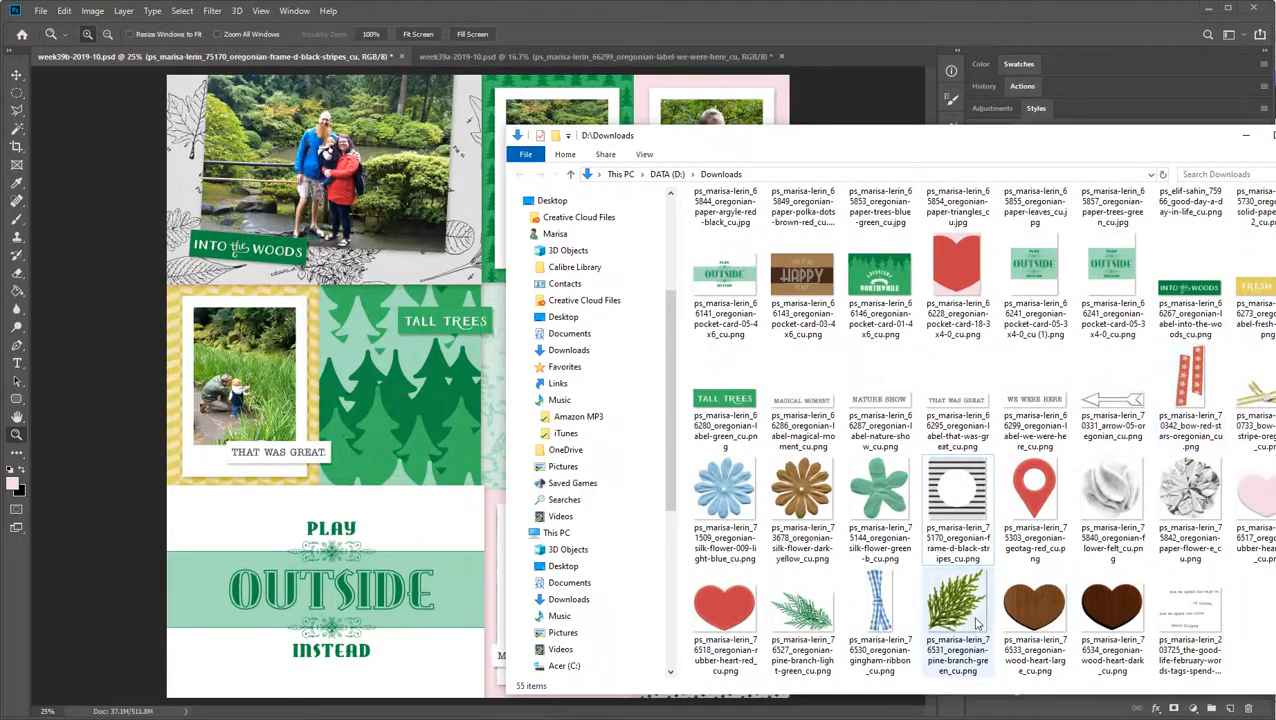
left_click_drag(929, 141, 987, 134)
left_click_drag(860, 602, 786, 74)
key("Return")
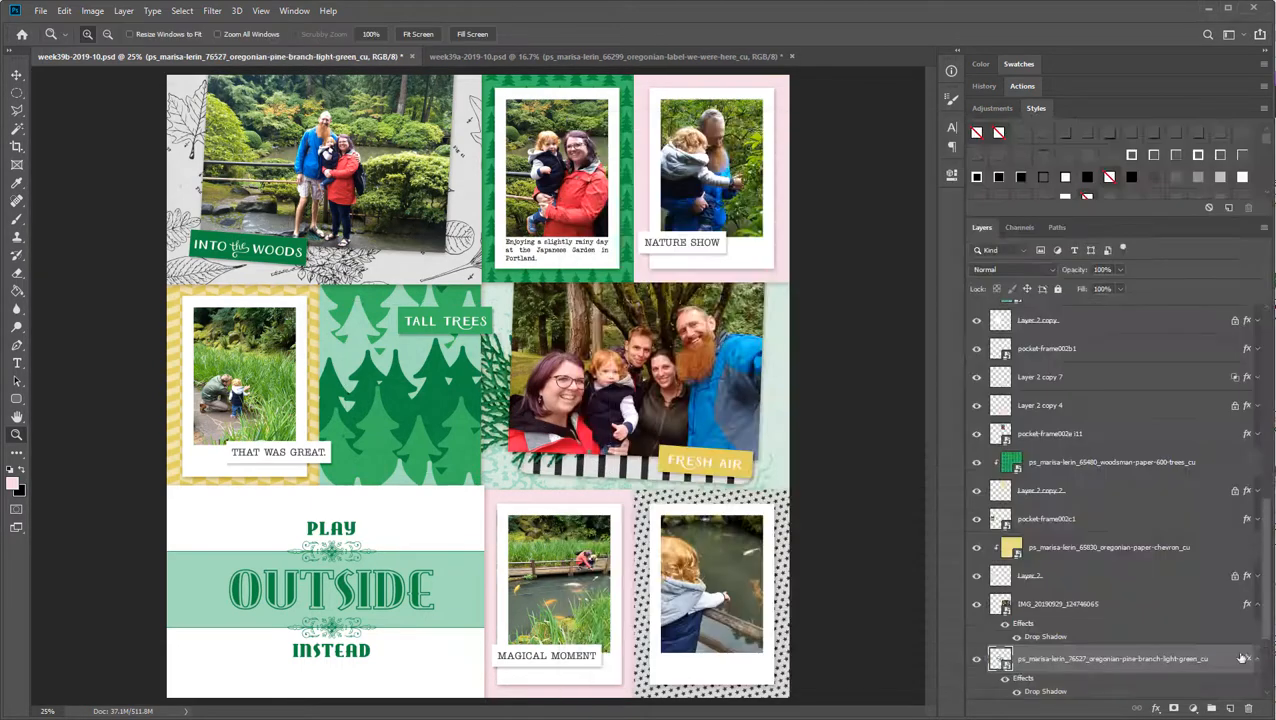
Move the pine branch layer below the Into the Woods label layer and tuck the branch behind that label on the bridge photo
left_click_drag(1216, 662, 1110, 505)
key("ctrl+t")
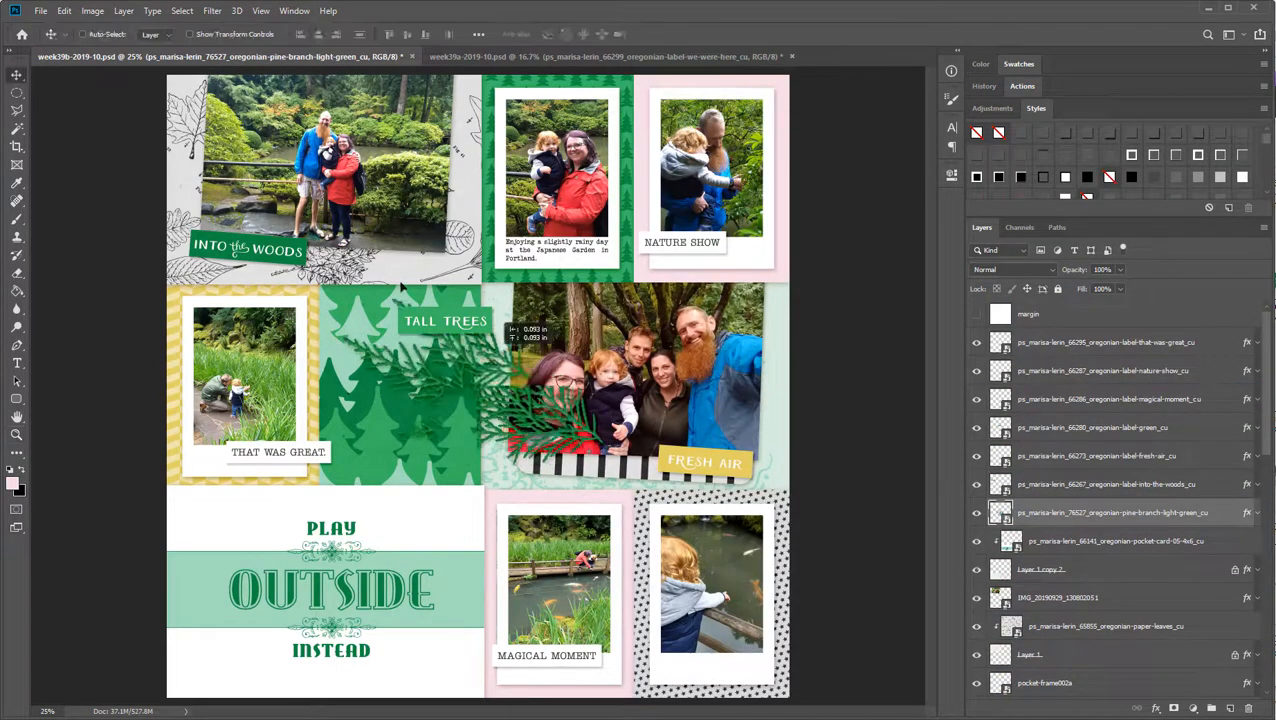
left_click_drag(470, 400, 290, 235)
key("Return")
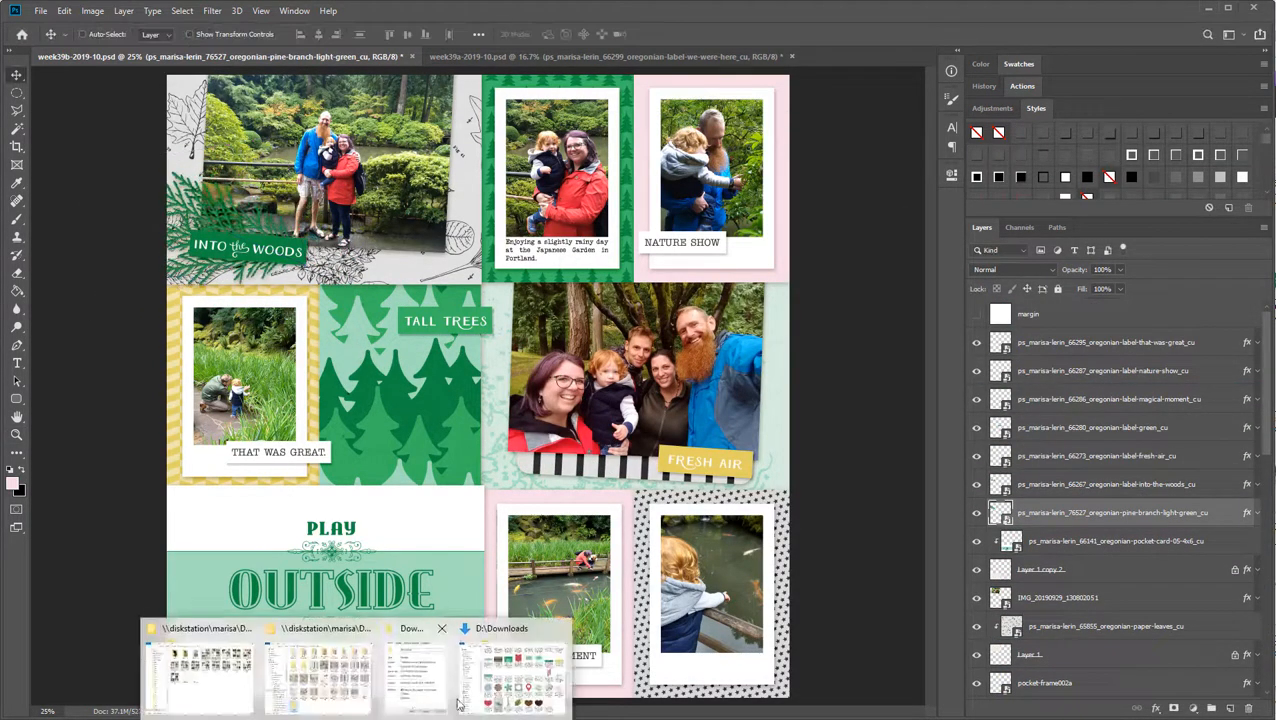
Place the downloaded arrow 05 behind the Nature Show label with a drop shadow
left_click(410, 666)
left_click_drag(858, 133, 797, 204)
left_click_drag(1114, 461, 768, 289)
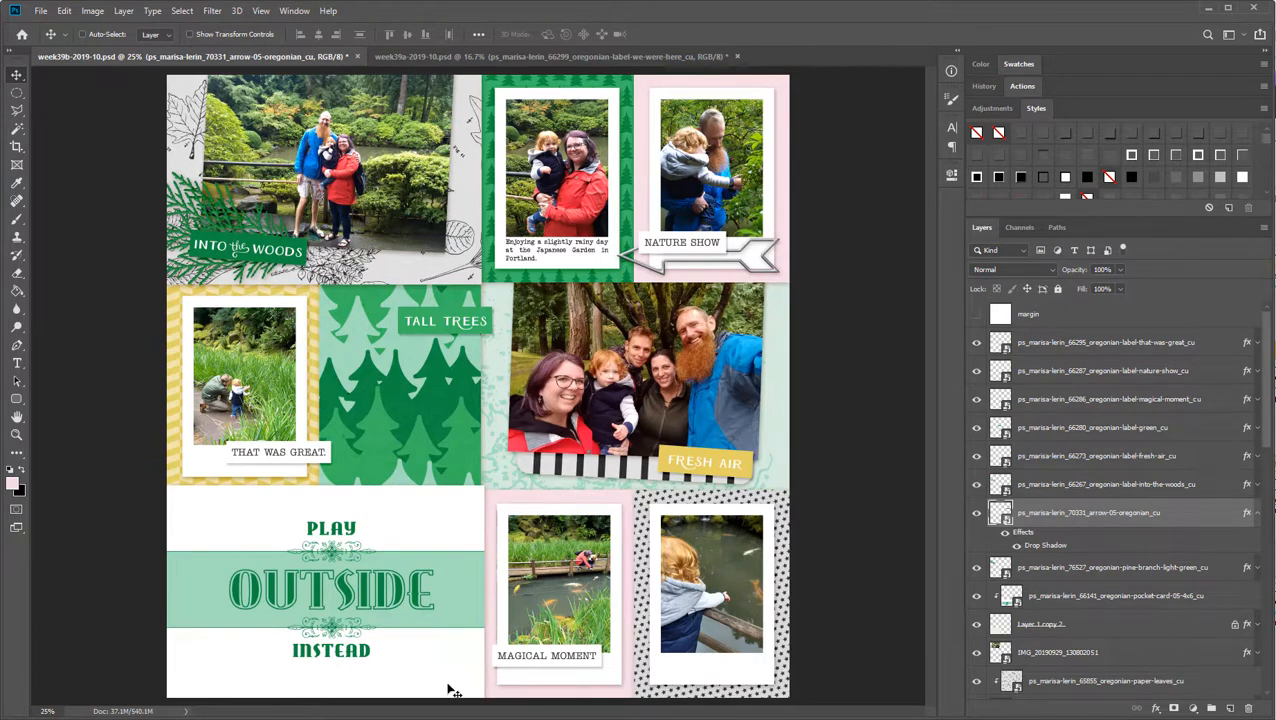
Place the downloaded red rubber heart behind the Magical Moment label's left end and apply a drop shadow style
key("alt+Tab")
left_click_drag(882, 205, 1010, 177)
left_click_drag(854, 645, 502, 644)
left_click(1023, 132)
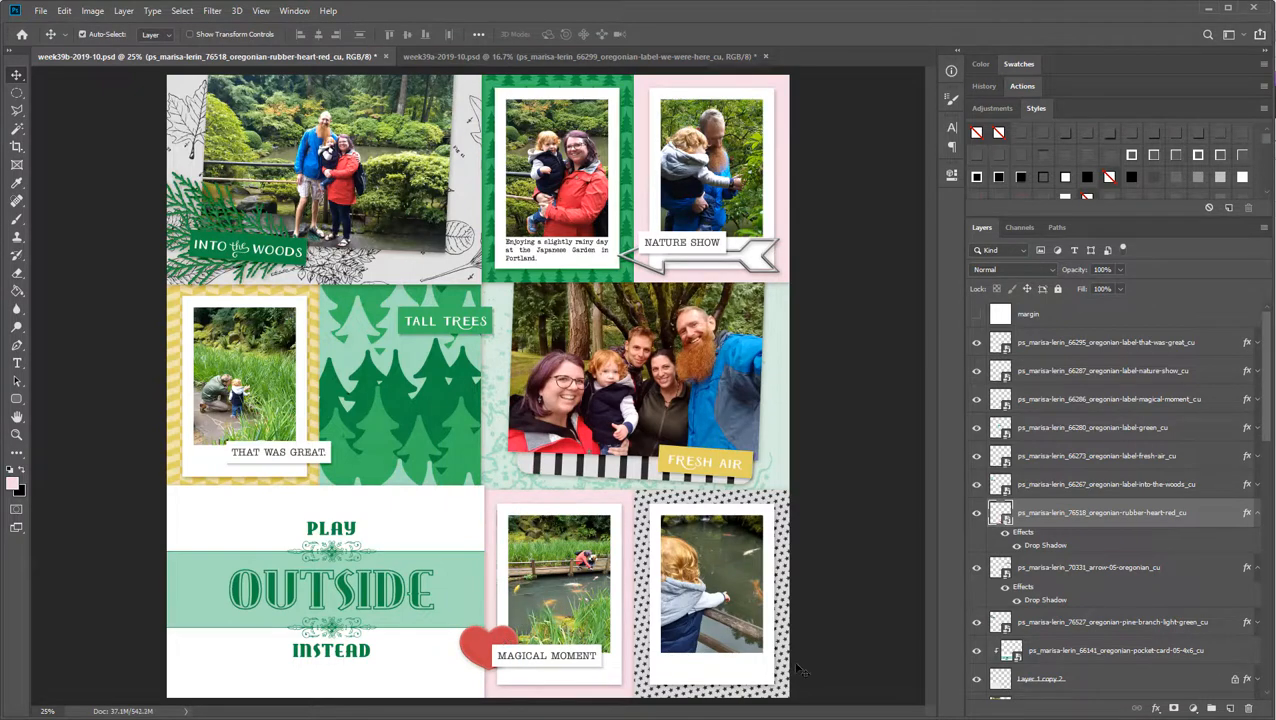
Place the downloaded dark yellow silk flower in week39b, tuck it behind the Tall Trees label and give it a drop shadow
key("alt+Tab")
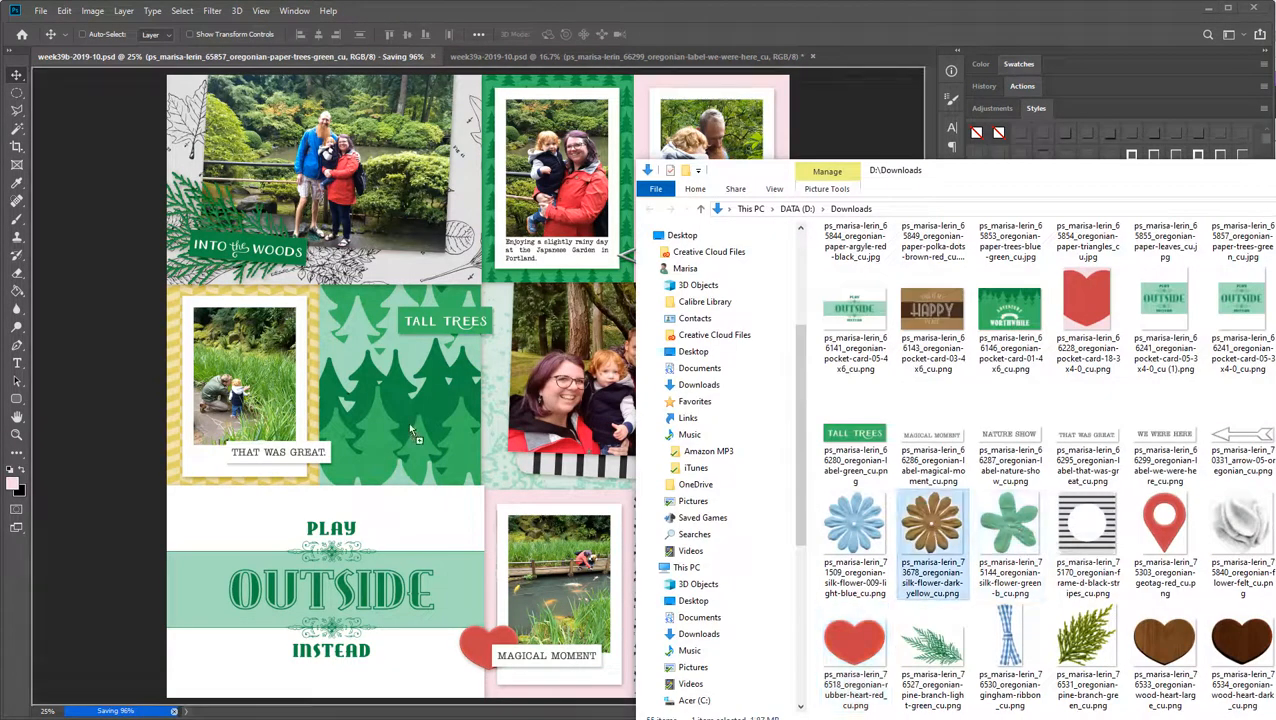
left_click_drag(1200, 650, 482, 306)
key("Return")
left_click(1022, 132)
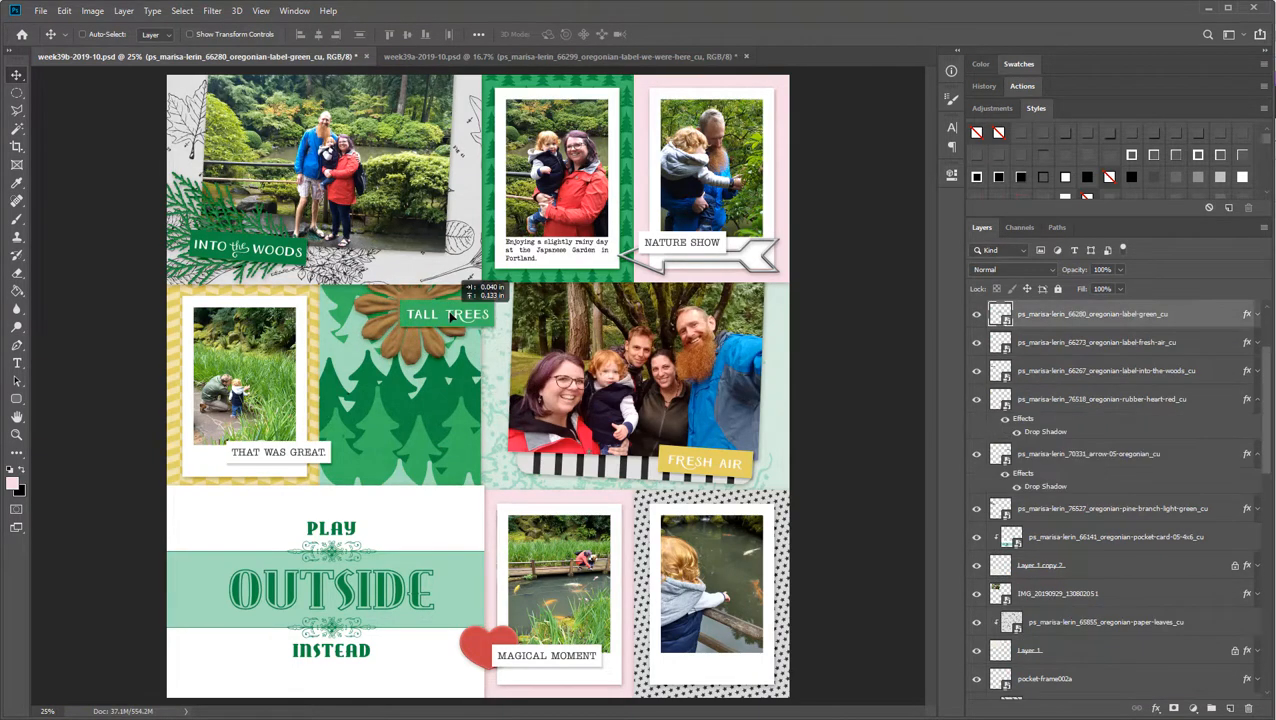
Switch to week39a and place the downloaded green silk flower on the lower right corner of the Happy Place card
left_click(552, 56)
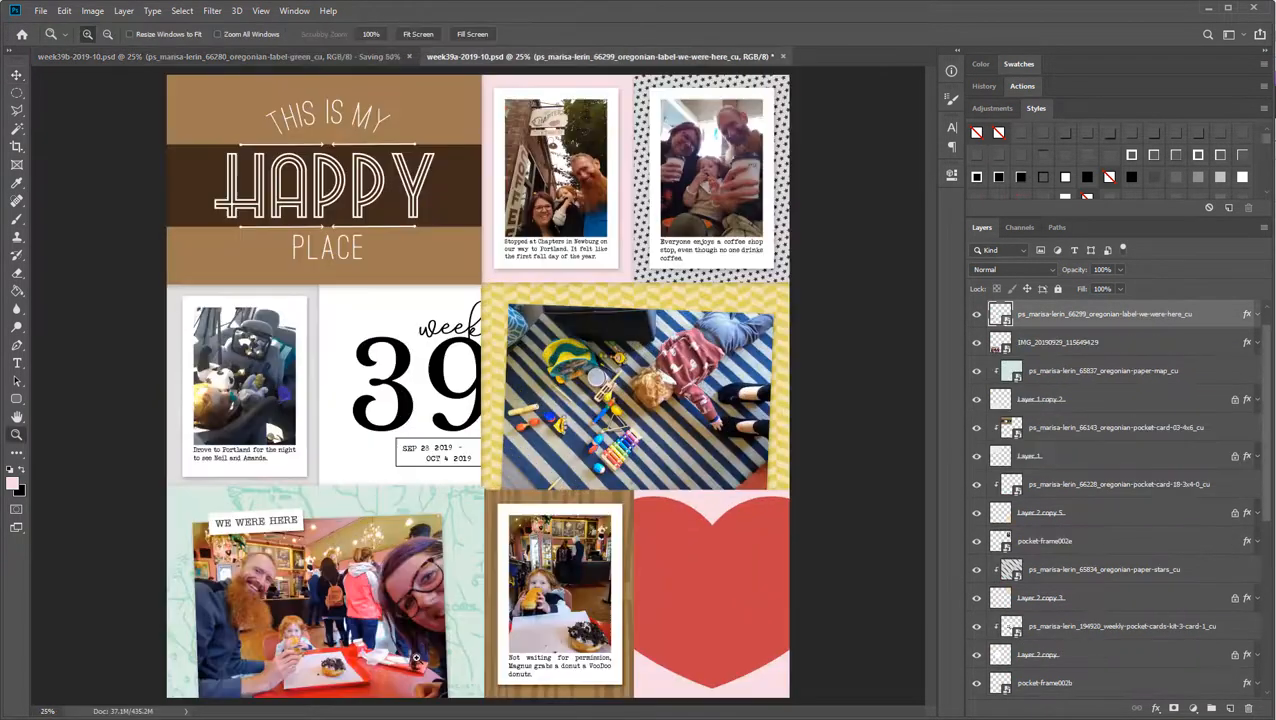
key("z")
key("alt+Tab")
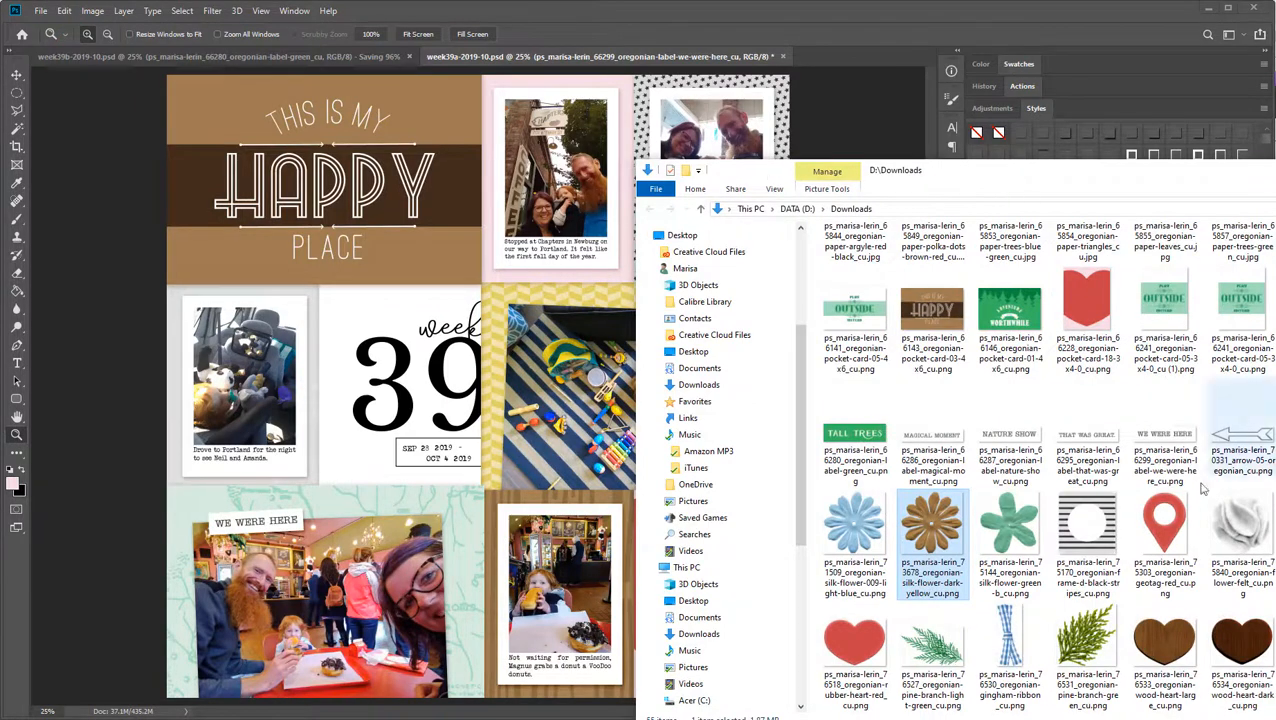
left_click_drag(1009, 520, 425, 272)
key("v")
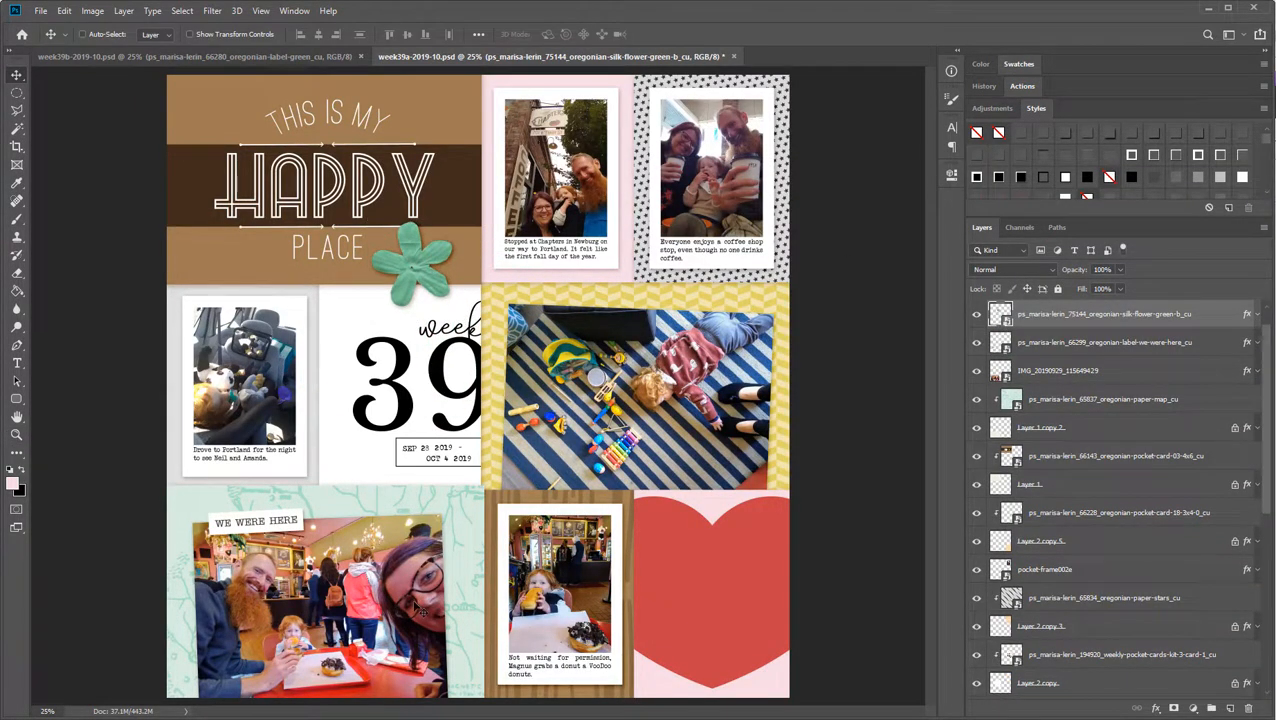
Place the red stars bow in week39a, move its layer below the green flower and tuck it behind the flower
left_click(214, 675)
left_click_drag(1203, 361, 478, 385)
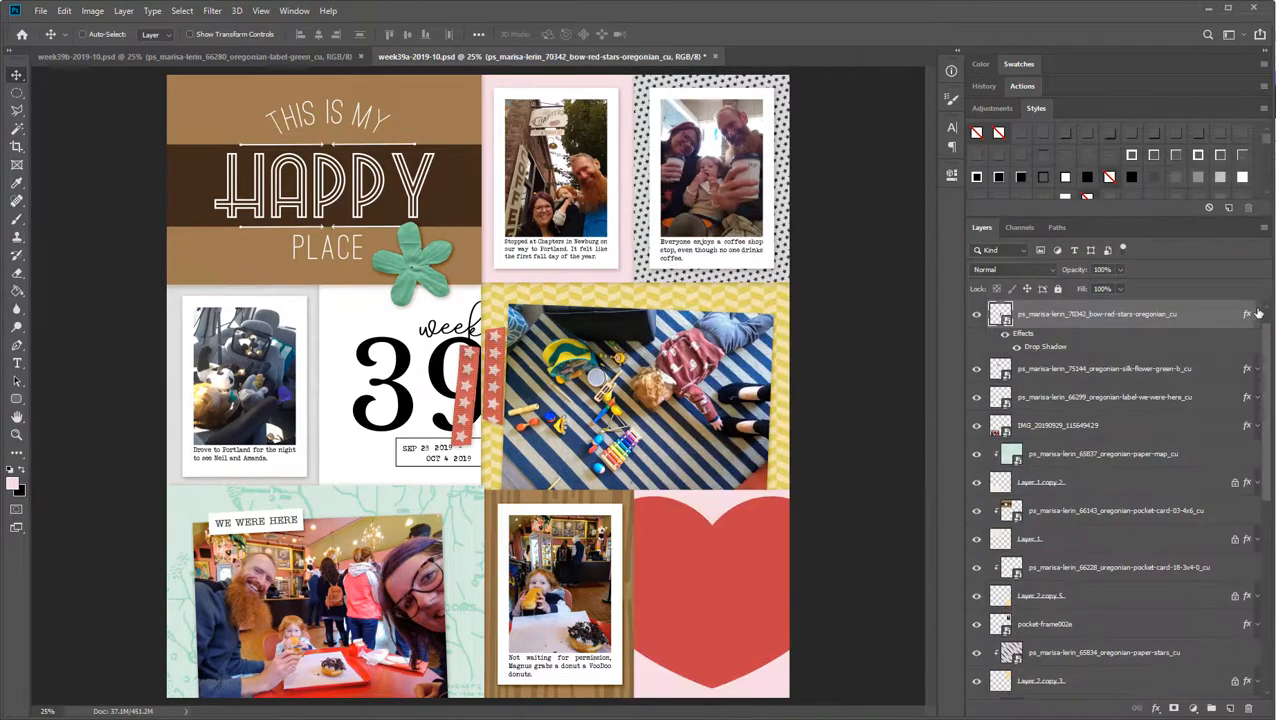
left_click(1258, 313)
key("ctrl+bracketleft")
left_click_drag(490, 335, 430, 285)
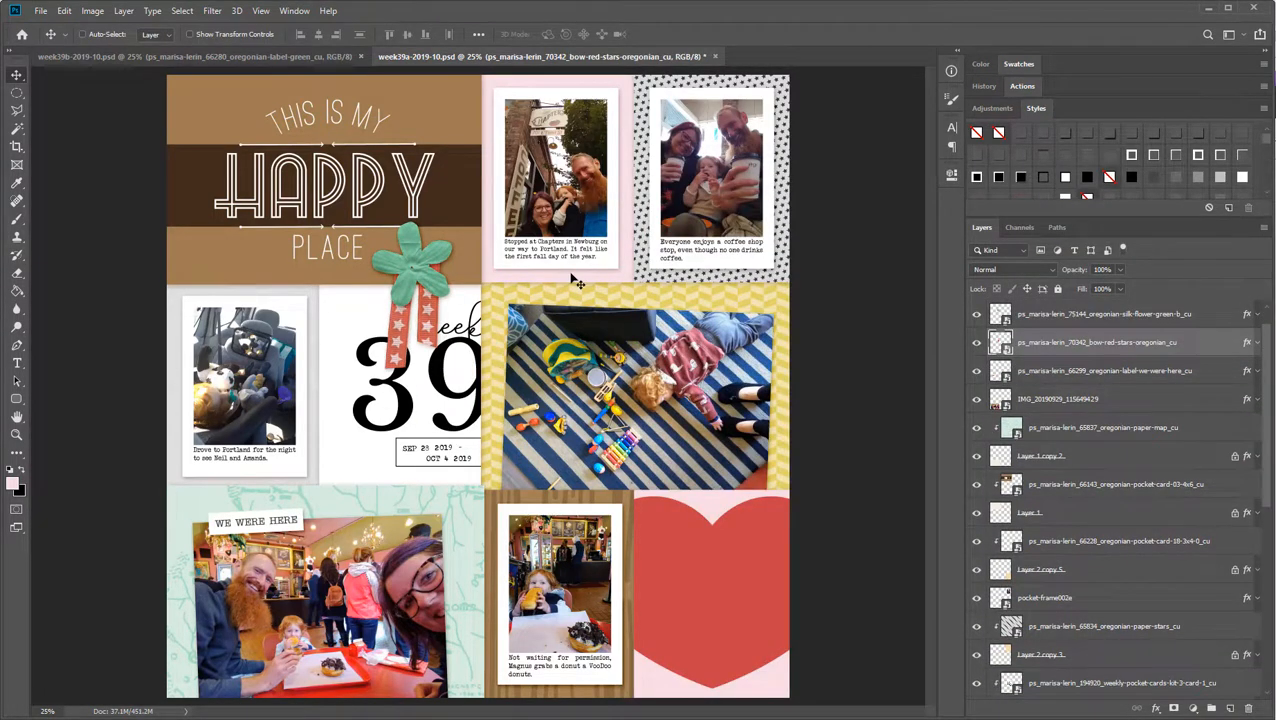
Rotate the red stars bow so its tails run horizontally and position them extending right from behind the green flower
key("ctrl+t")
left_click_drag(577, 283, 265, 238)
key("Return")
left_click_drag(495, 282, 483, 285)
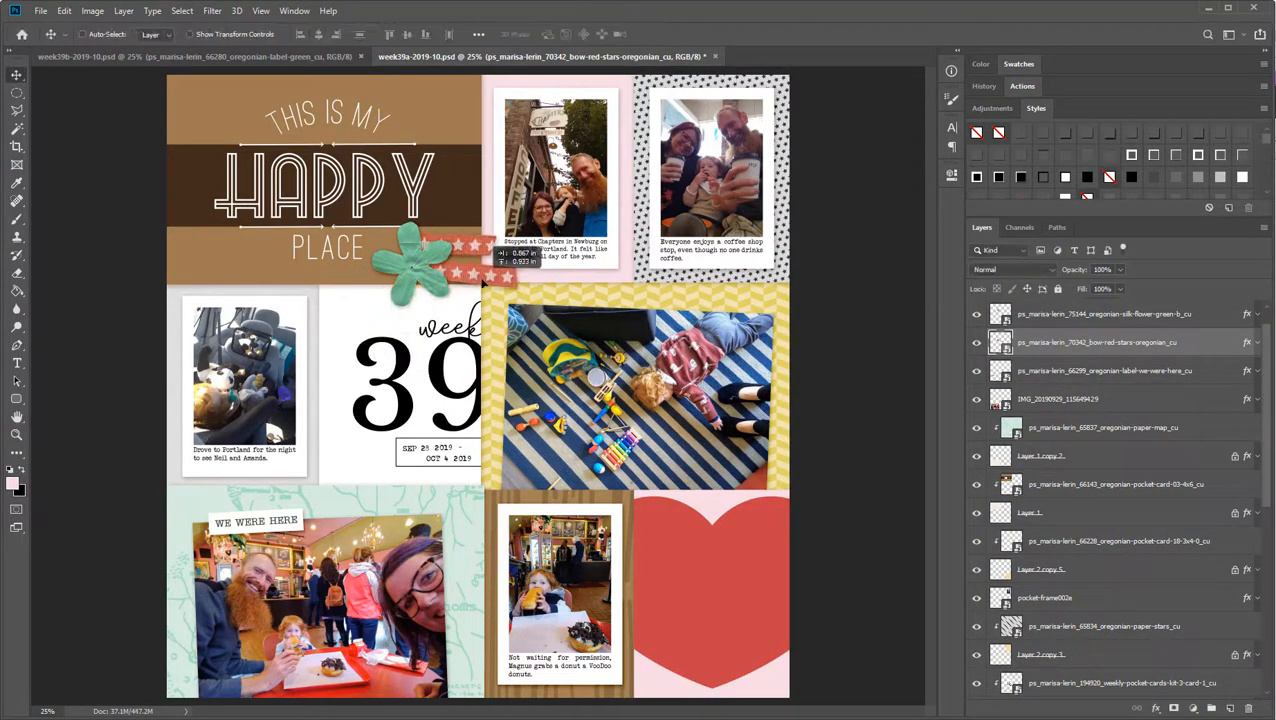
Place the pink rubber heart on the top edge of the donut photo's white frame with a drop shadow, and save week39a
left_click(214, 675)
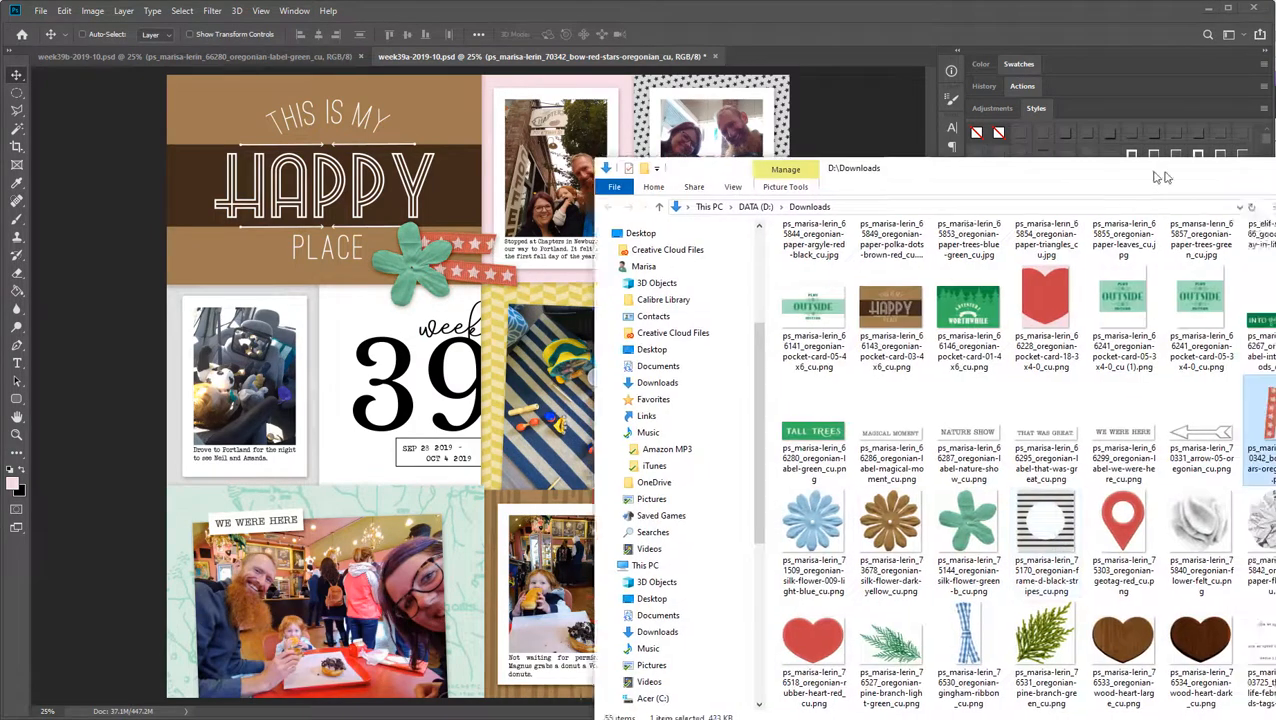
left_click_drag(1248, 535, 750, 278)
left_click(1034, 157)
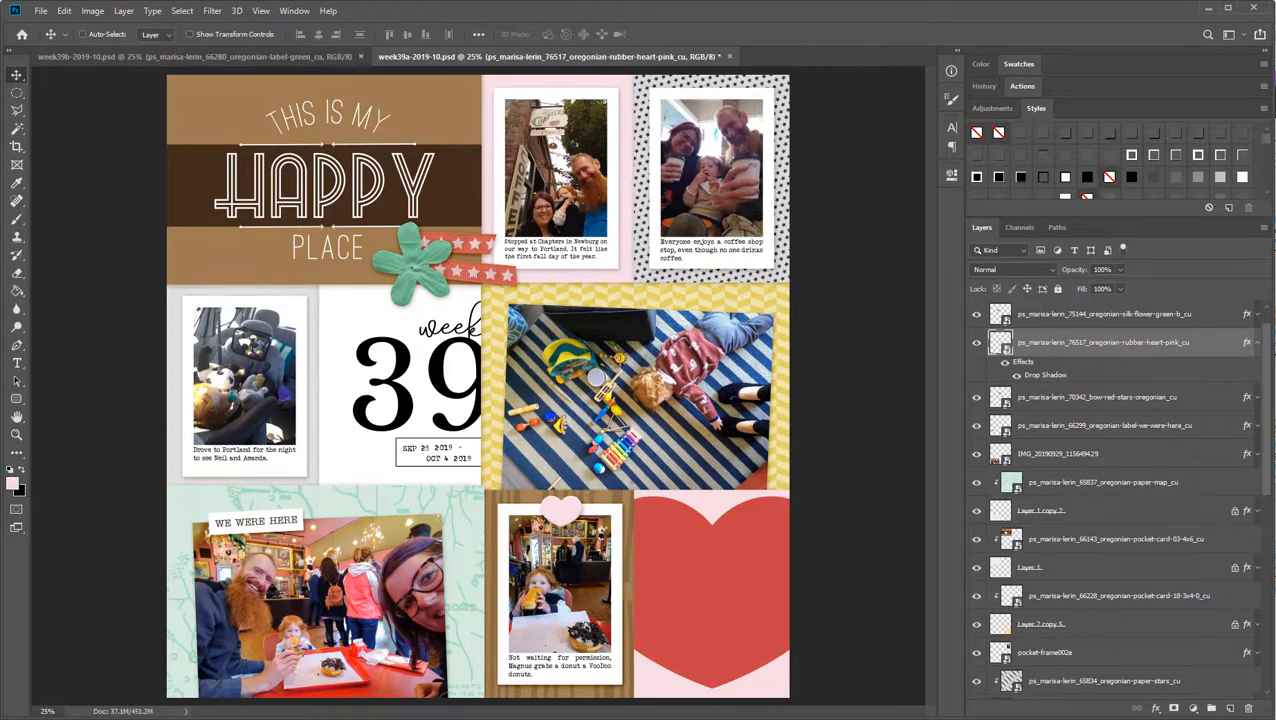
left_click(1255, 342)
key("ctrl")
key("ctrl+s")
Place the blue gingham ribbon by the We Were Here label with a drop shadow and rotate it to lie horizontally
left_click(214, 675)
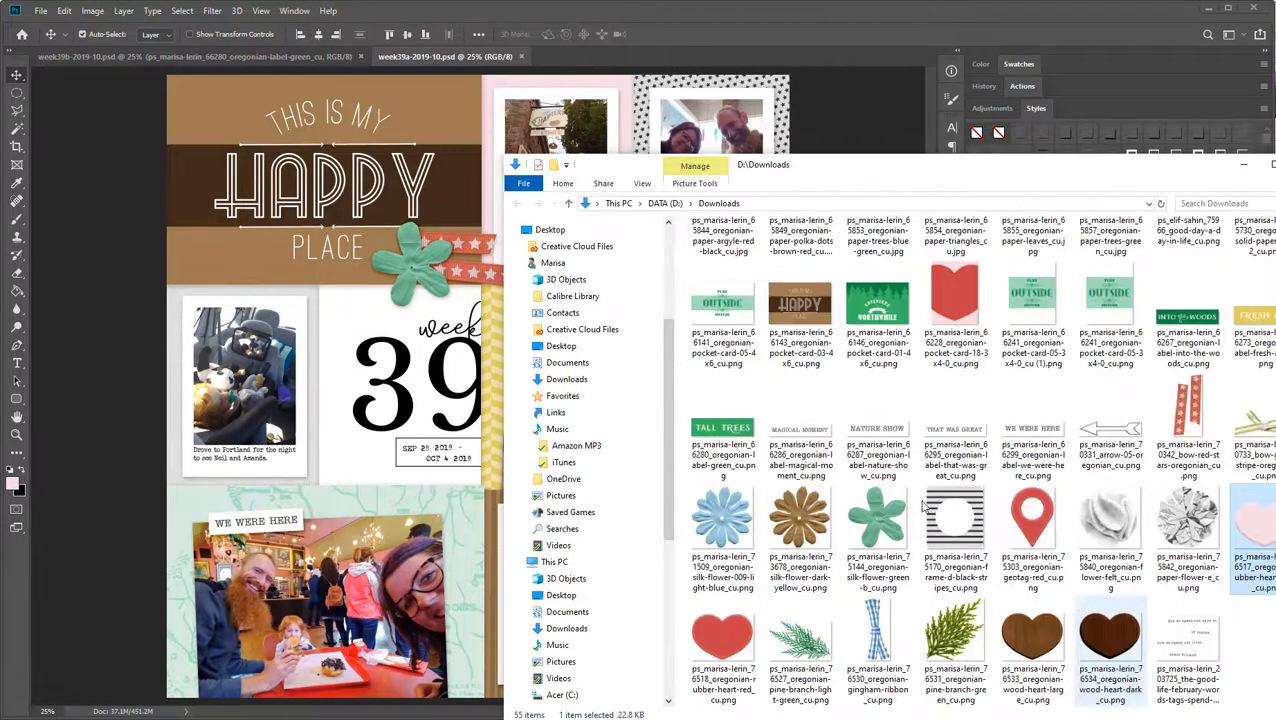
left_click_drag(877, 640, 212, 512)
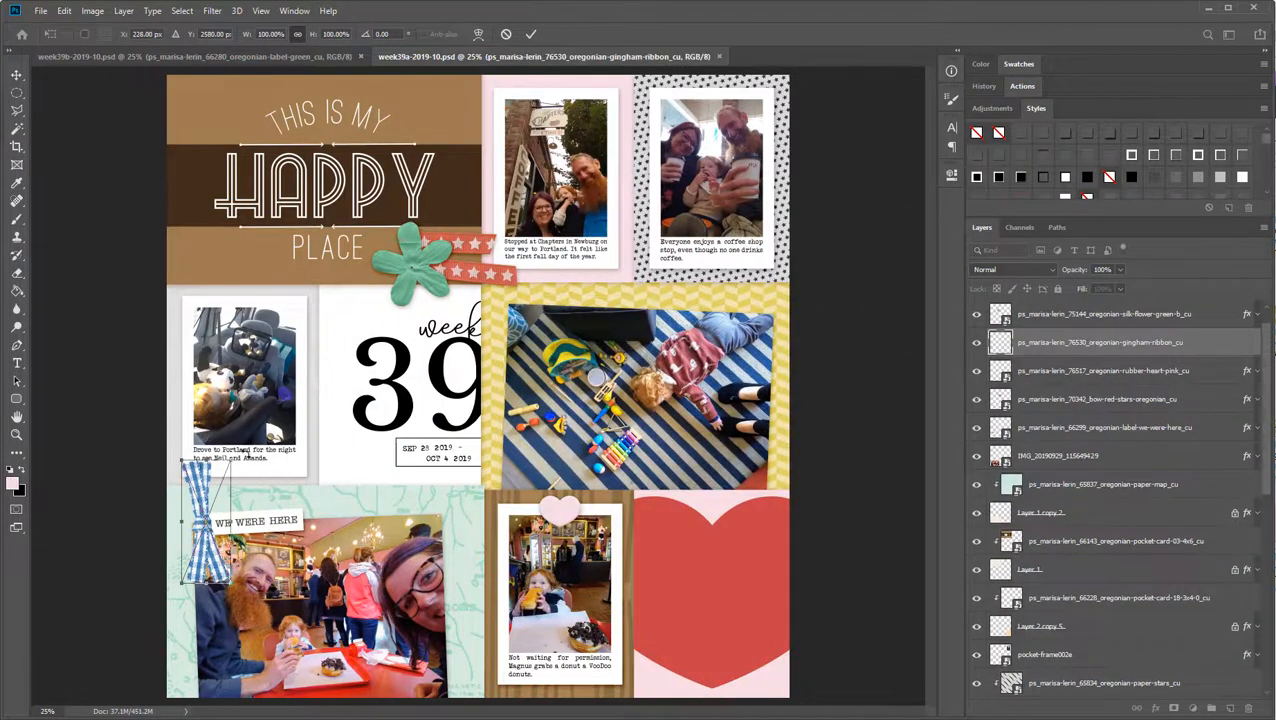
key("Return")
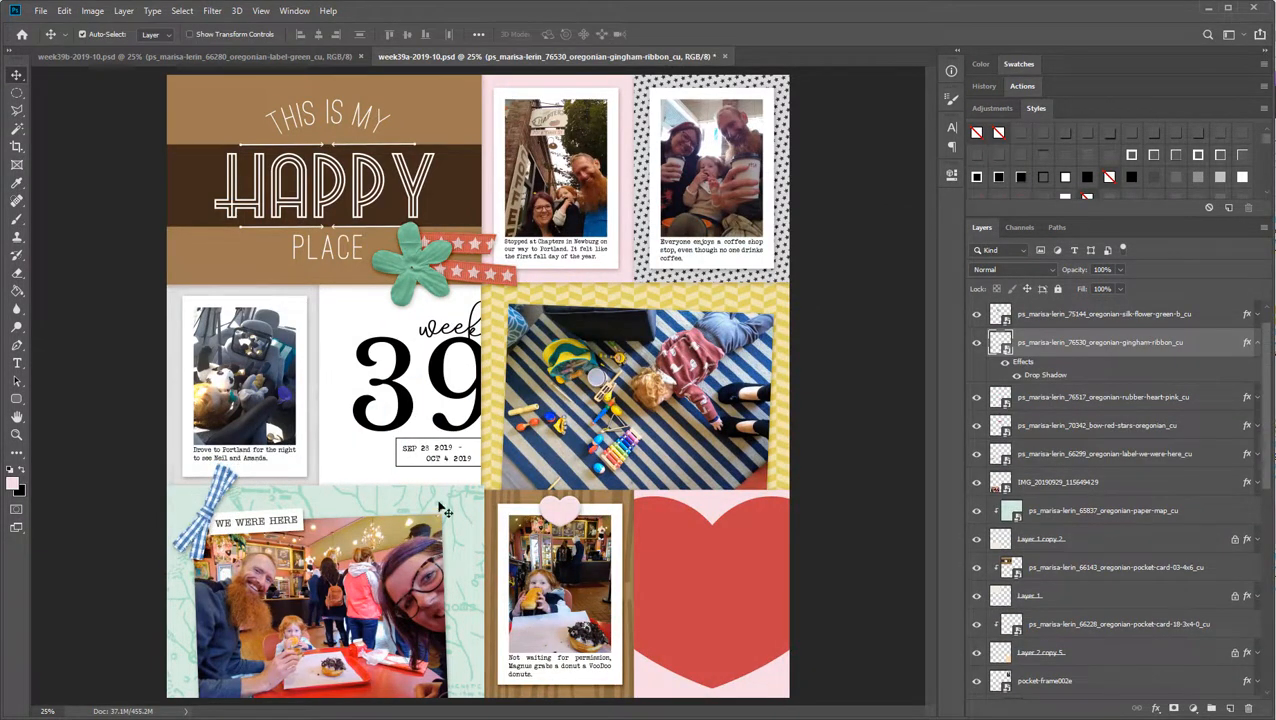
left_click_drag(440, 508, 352, 530)
Move the gingham ribbon and the We Were Here label together onto the upper part of the red heart card
left_click_drag(222, 521, 748, 550)
left_click(293, 518, "shift")
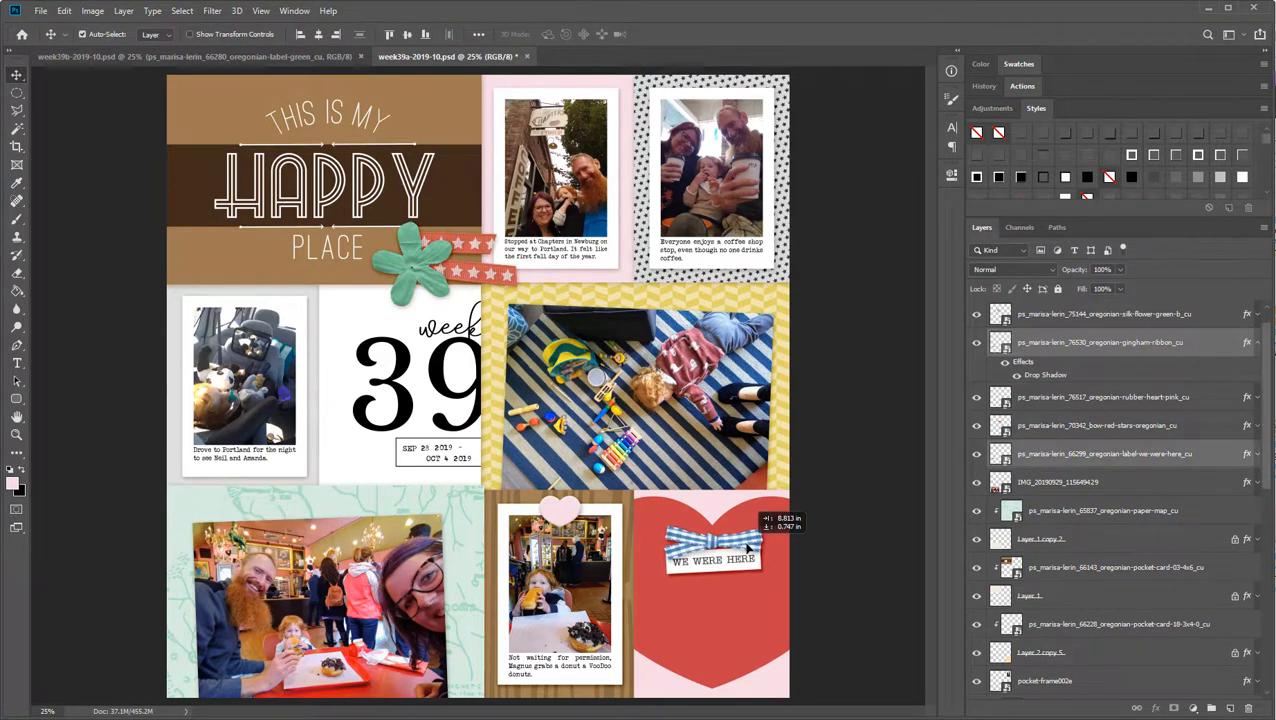
left_click(723, 595)
left_click(727, 565)
Enlarge the gingham ribbon slightly above the We Were Here label and center both on the red heart
left_click(745, 540)
key("ctrl+t")
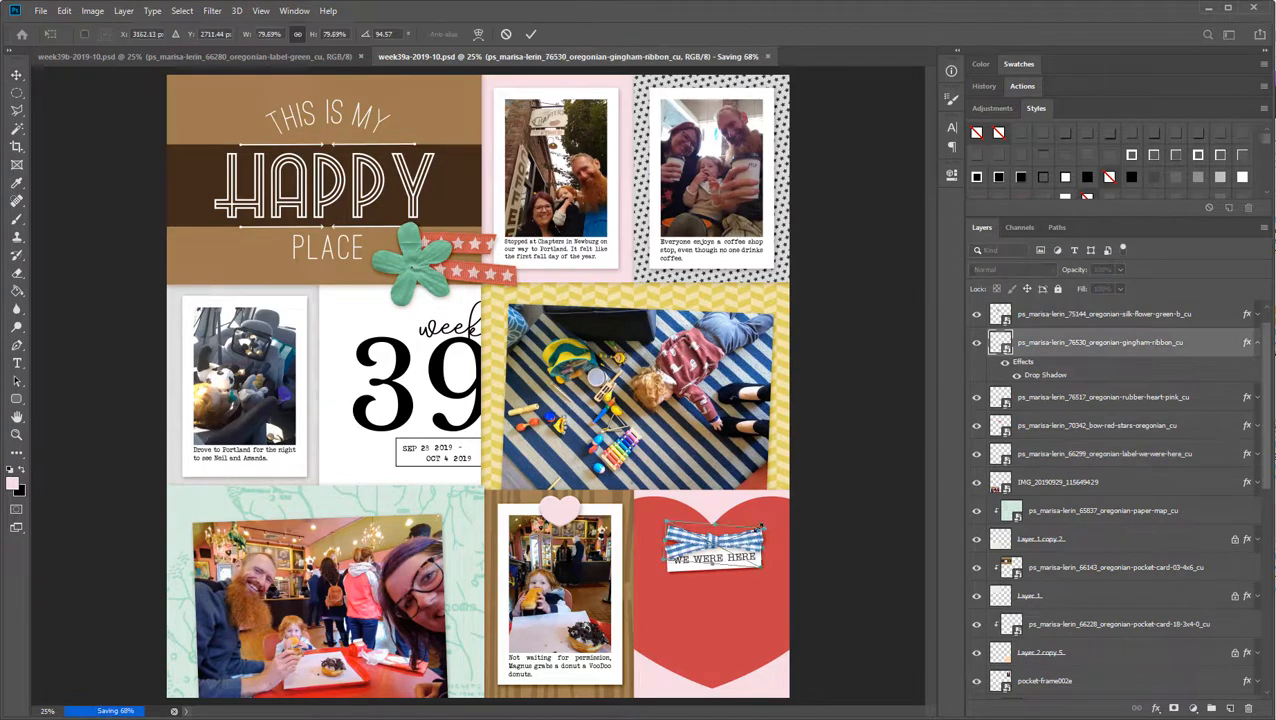
key("Return")
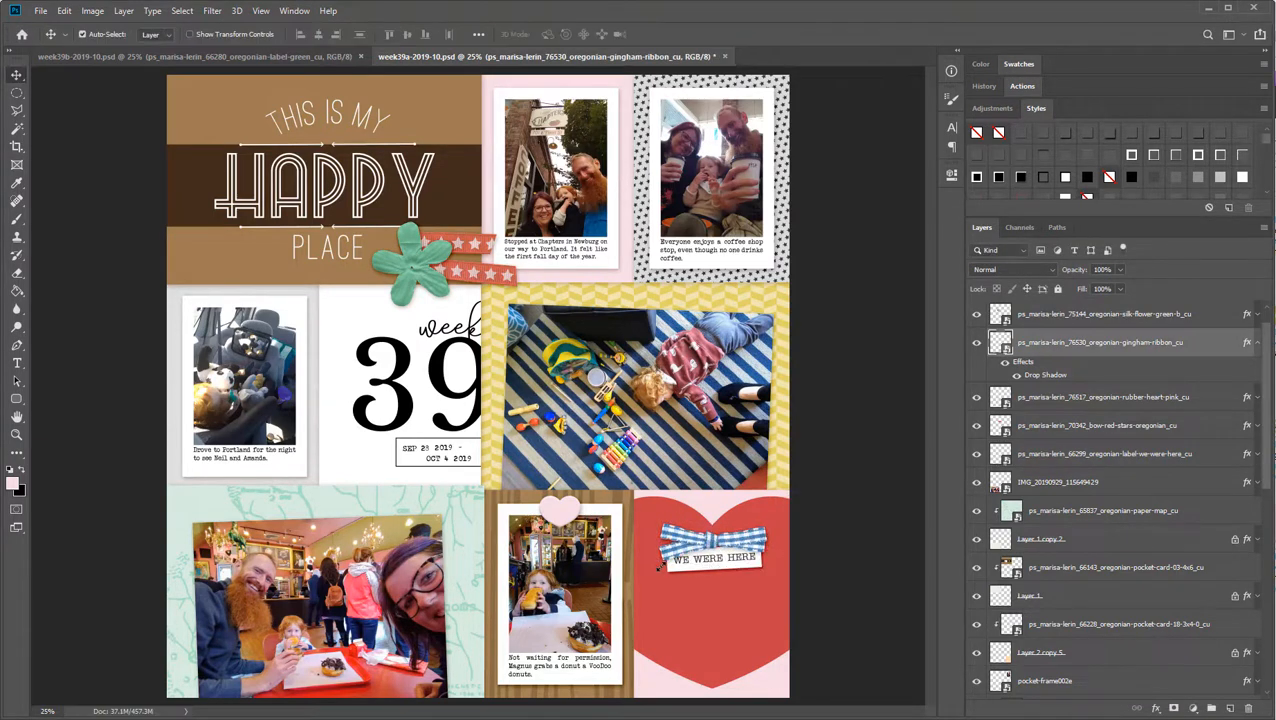
left_click(1257, 344)
left_click(748, 570, "shift")
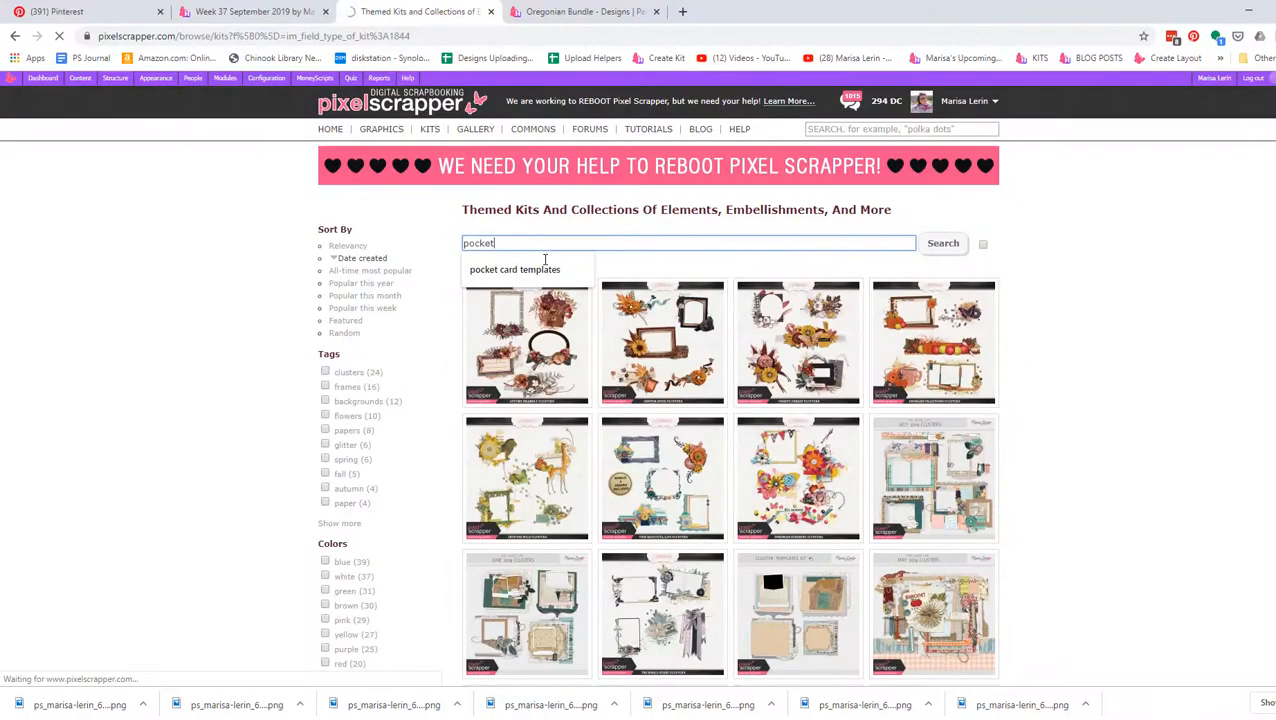
Browse the Pixel Scrapper kits found for "pocket" and view Pocket Templates Kits #3 and #2 and the Pocket Scrapping Grab Bag Bundle
scroll(421, 447, "down", 1)
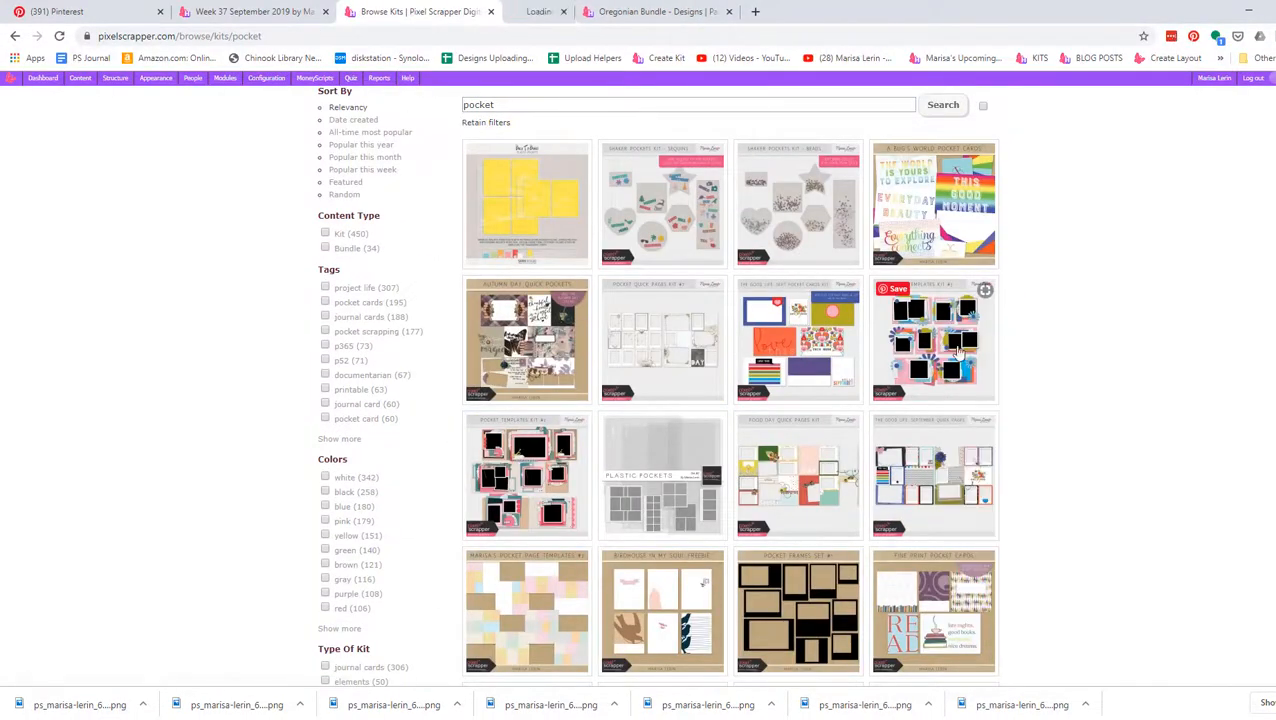
scroll(789, 322, "down", 2)
scroll(825, 320, "down", 2)
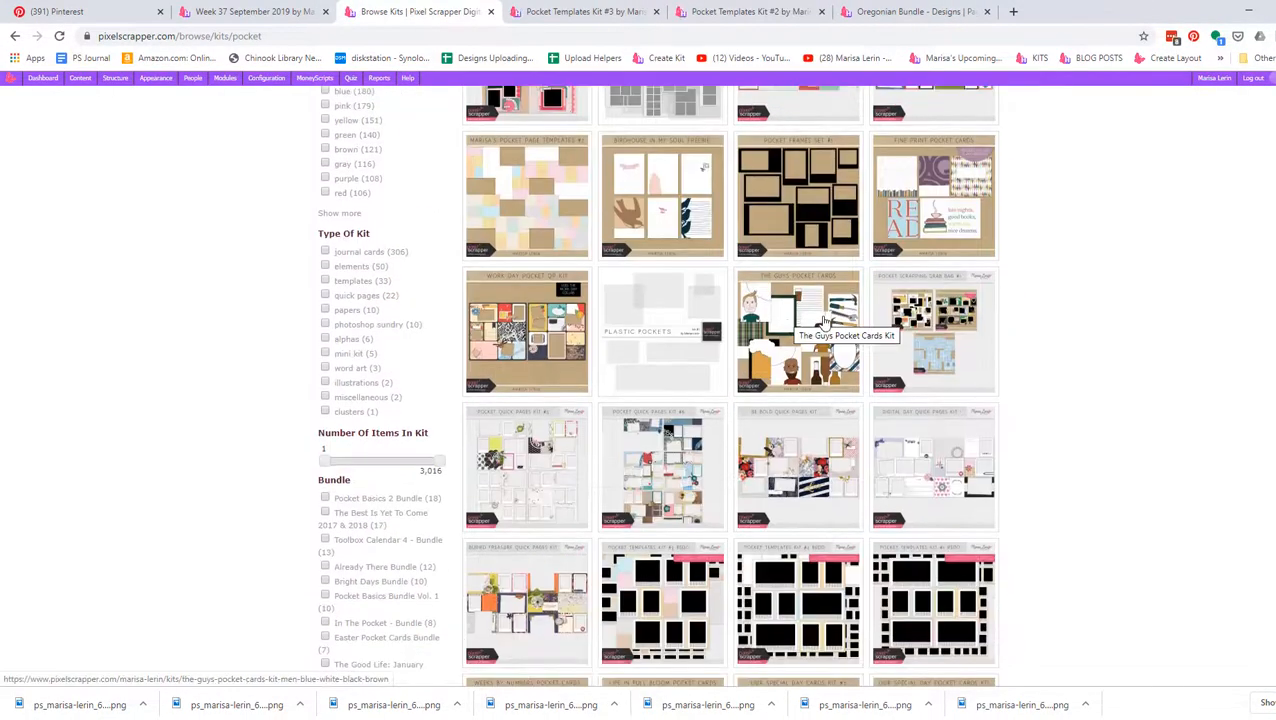
scroll(768, 340, "down", 4)
left_click(600, 10)
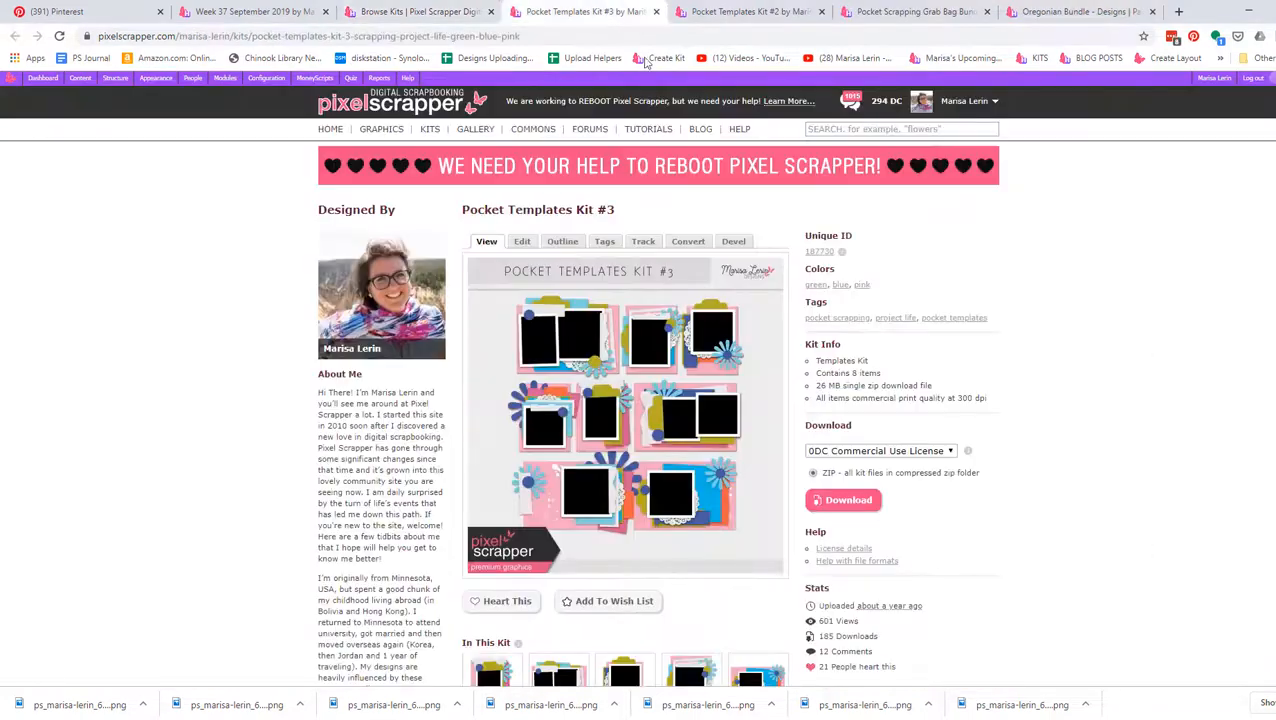
left_click(745, 15)
left_click(930, 11)
Open the grab bag bundle's template and quick page kits and compare Pocket Templates Kits #1 and #2 with Pocket Quick Pages Kit #1
right_click(555, 488)
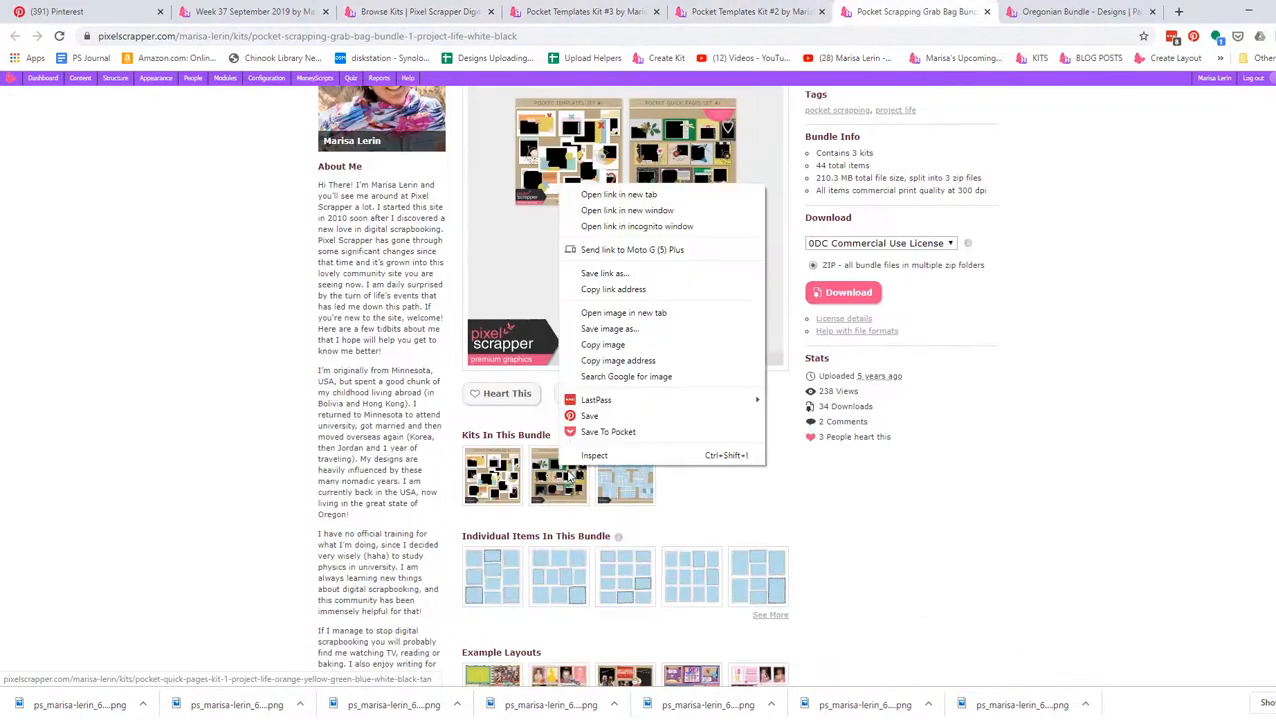
left_click(610, 191)
left_click(950, 11)
left_click(805, 11)
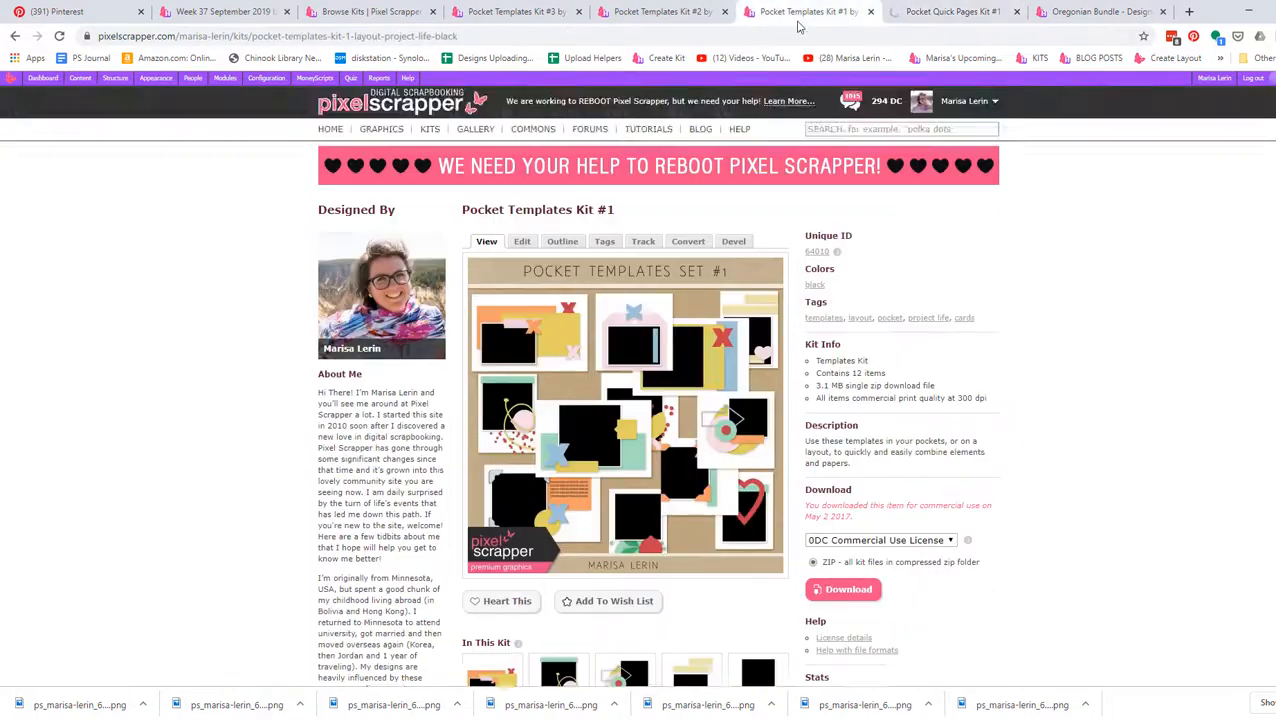
left_click(680, 11)
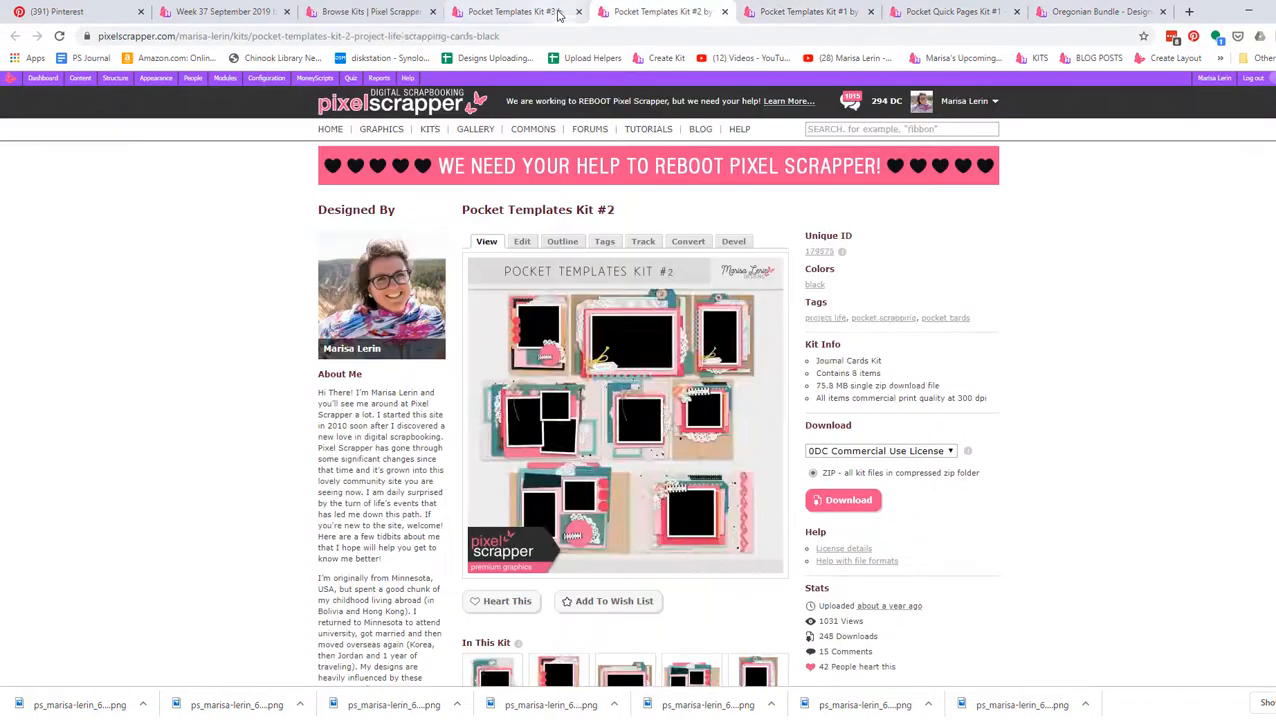
left_click(805, 11)
left_click(950, 11)
key("alt+Tab")
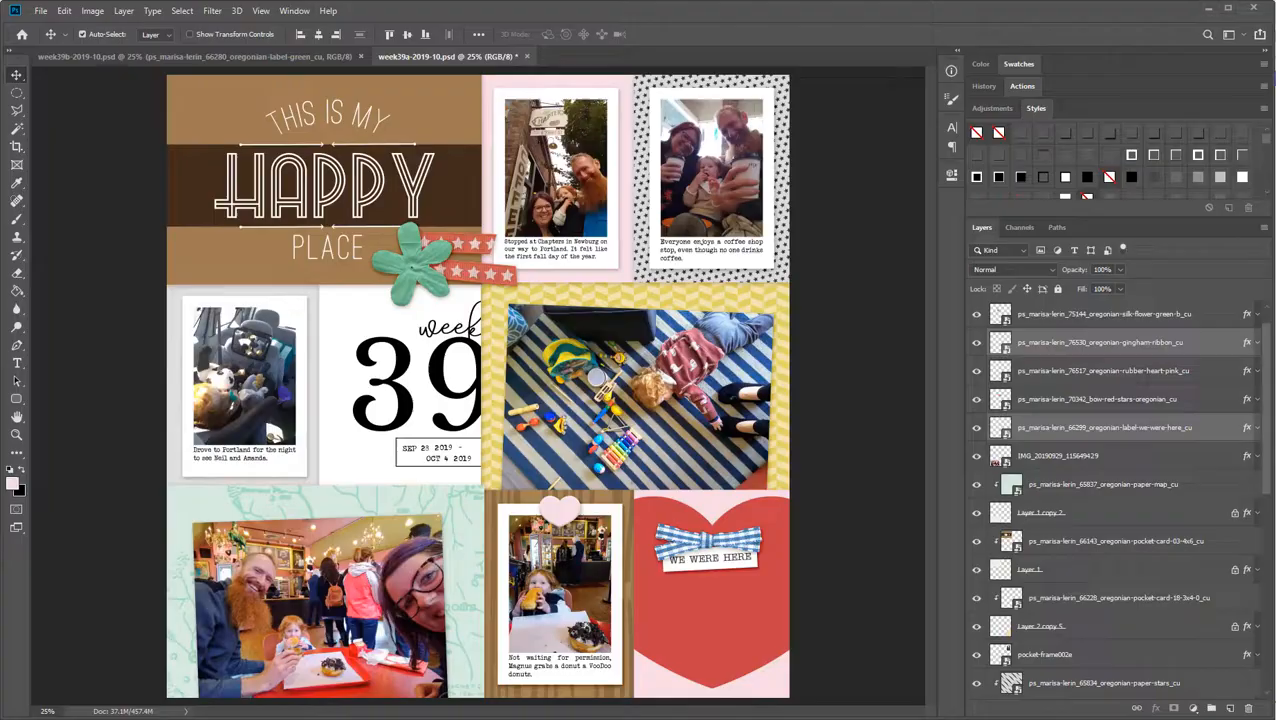
key("alt+Tab")
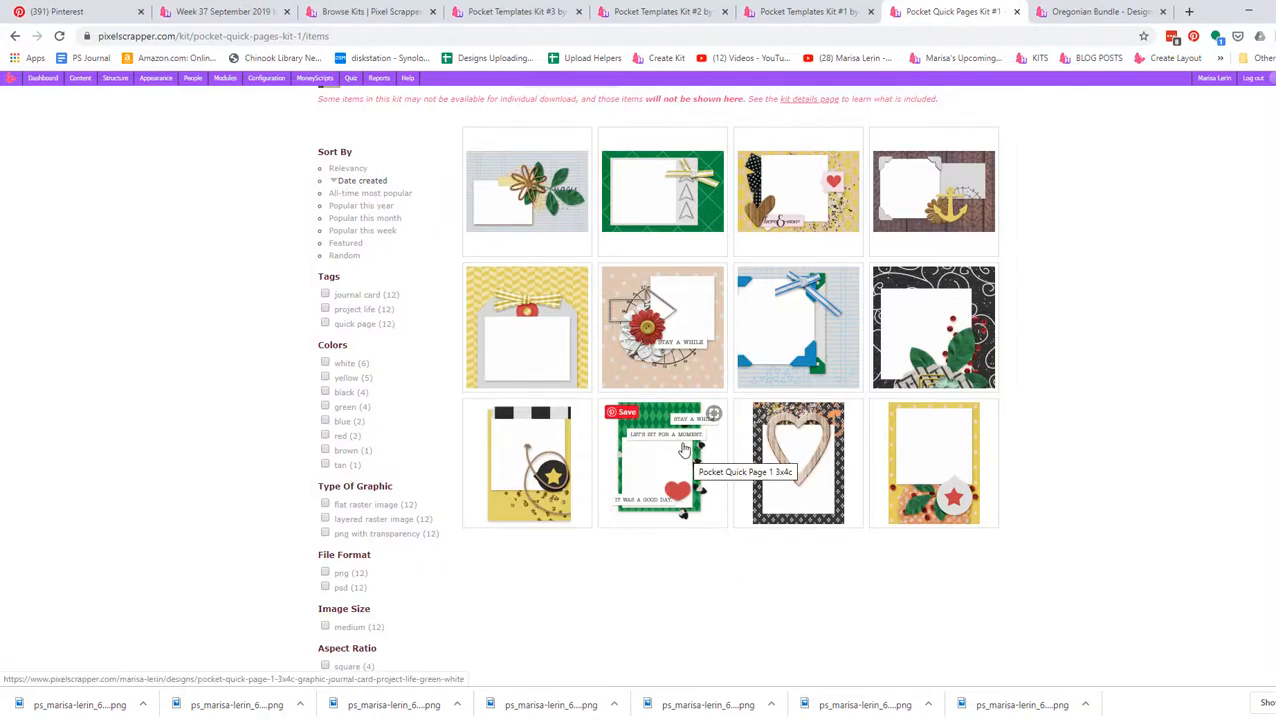
Open Pocket Quick Page 1 4x6d from Pocket Quick Pages Kit #1 and download it as a layered PSD
middle_click(684, 451)
left_click(960, 11)
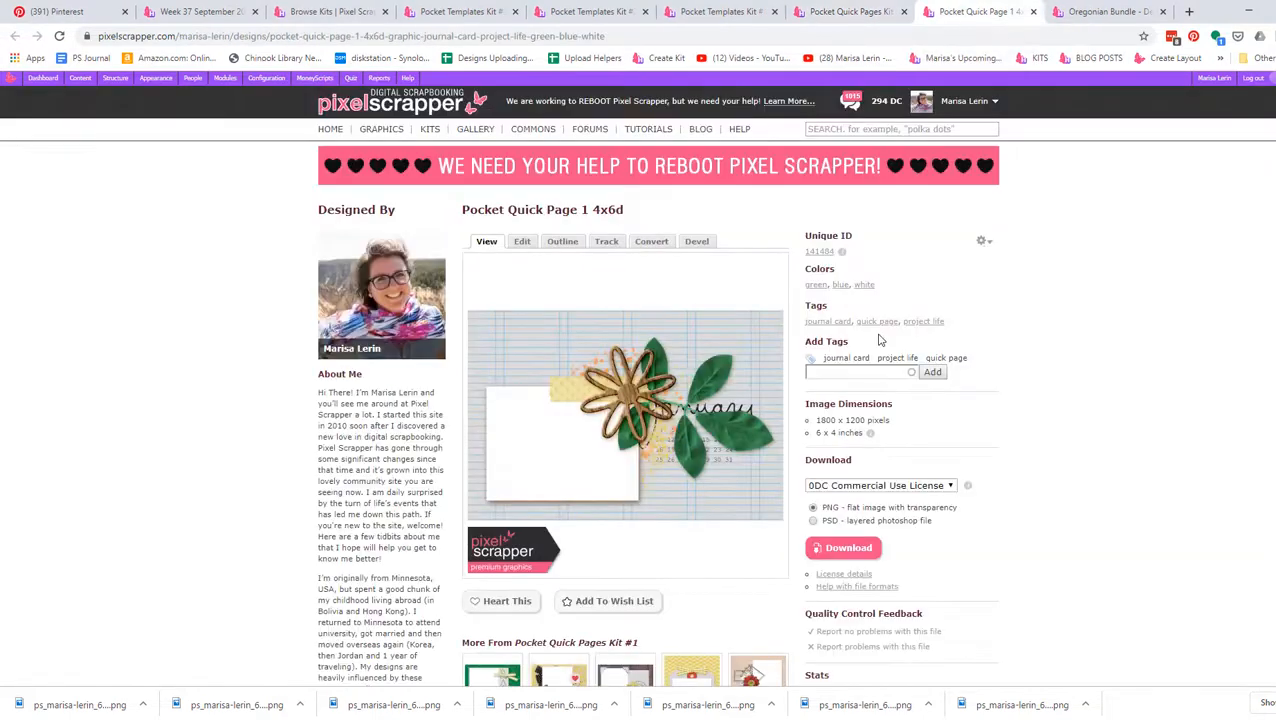
scroll(873, 390, "down", 2)
left_click(884, 494)
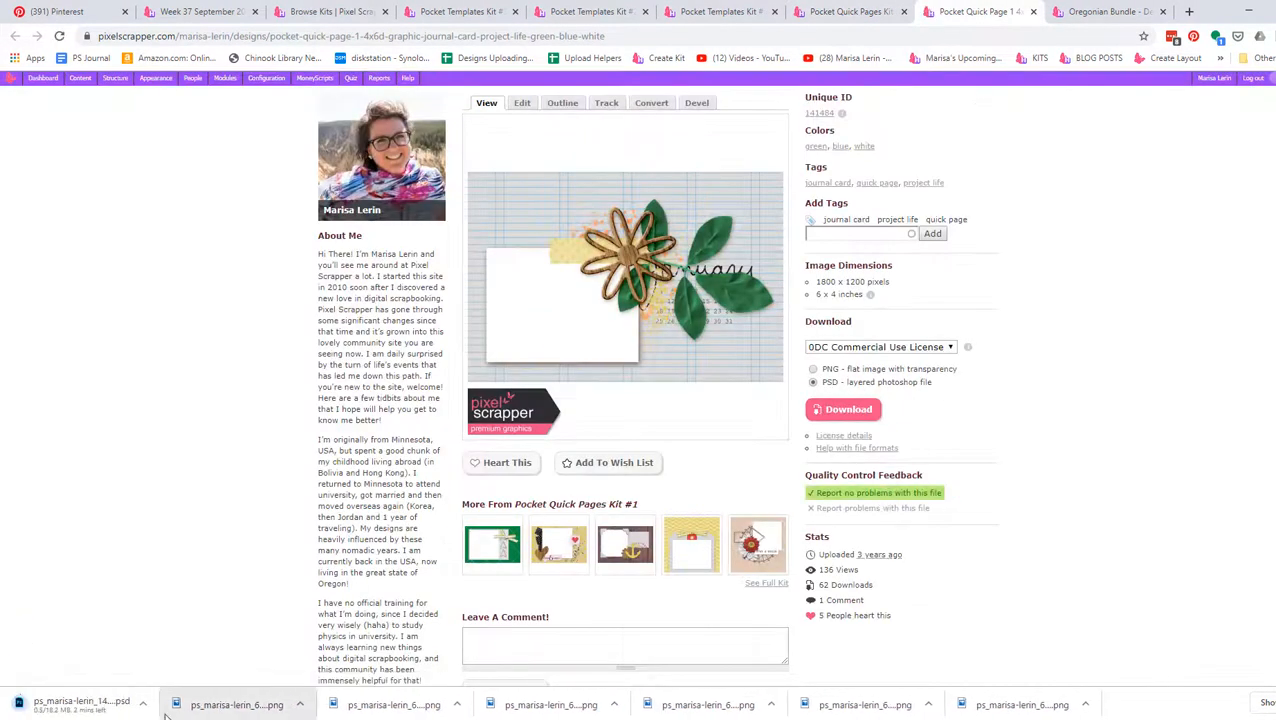
Place the downloaded quick page in week39a, move its layer below the donut shop photo and clip it to the map paper's pocket
left_click(143, 704)
left_click(200, 614)
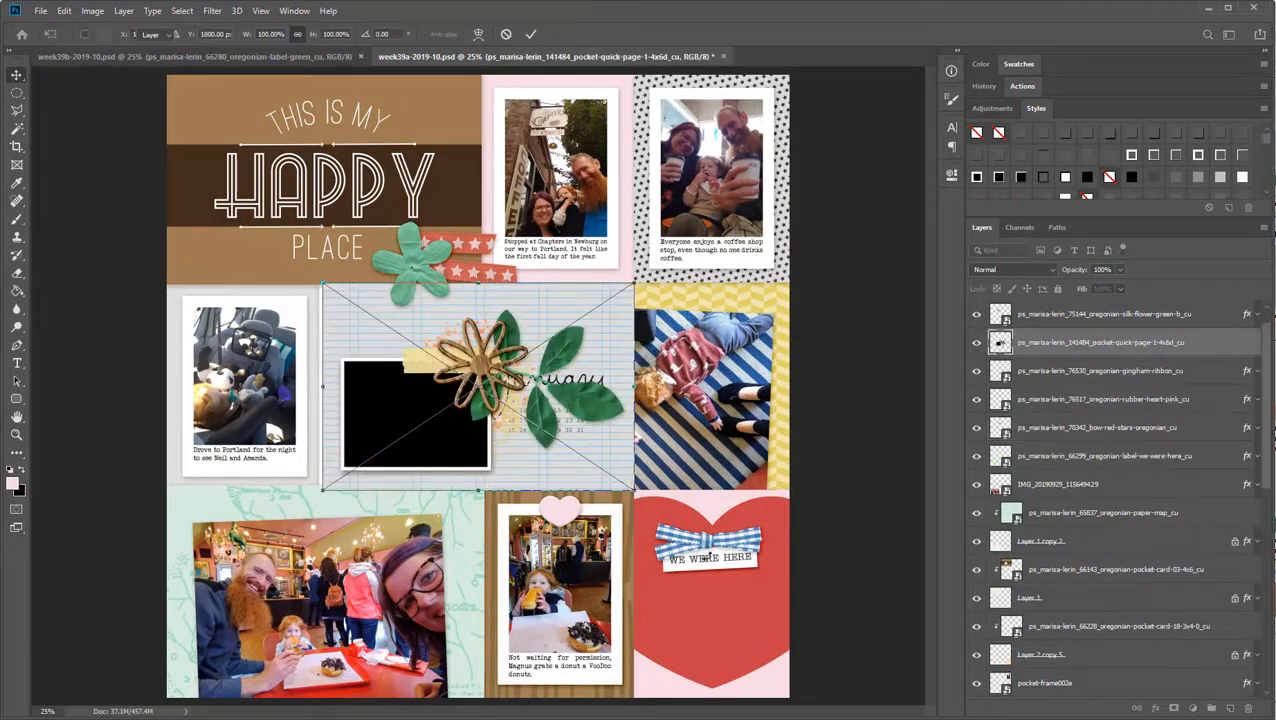
left_click_drag(1100, 342, 1044, 490)
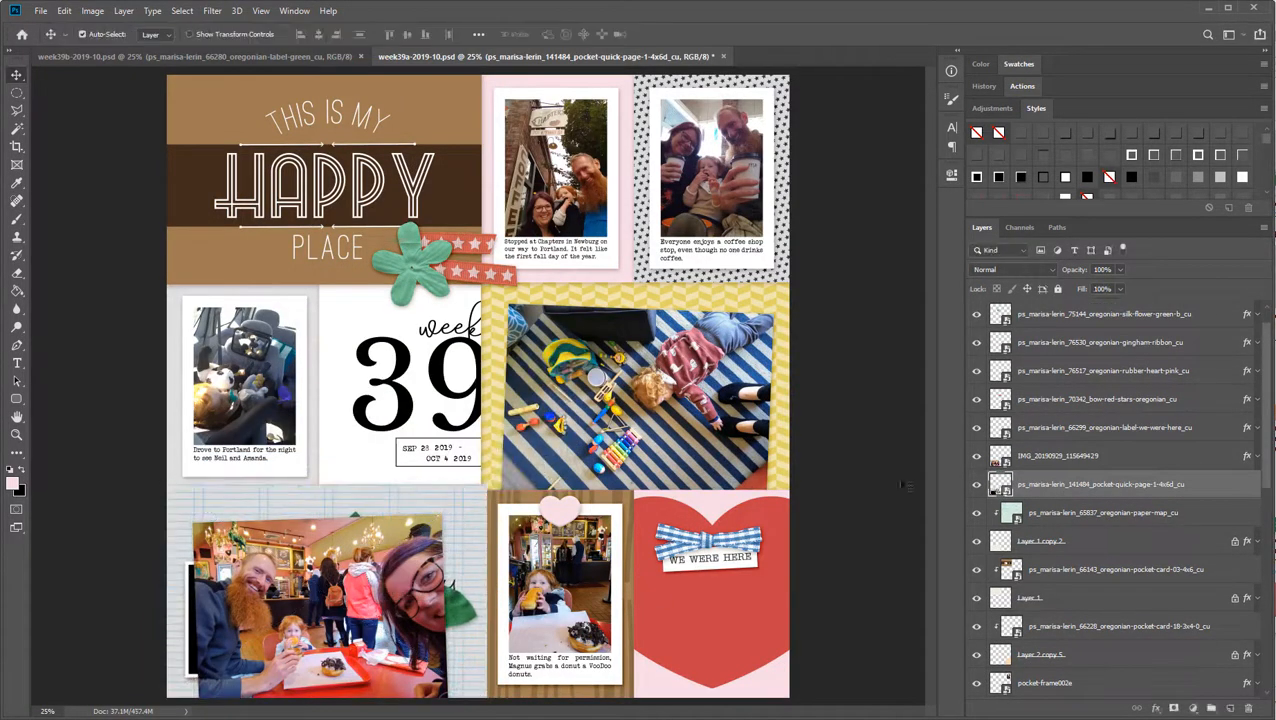
left_click(984, 497, "alt")
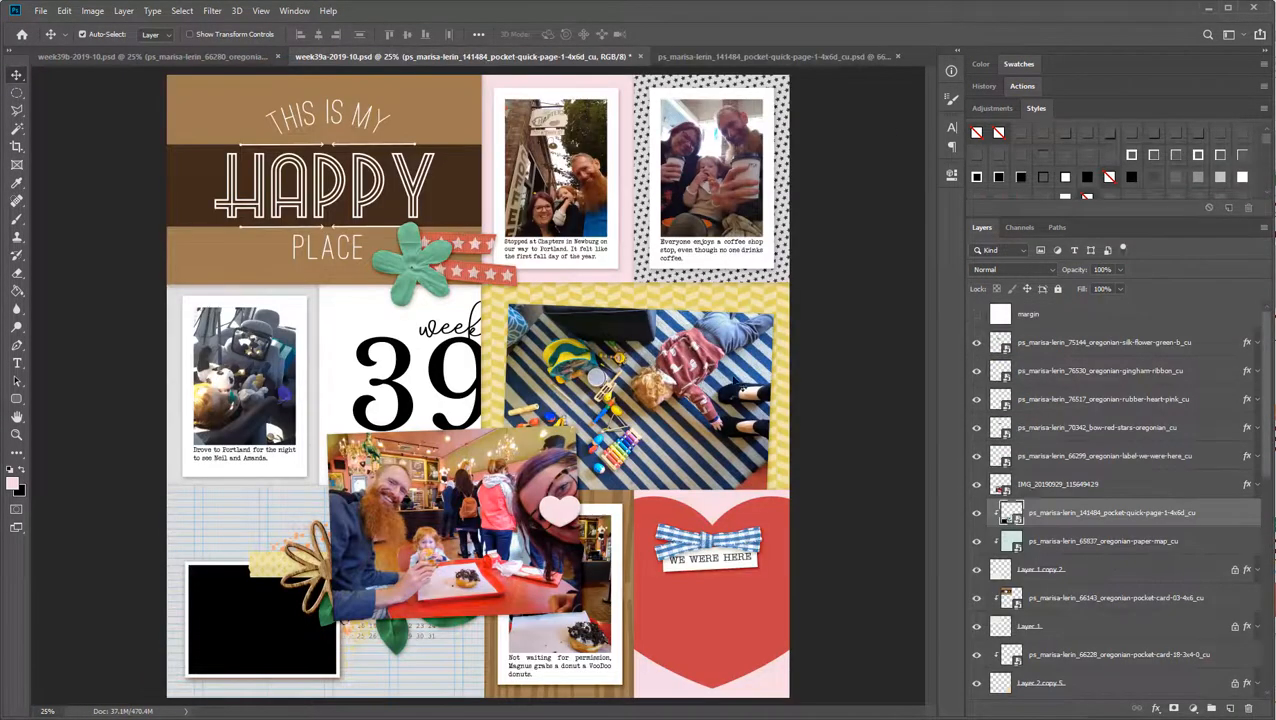
Clip the donut shop photo from week39a into the quick page's photo frame, scale it to fill and switch off the frame's Color Overlay
left_click_drag(704, 56, 542, 61)
left_click(1108, 432)
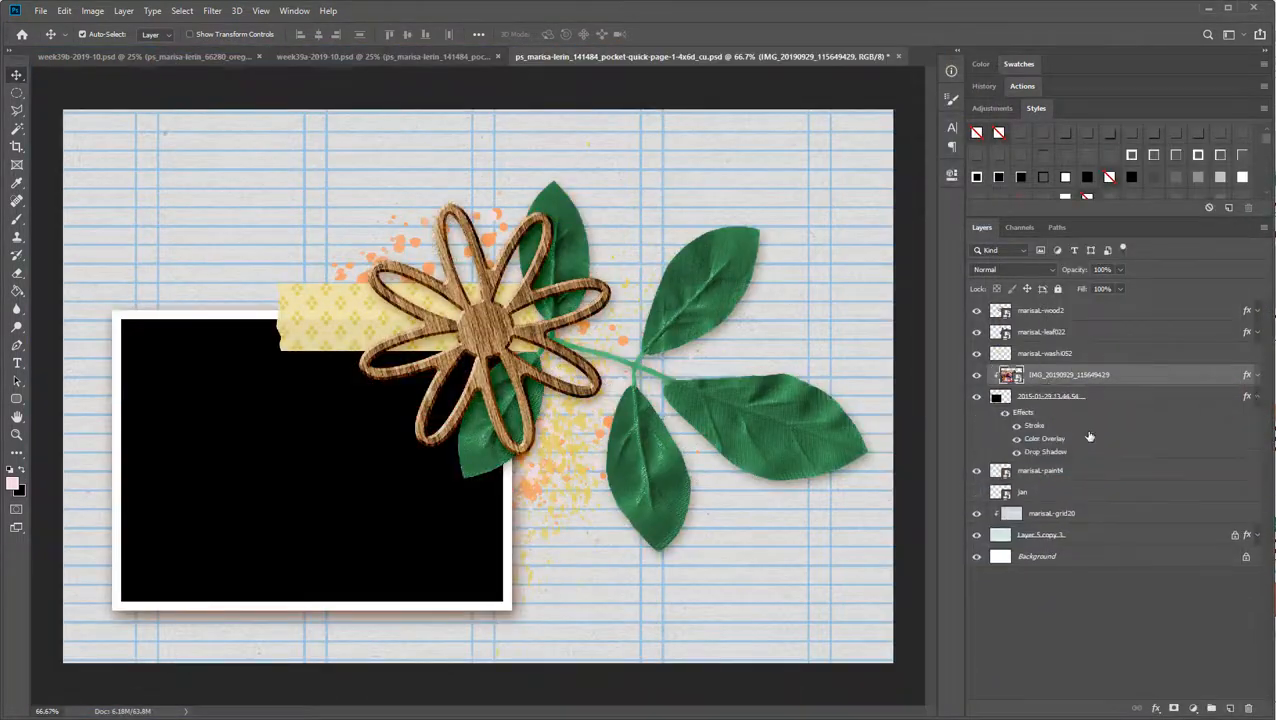
key("ctrl+t")
left_click_drag(636, 177, 397, 369)
left_click_drag(317, 430, 427, 368)
left_click_drag(73, 315, 79, 305)
left_click_drag(339, 445, 330, 453)
key("Return")
left_click(1257, 375)
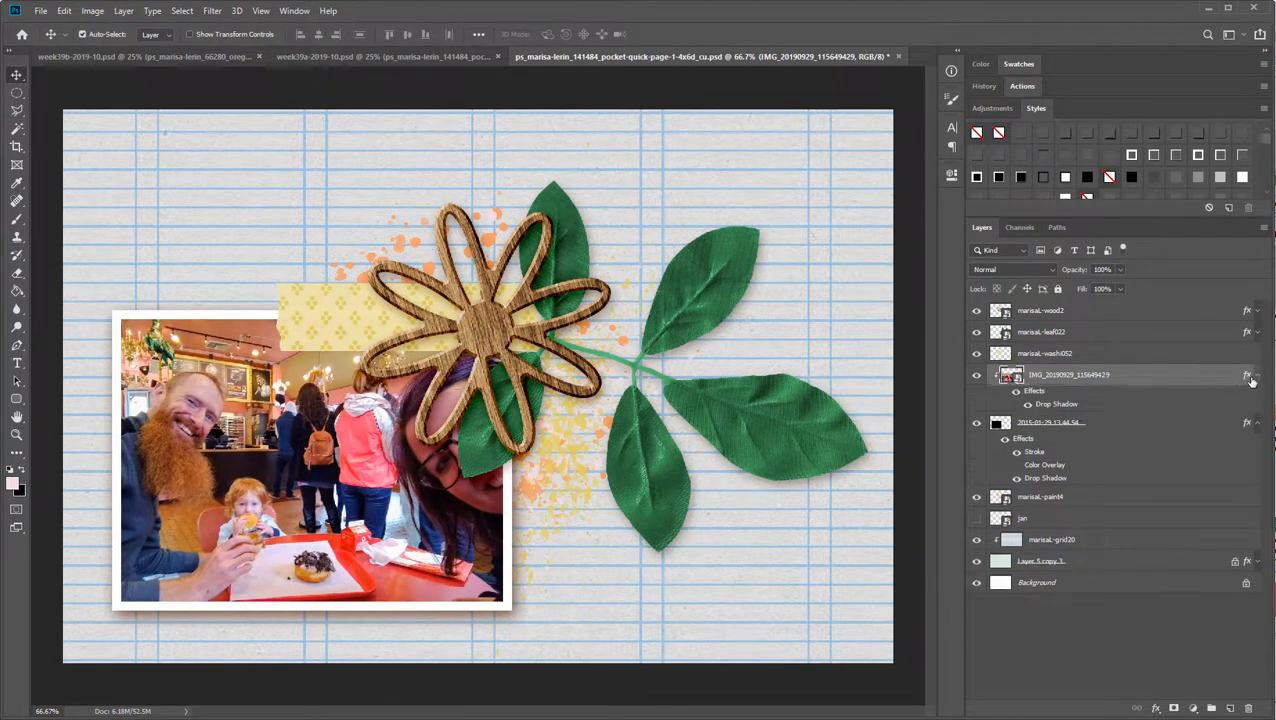
Flip the paint, washi tape, leaf and wooden flower layers horizontally and shift them left
left_click(1045, 422)
left_click(1045, 354, "ctrl")
left_click(1045, 333, "ctrl")
left_click(1045, 312, "ctrl")
key("ctrl+t")
right_click(503, 331)
left_click(545, 505)
key("Return")
mouse_move(604, 315)
left_mouse_down()
mouse_move(261, 280)
mouse_move(603, 328)
mouse_move(417, 294)
mouse_move(445, 296)
left_mouse_up()
Move the donut shop photo and its white frame together to the right side of the quick page
left_click(1050, 377)
left_click(1050, 397, "ctrl")
left_click_drag(389, 499, 722, 485)
Rotate the wooden flower slightly clockwise and center it over the flipped leaf stem
left_click_drag(452, 321, 430, 294)
key("ctrl+t")
left_click_drag(604, 341, 602, 372)
key("Return")
left_click_drag(417, 284, 402, 293)
Transform the donut shop photo to refit it inside the white frame and nudge it down
left_click(1055, 376)
key("ctrl+t")
left_click_drag(433, 609, 860, 444)
key("Return")
key("shift+Down")
key("shift+Down")
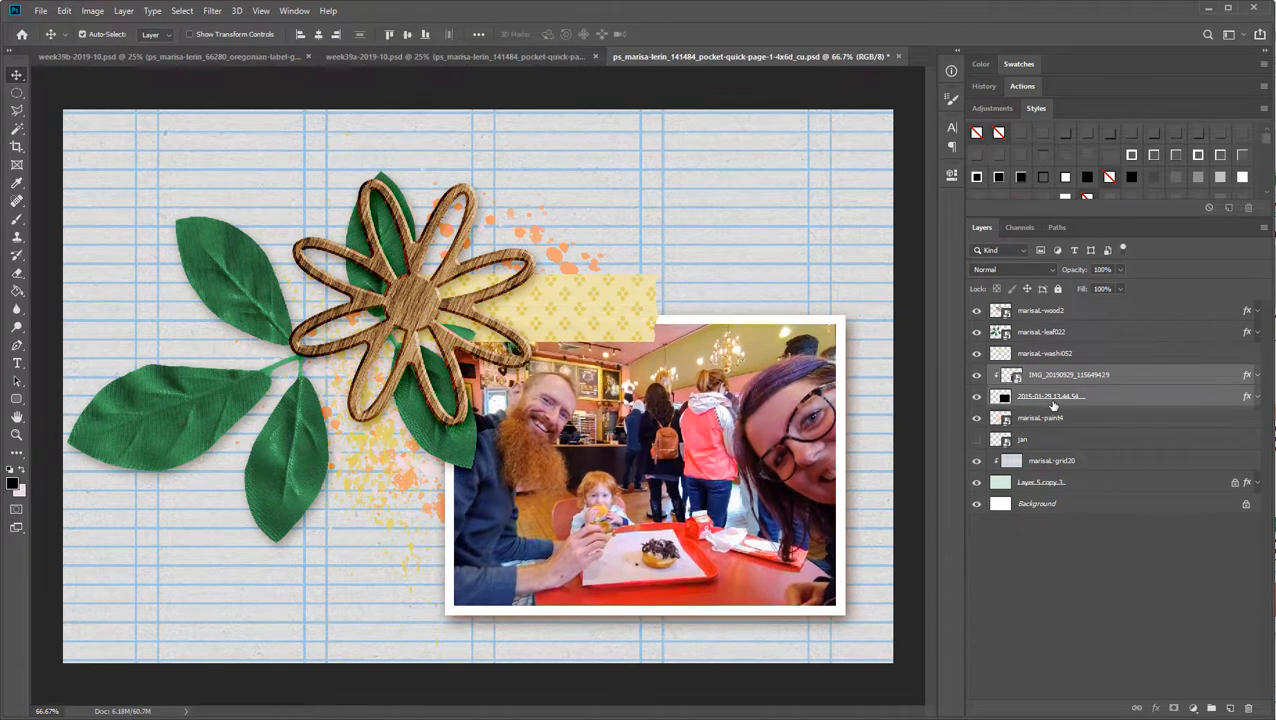
Nudge the whole cluster, from the wooden flower through the paint layer, up and slightly right on the grid paper
left_click(1040, 310)
left_click(1033, 419, "shift")
key("shift+Up")
key("shift+Up")
key("shift+Up")
key("shift+Right")
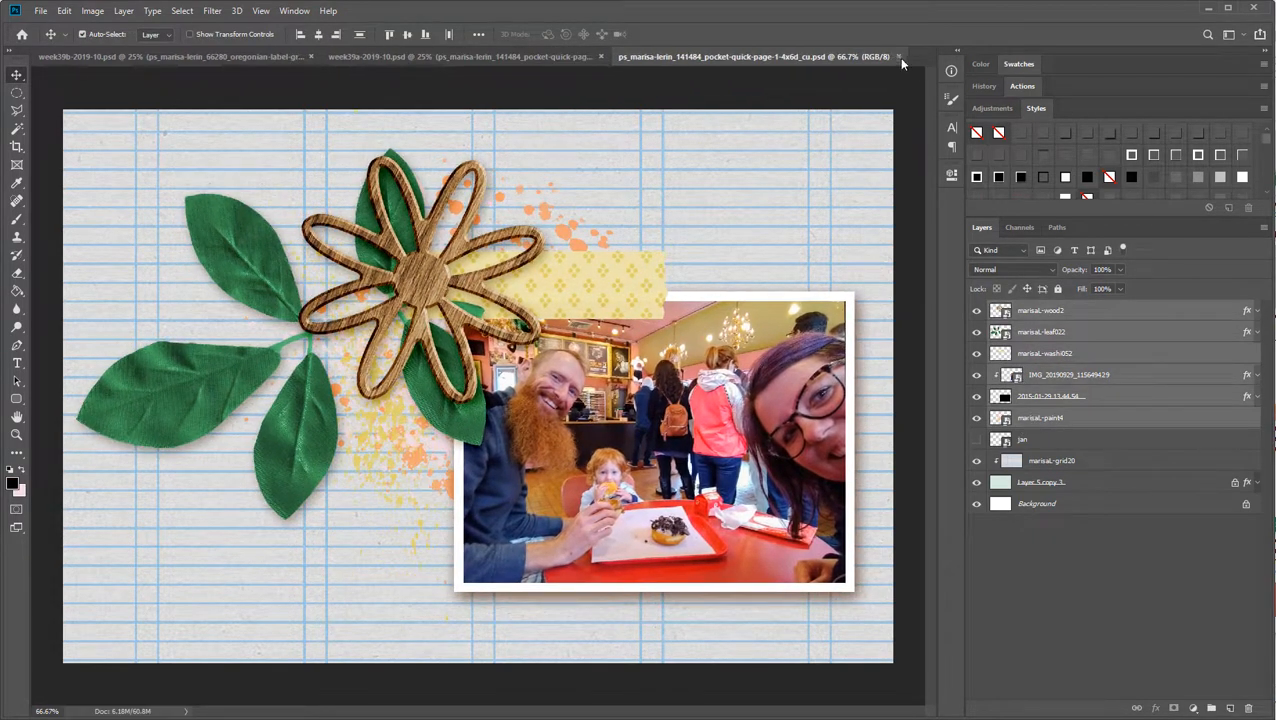
Close the edited quick page to update it in the layout, and save week39a
left_click(899, 57)
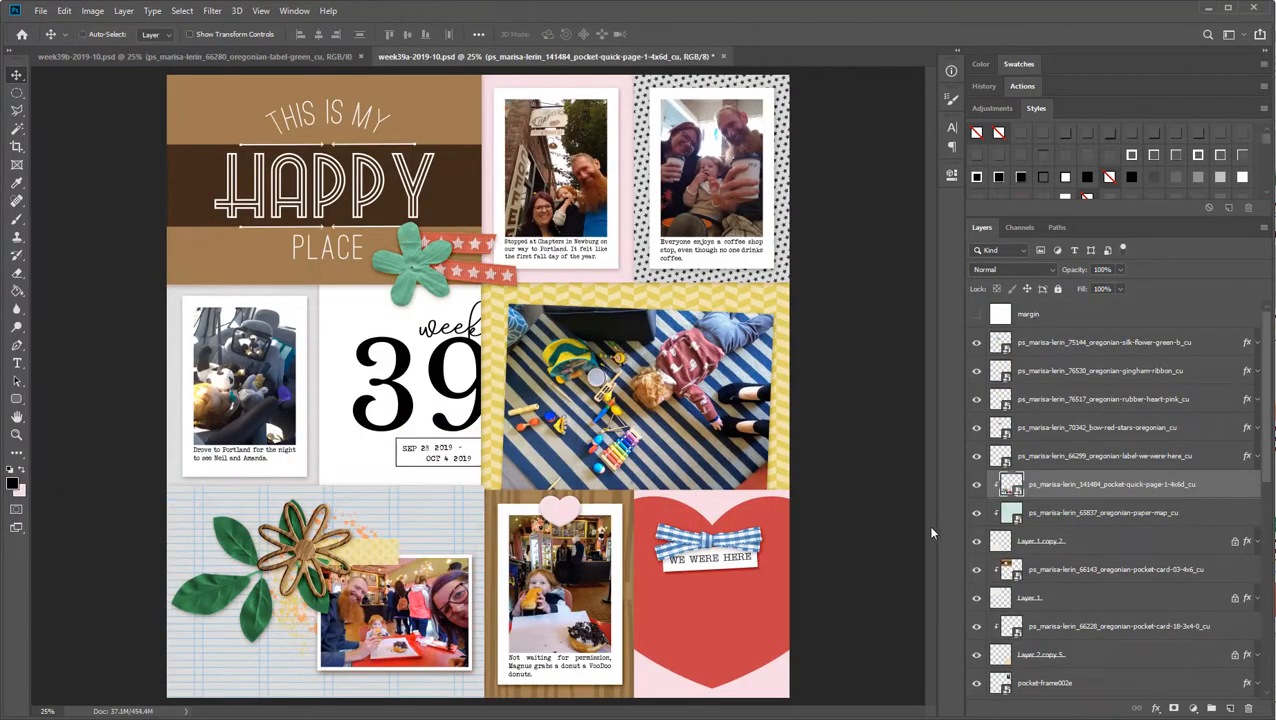
key("ctrl+s")
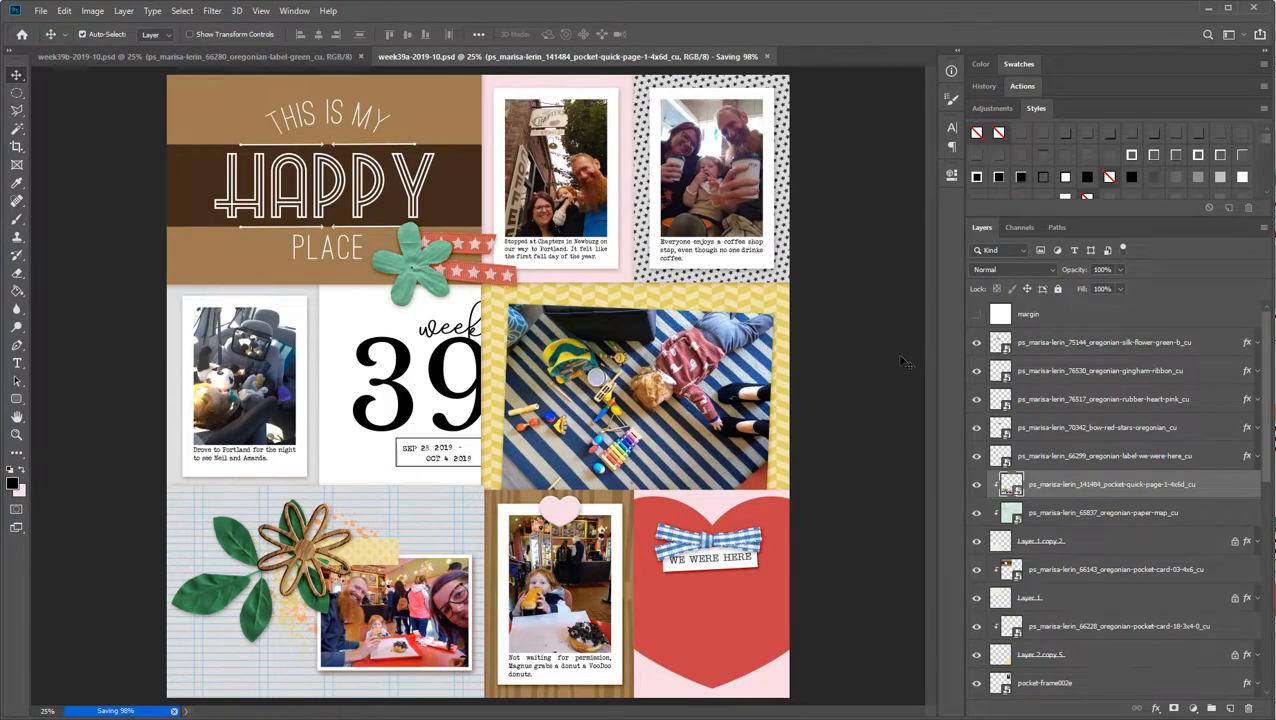